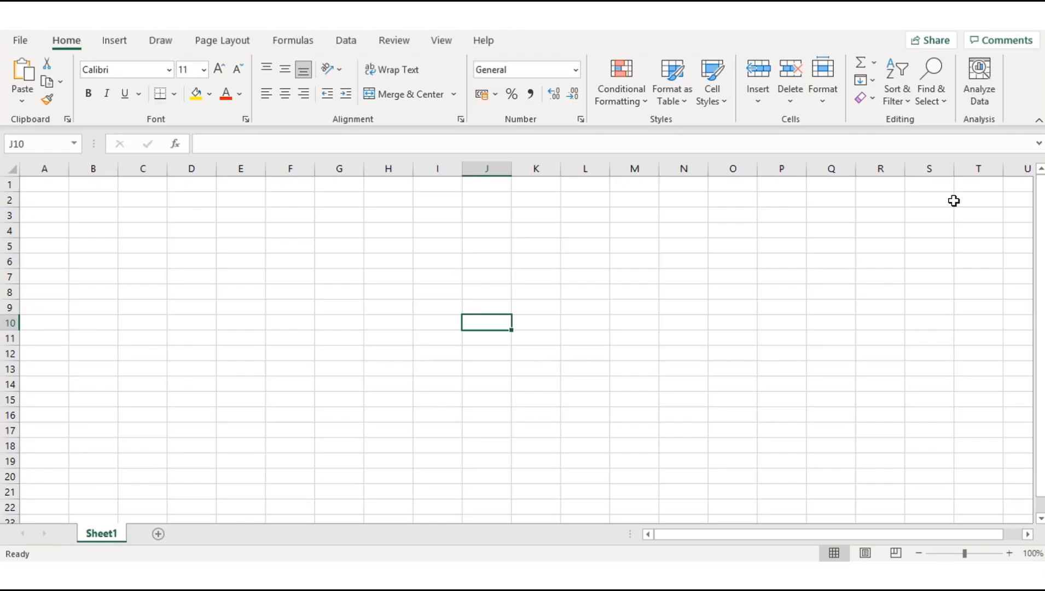
Step: Hide column A and row 1 of the worksheet
left_click(45, 168)
right_click(46, 170)
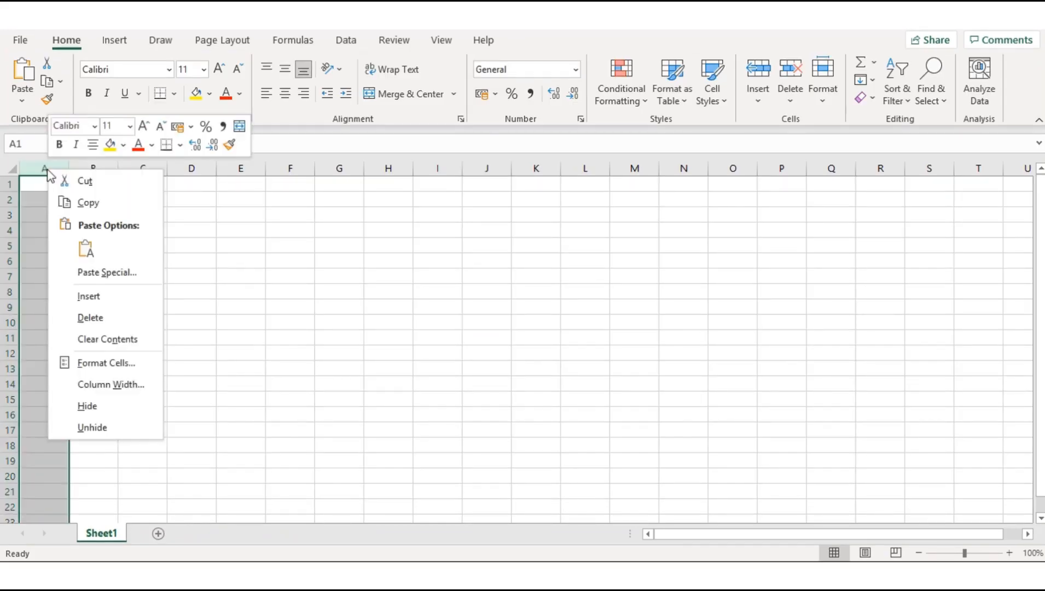
left_click(89, 406)
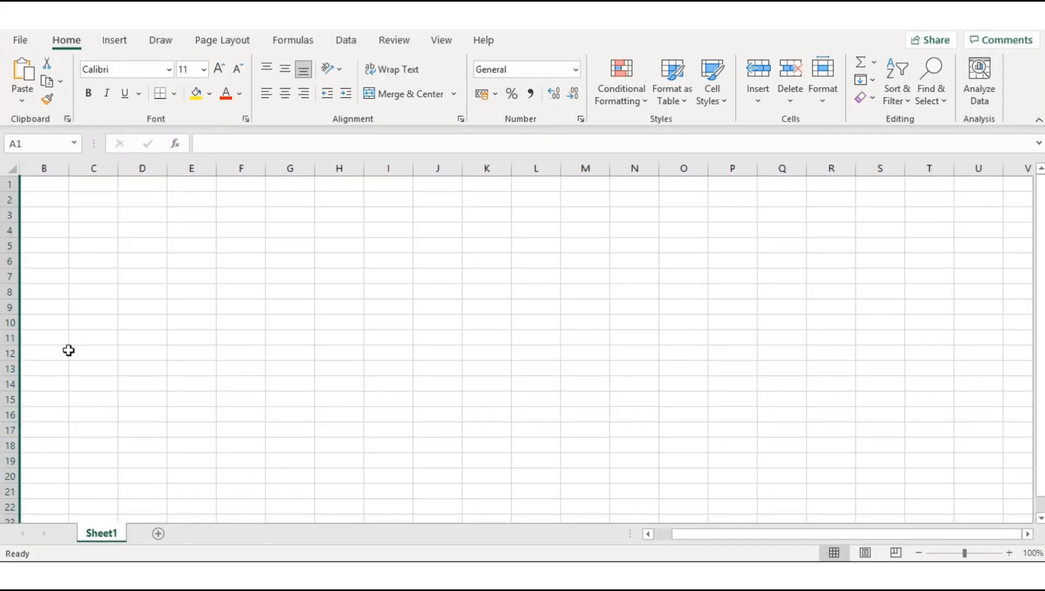
left_click(10, 185)
right_click(9, 185)
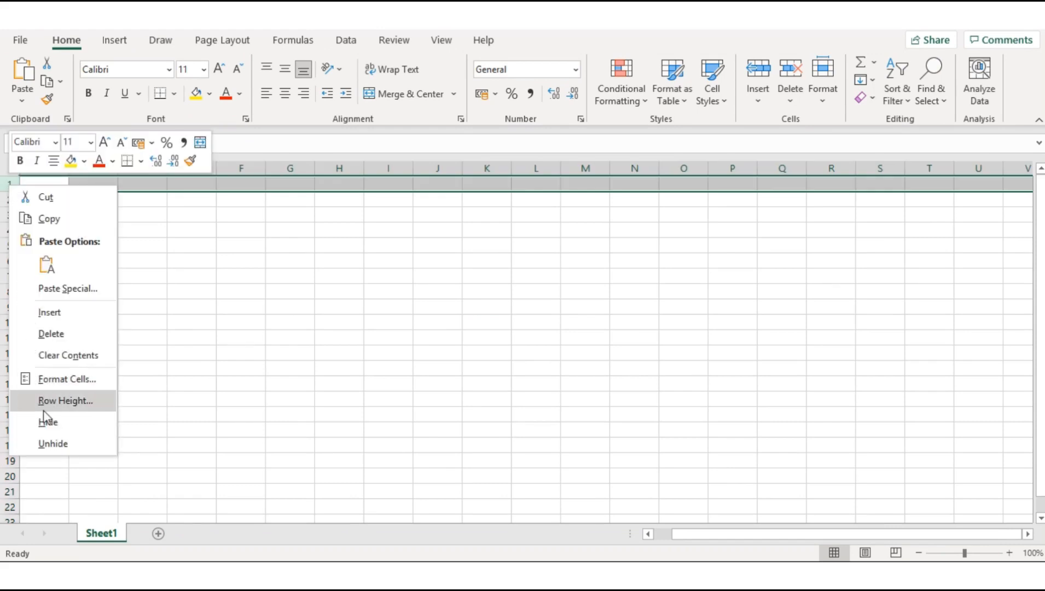
left_click(53, 422)
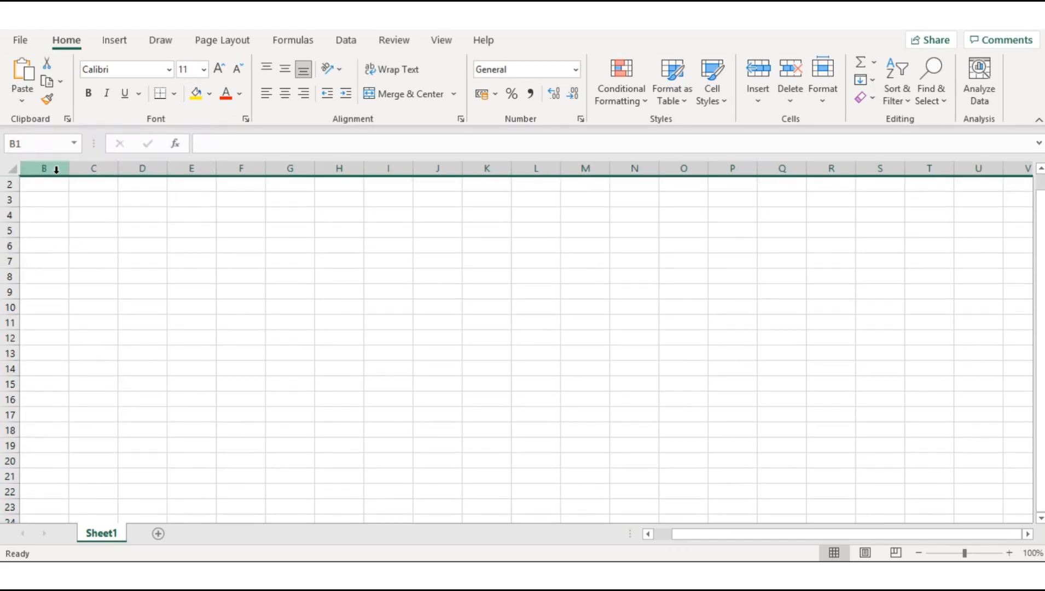
Step: Fill the entire worksheet with white so the gridlines no longer show
left_click(56, 169)
left_click(13, 167)
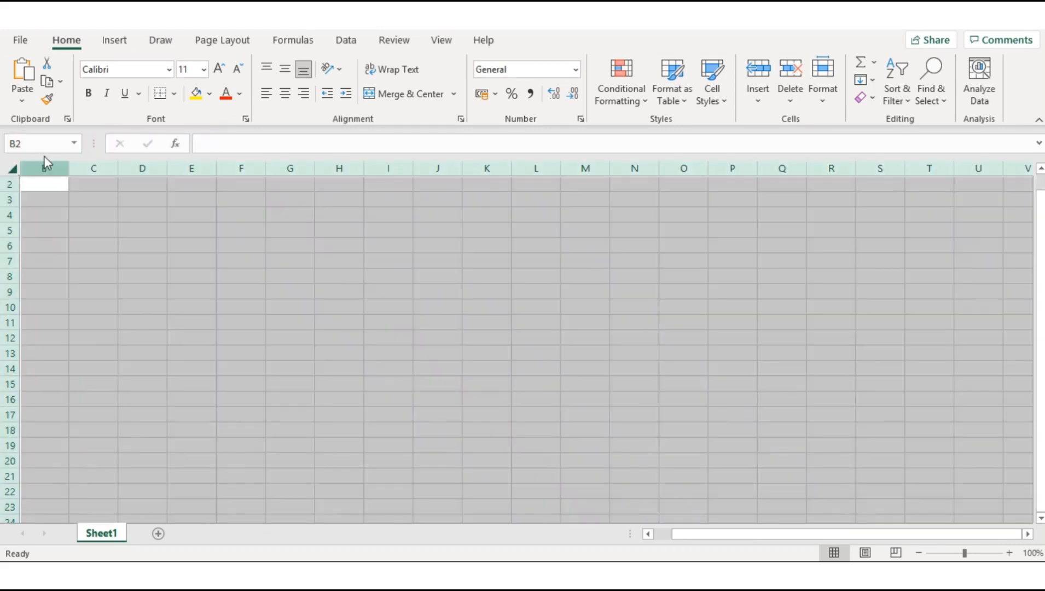
left_click(211, 97)
left_click(196, 131)
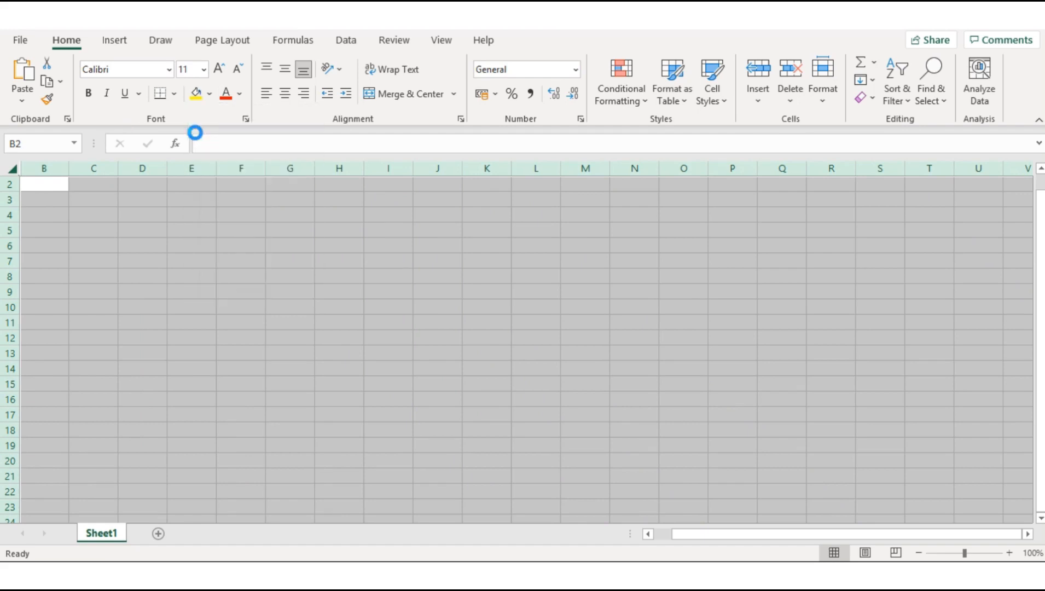
left_click(146, 236)
Step: Fill columns B to D with a light orange theme colour
left_click(58, 172)
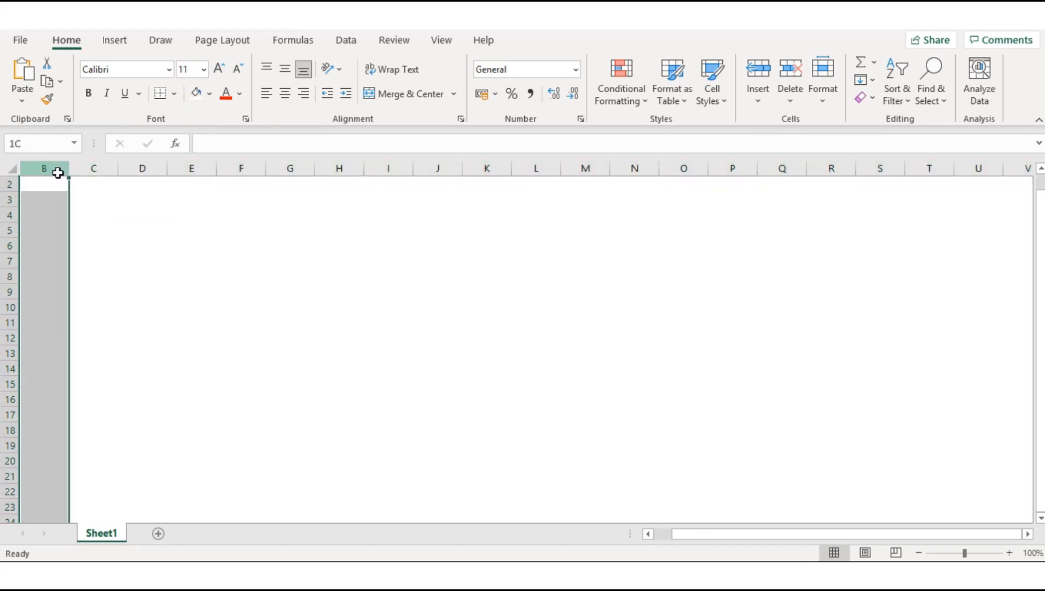
left_click_drag(58, 169, 153, 169)
left_click(210, 93)
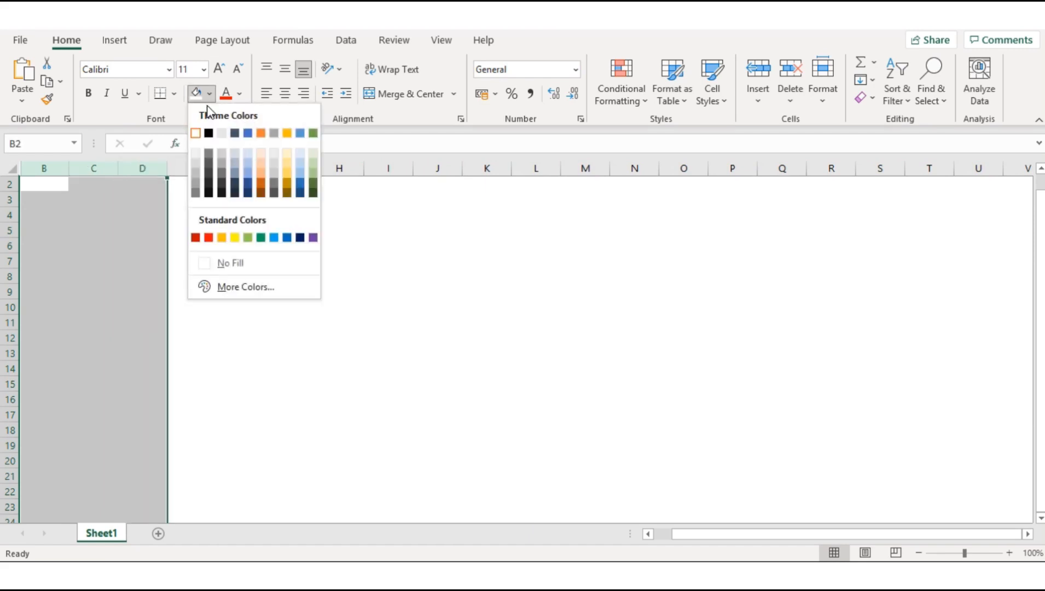
left_click(260, 168)
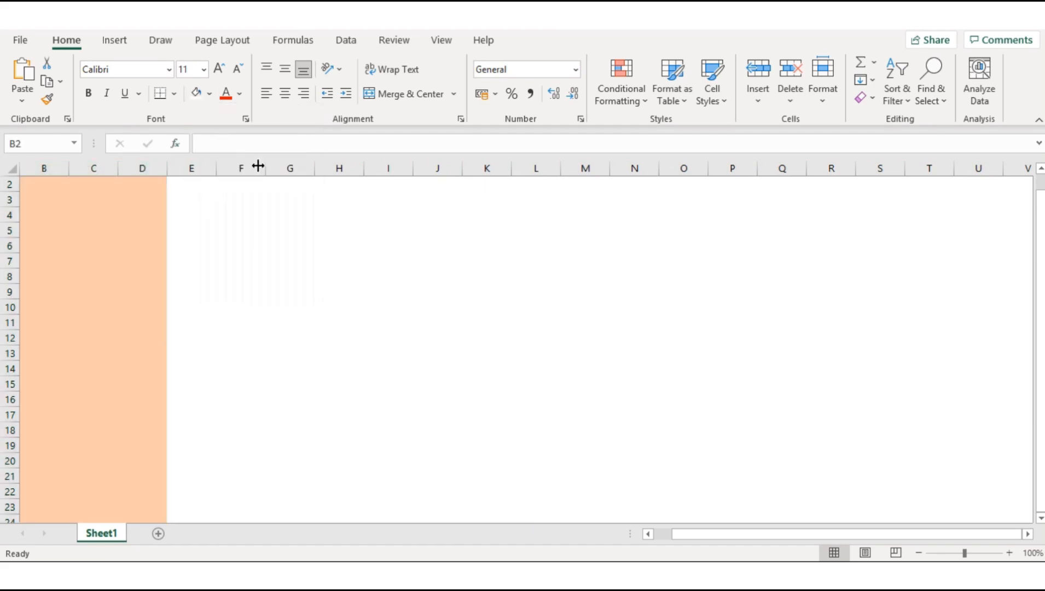
left_click(222, 230)
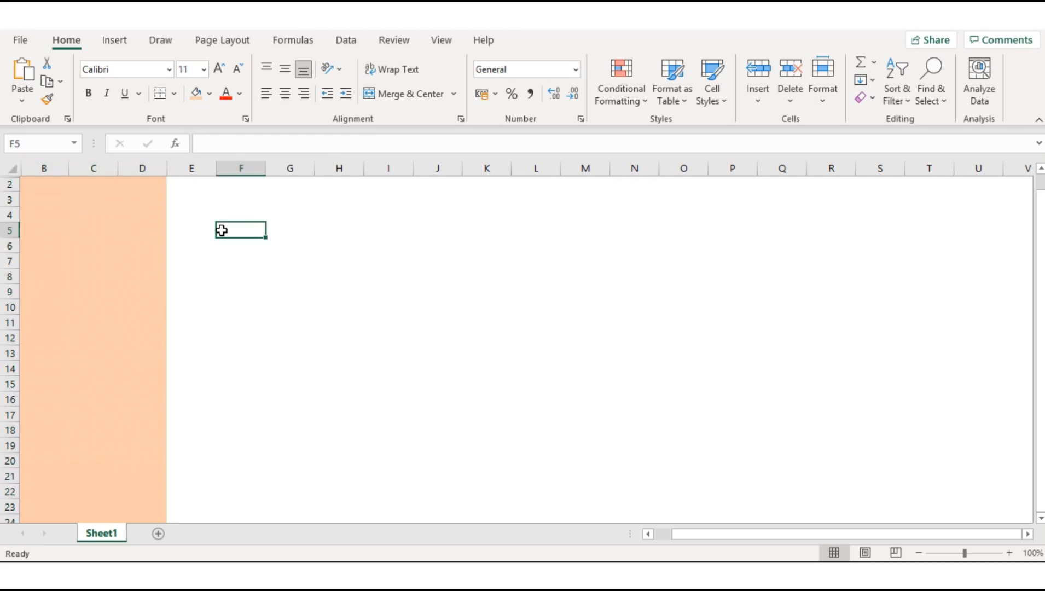
Step: Rename Sheet1 as Dashboard
double_click(104, 534)
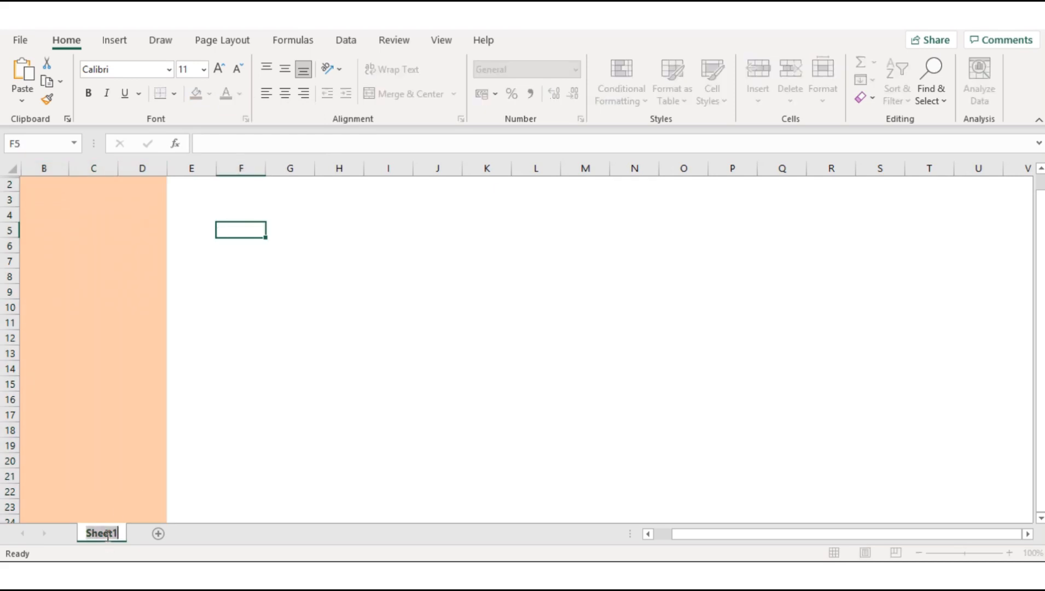
type("Dashboa")
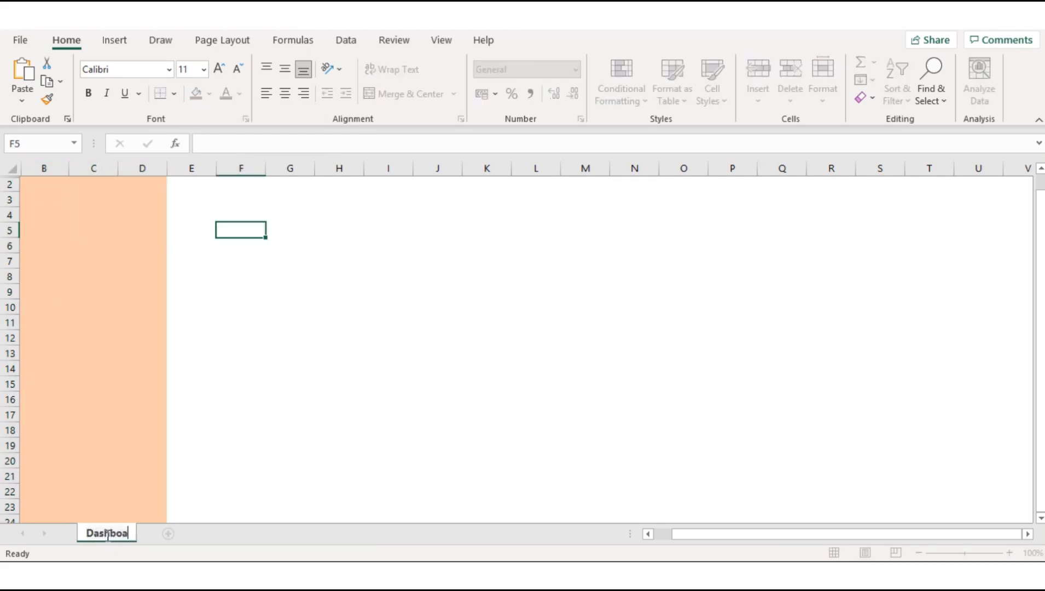
type("rd")
left_click(226, 518)
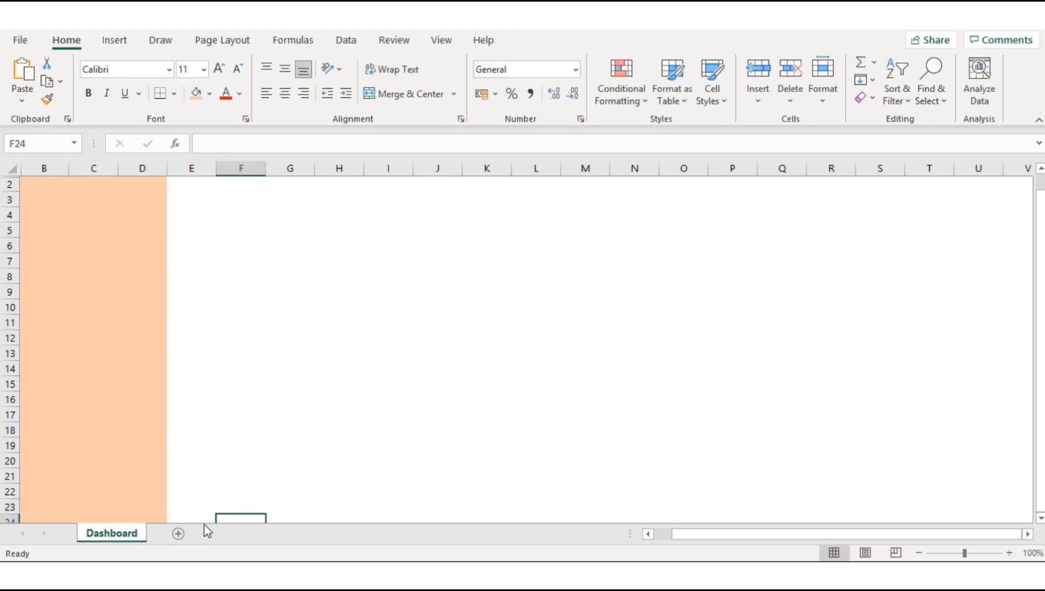
Step: Add a new sheet after Dashboard and name it Customers
left_click(178, 534)
double_click(183, 534)
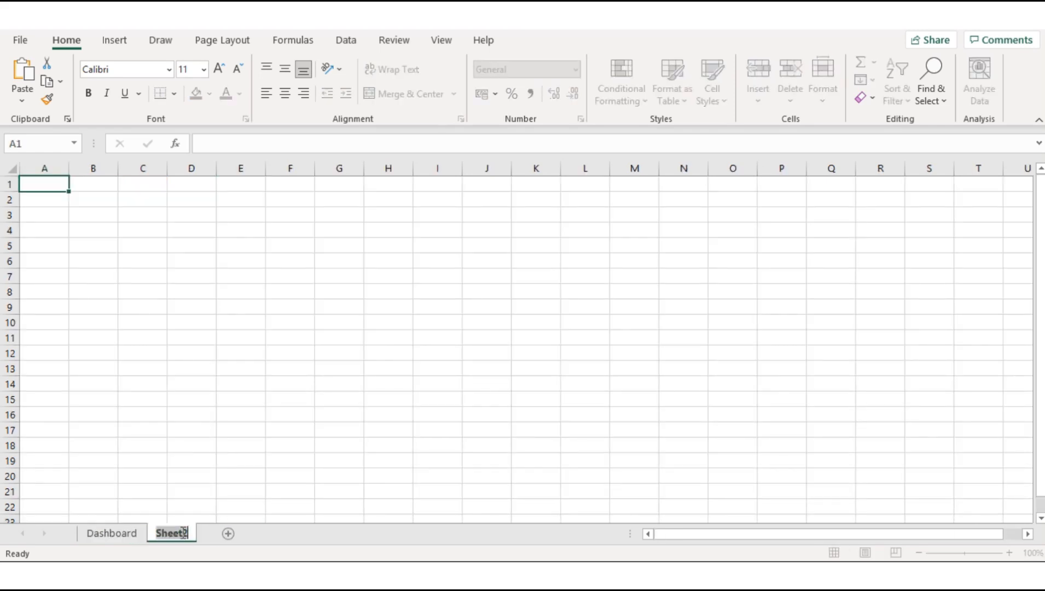
type("Custo")
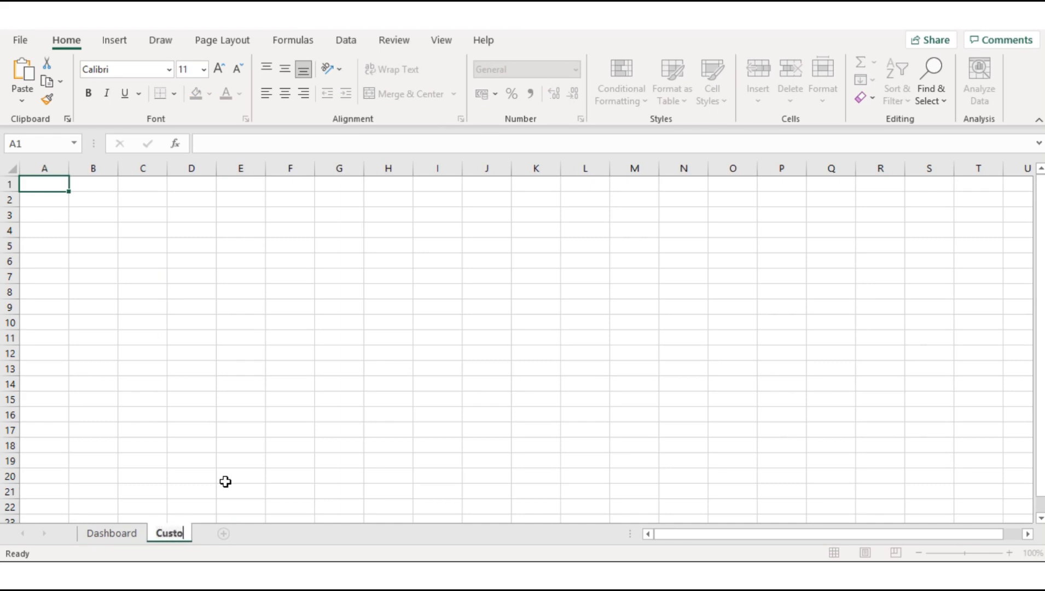
type("mers")
left_click(225, 482)
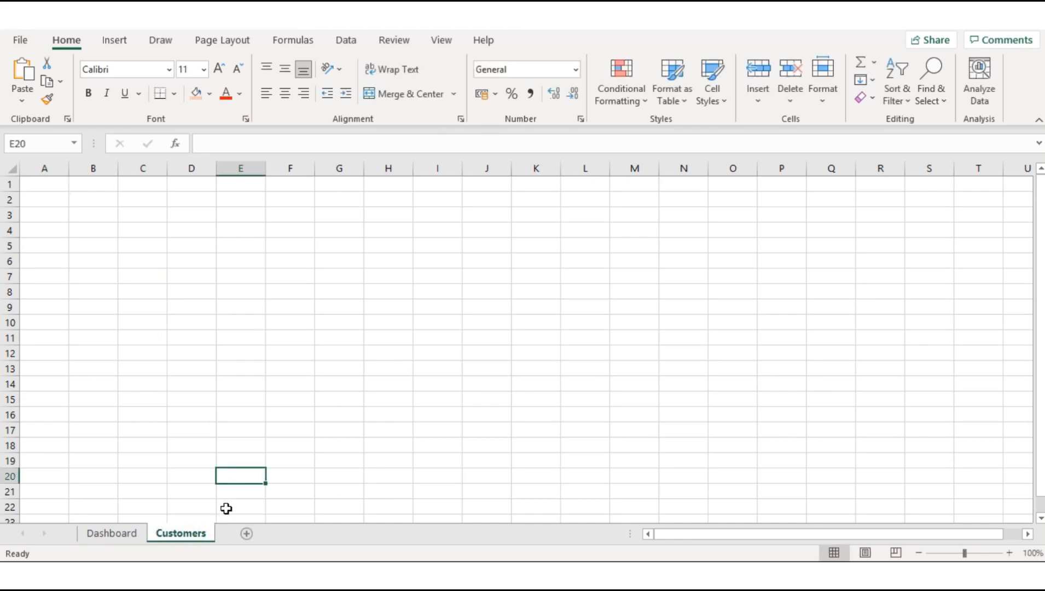
Step: Add a new sheet after Customers and name it Vendors
left_click(246, 533)
double_click(245, 534)
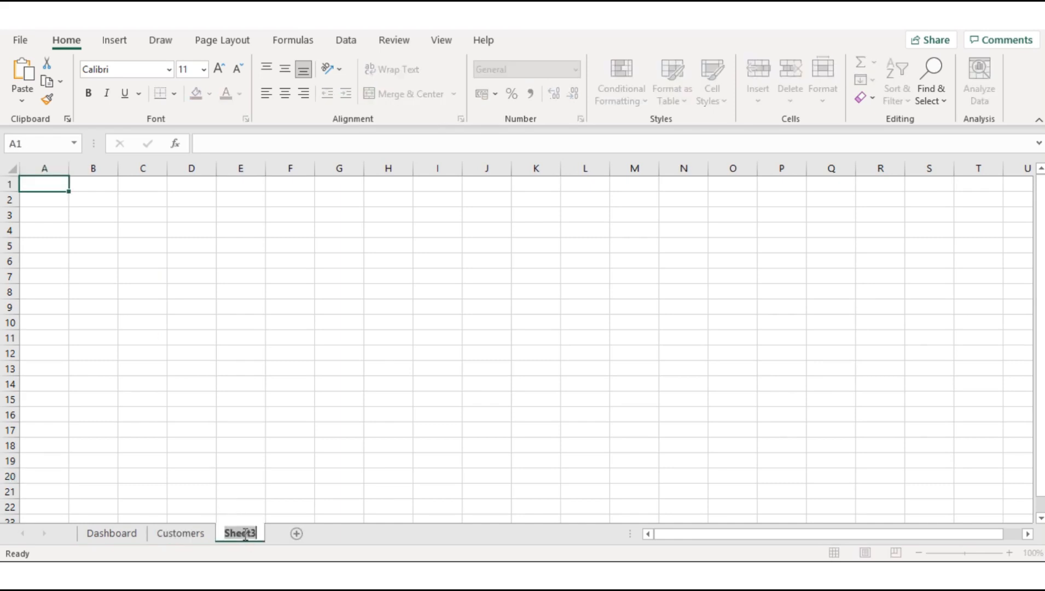
type("Vendors")
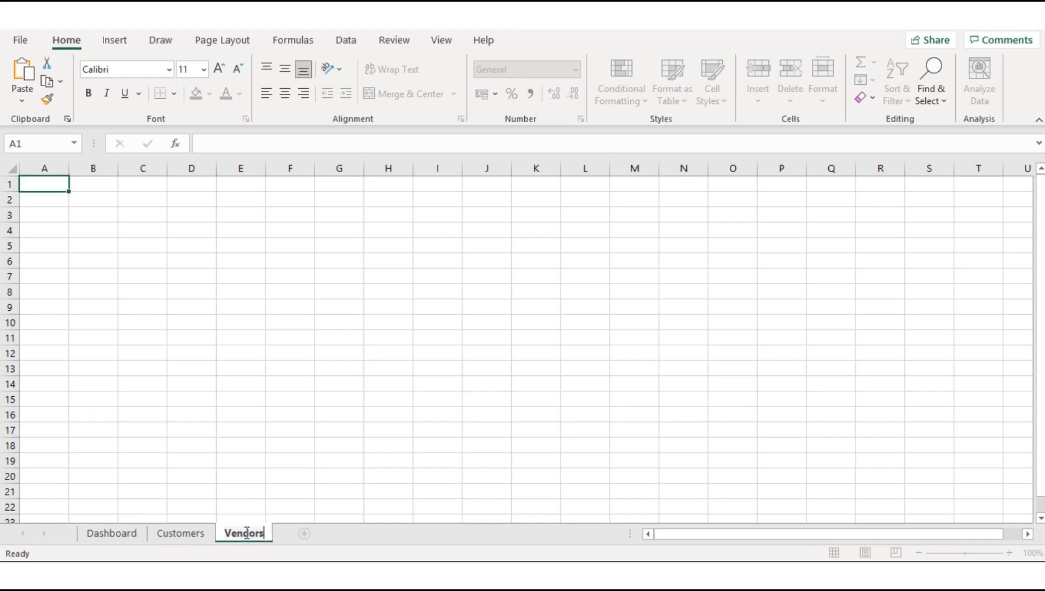
left_click(279, 505)
Step: Add a new sheet after Vendors and name it Stocklist
left_click(303, 534)
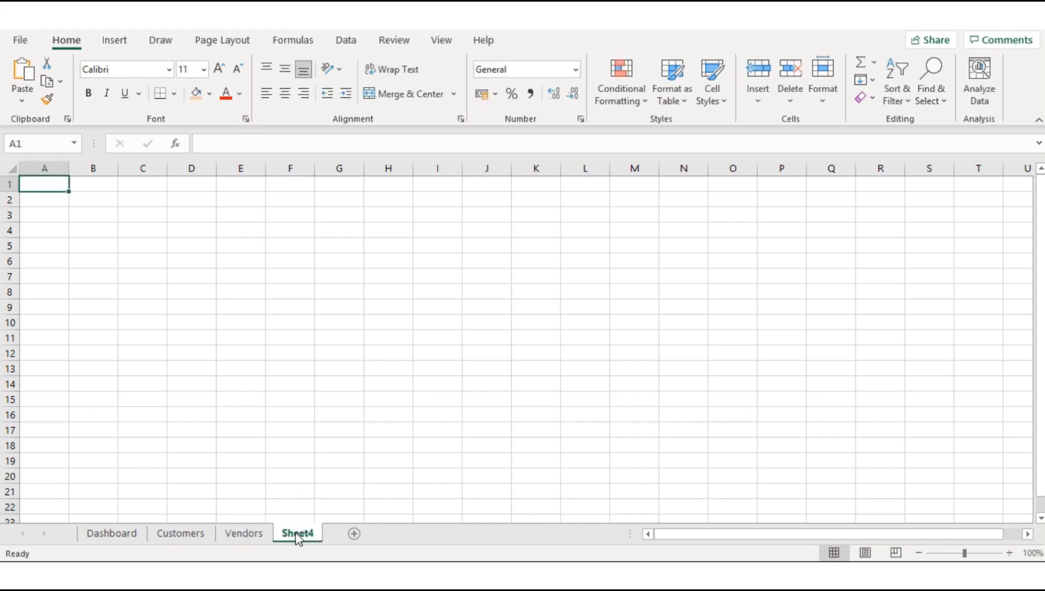
double_click(298, 533)
type("Stocklist")
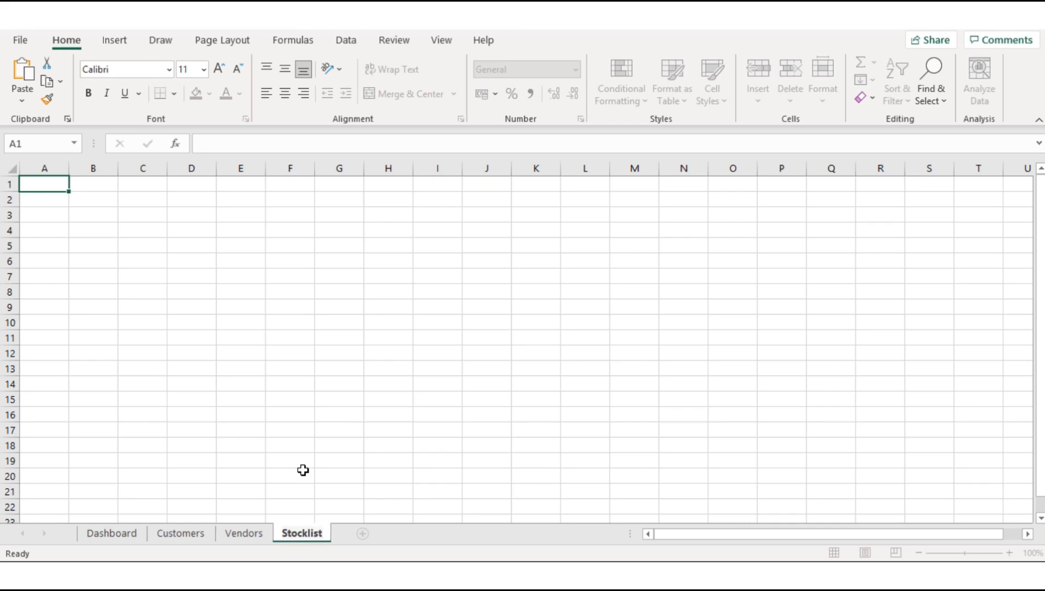
left_click(303, 470)
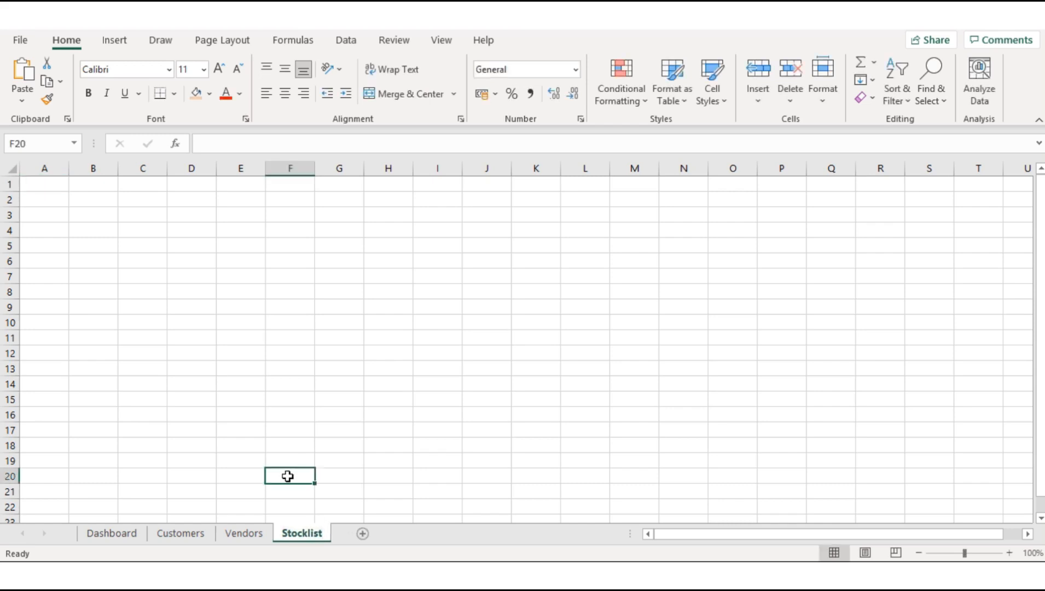
Step: On the Dashboard sheet, merge and center cells B7:D7 and enter the heading Dashboard
left_click(133, 536)
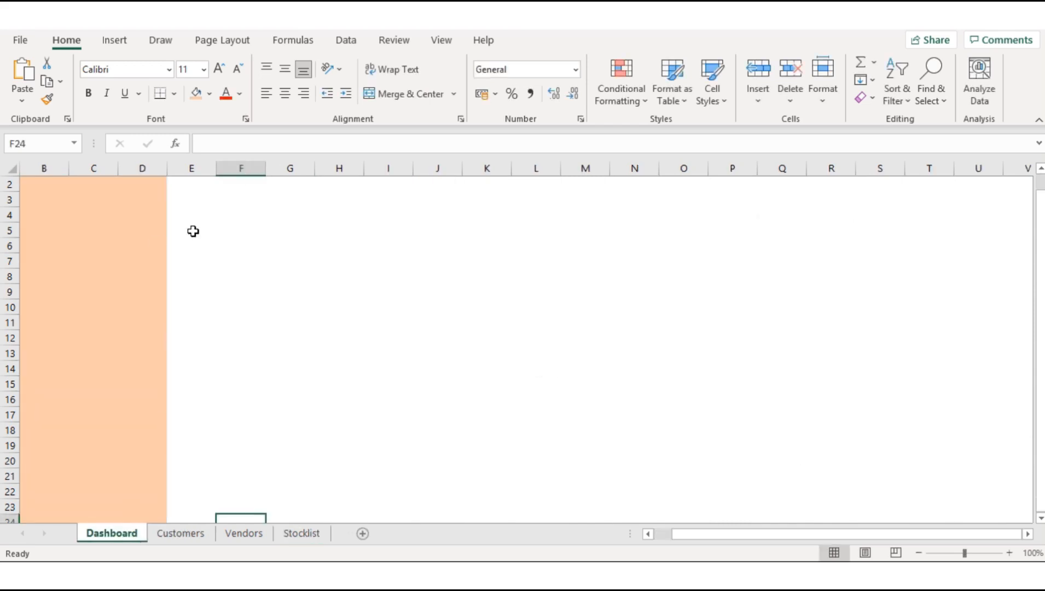
left_click(40, 264)
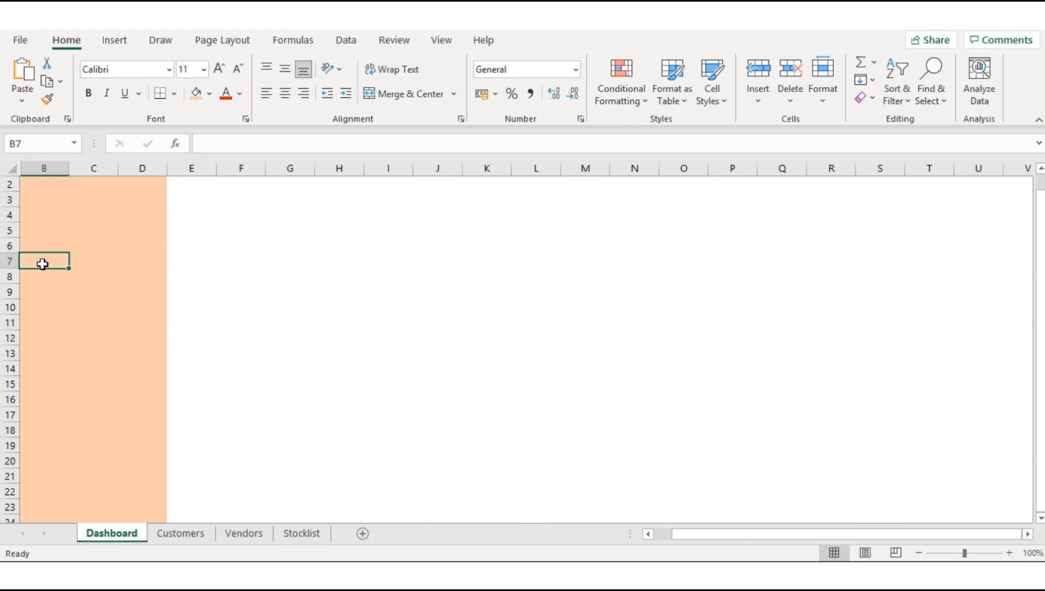
left_click_drag(42, 265, 141, 264)
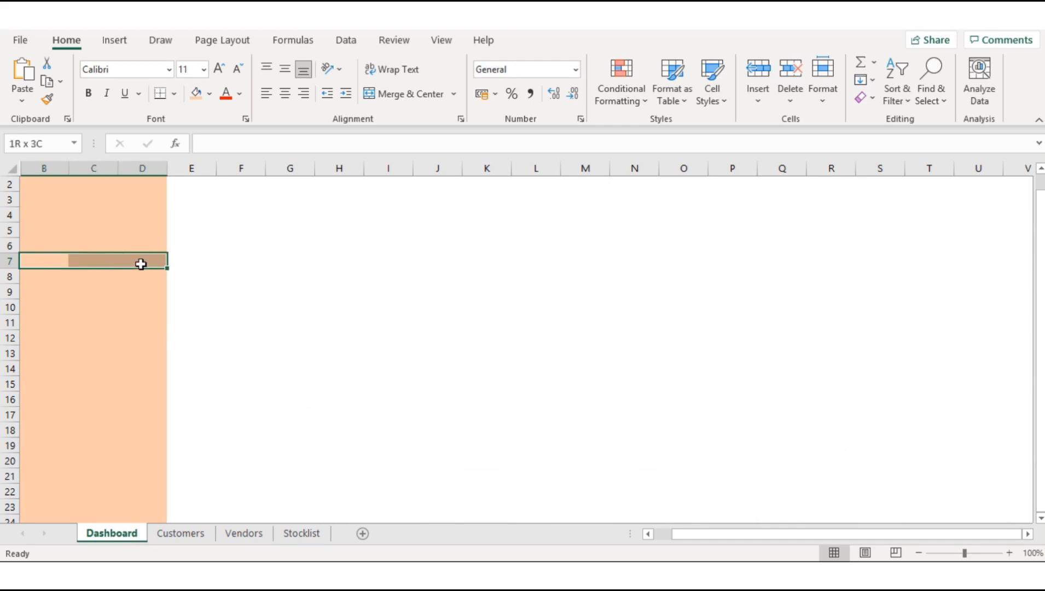
left_click(393, 94)
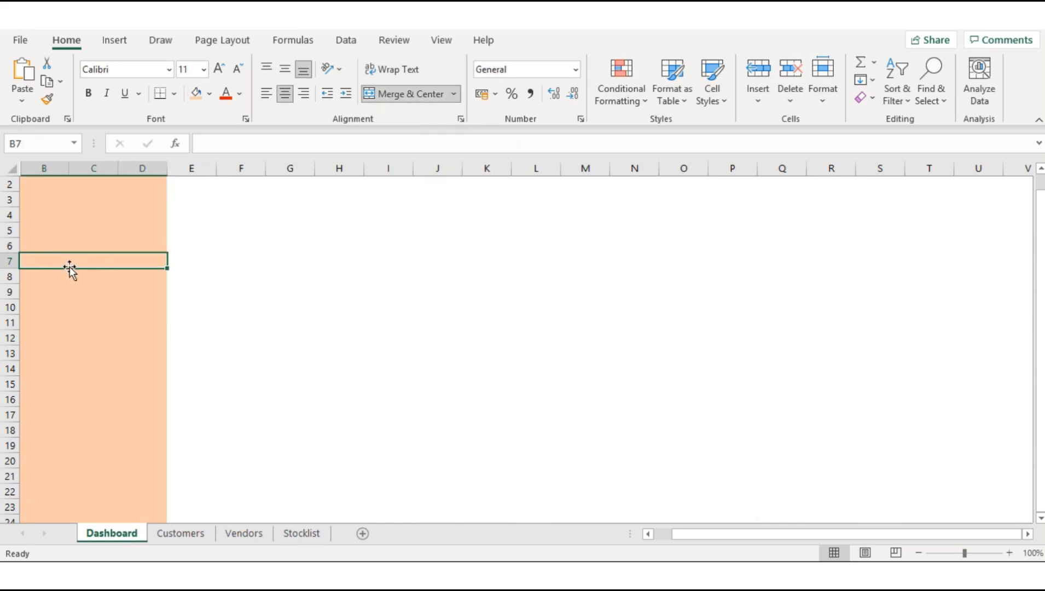
type("Dashbo")
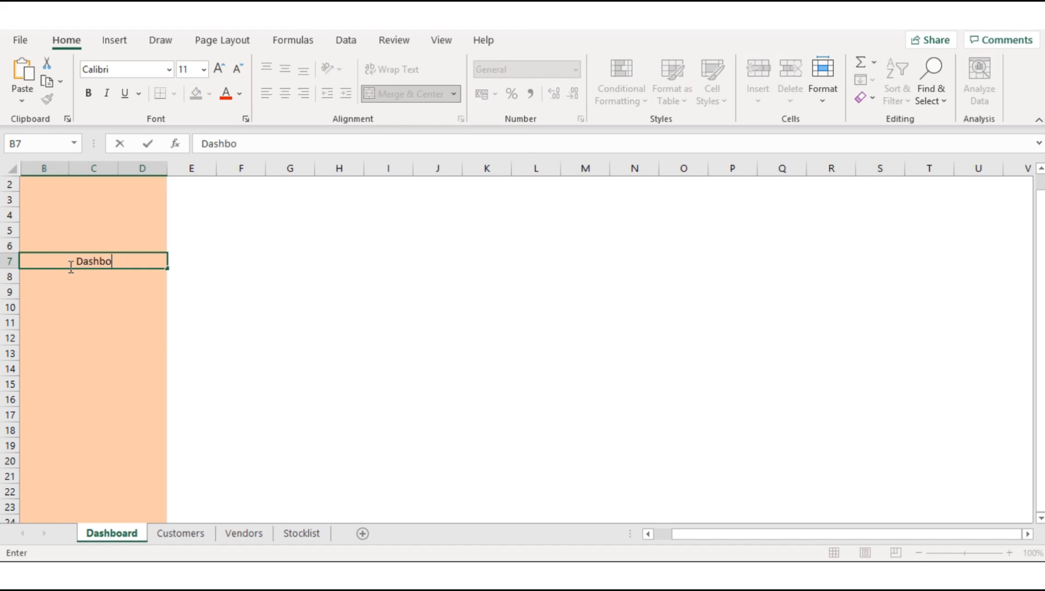
type("ard")
Step: Format the Dashboard heading in B7 as bold, 14-point text
left_click_drag(120, 261, 67, 262)
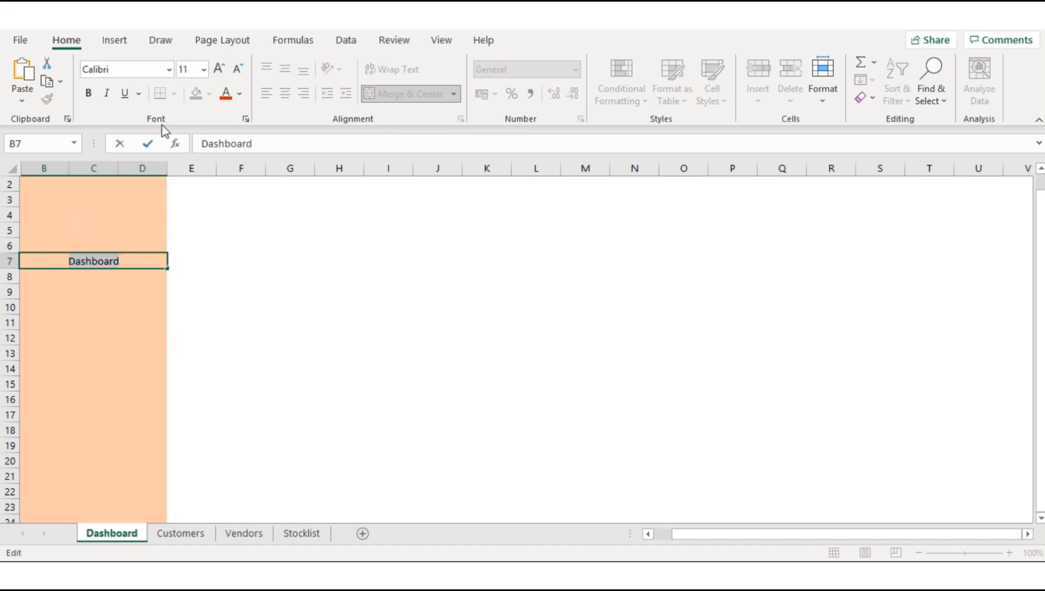
left_click(225, 73)
left_click(225, 72)
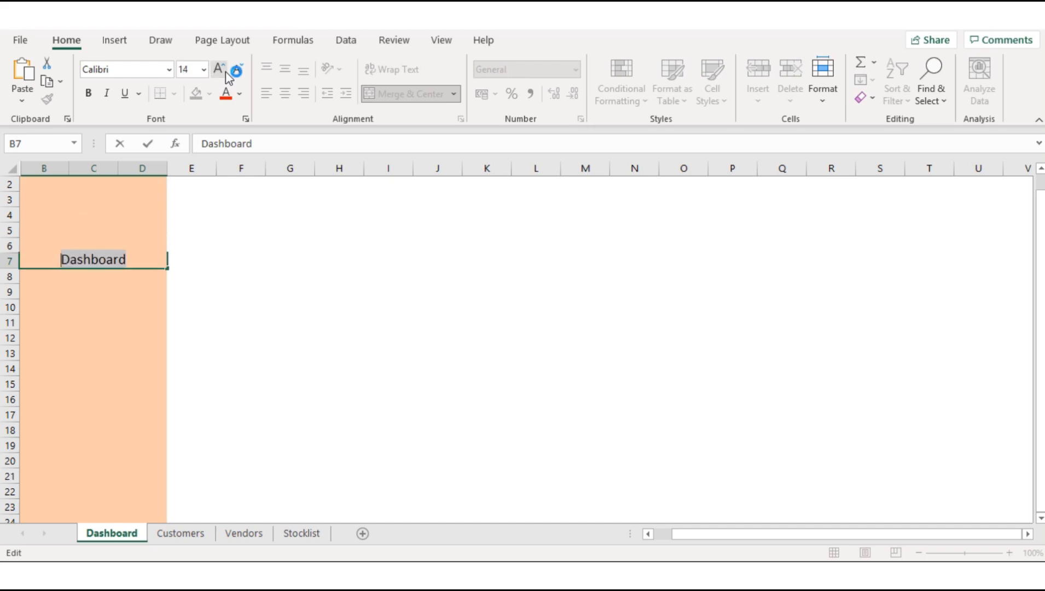
left_click(88, 93)
left_click(102, 309)
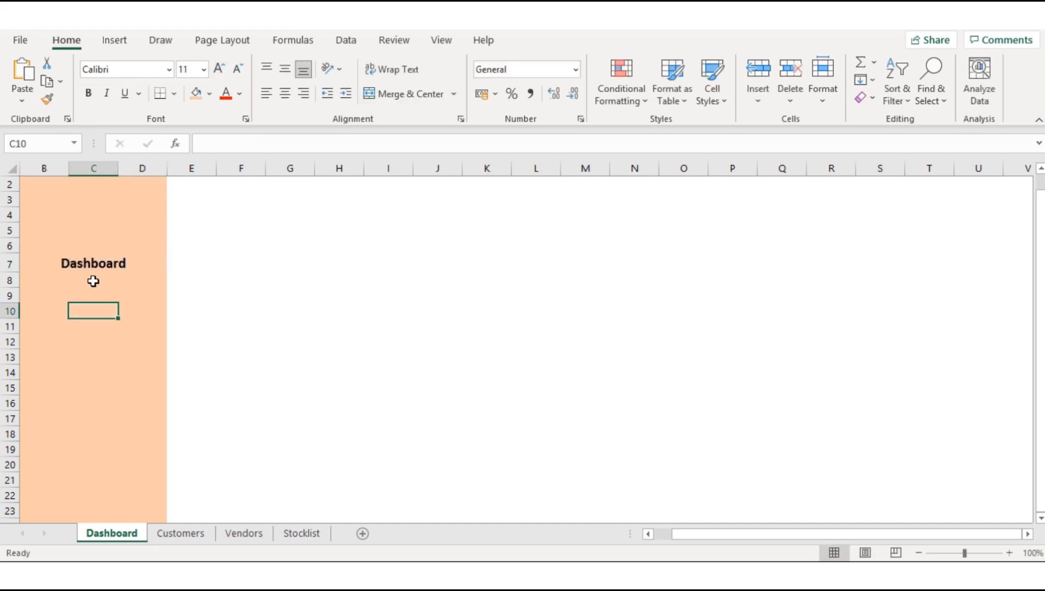
Step: Merge and center cells B10:D10 and enter the label Customers
left_click_drag(35, 303, 144, 305)
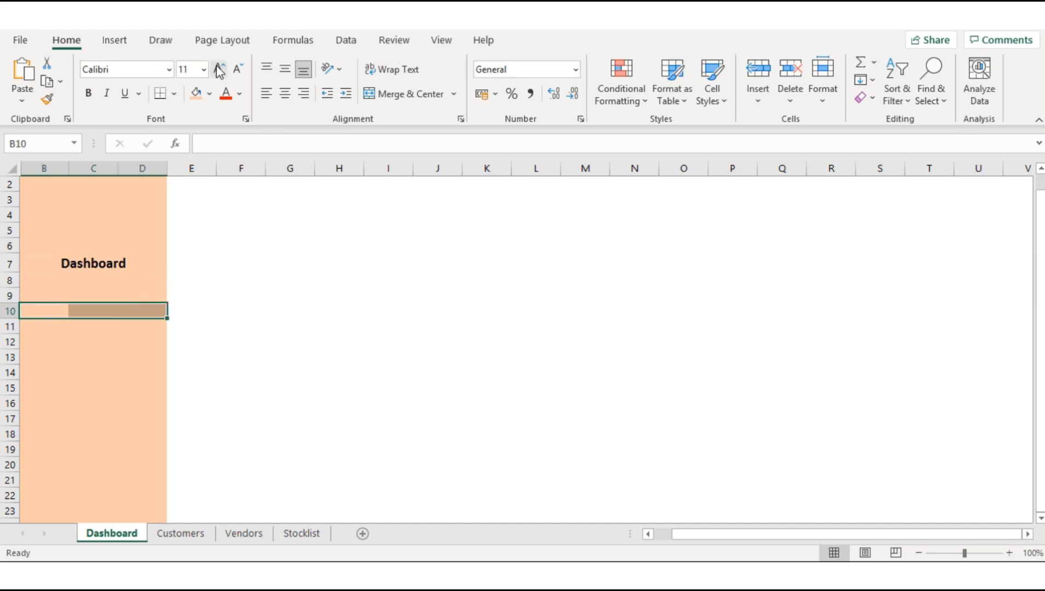
left_click(418, 96)
type("Cus")
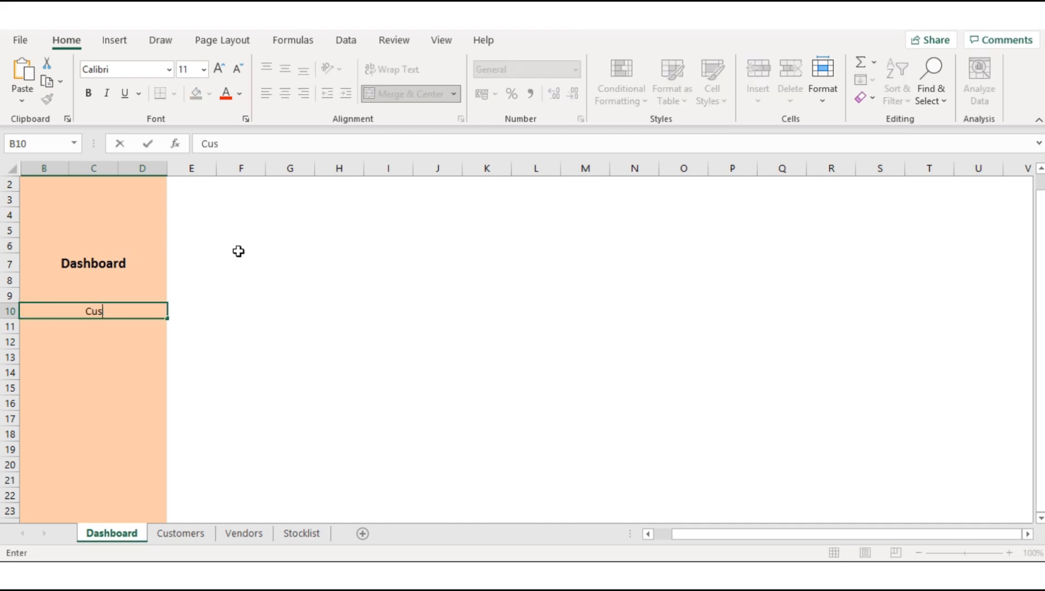
type("tomers")
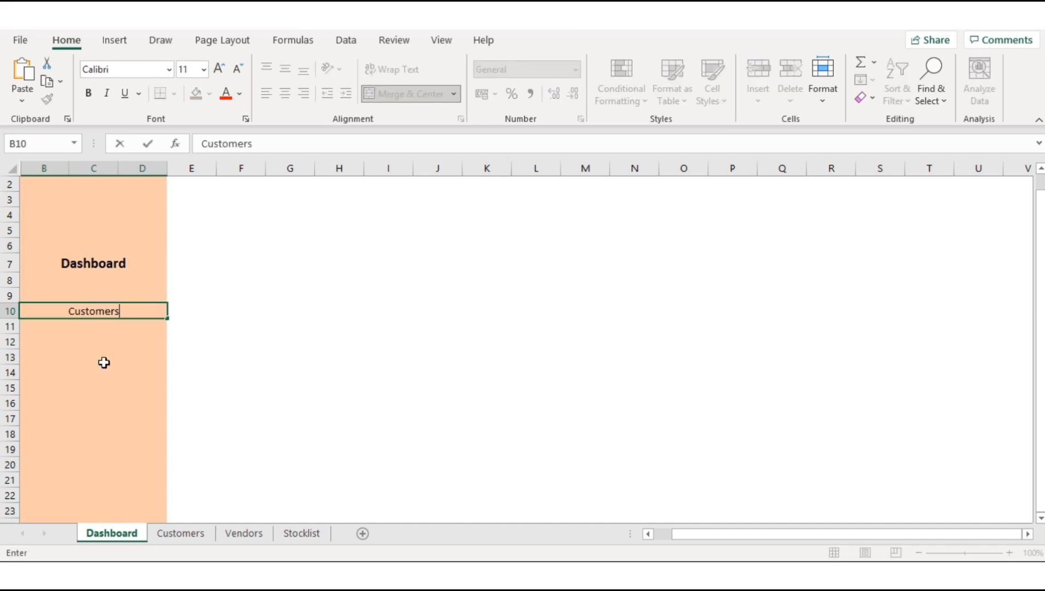
Step: Merge and center cells B13:D13 and enter the label Vendors
left_click_drag(30, 357, 128, 355)
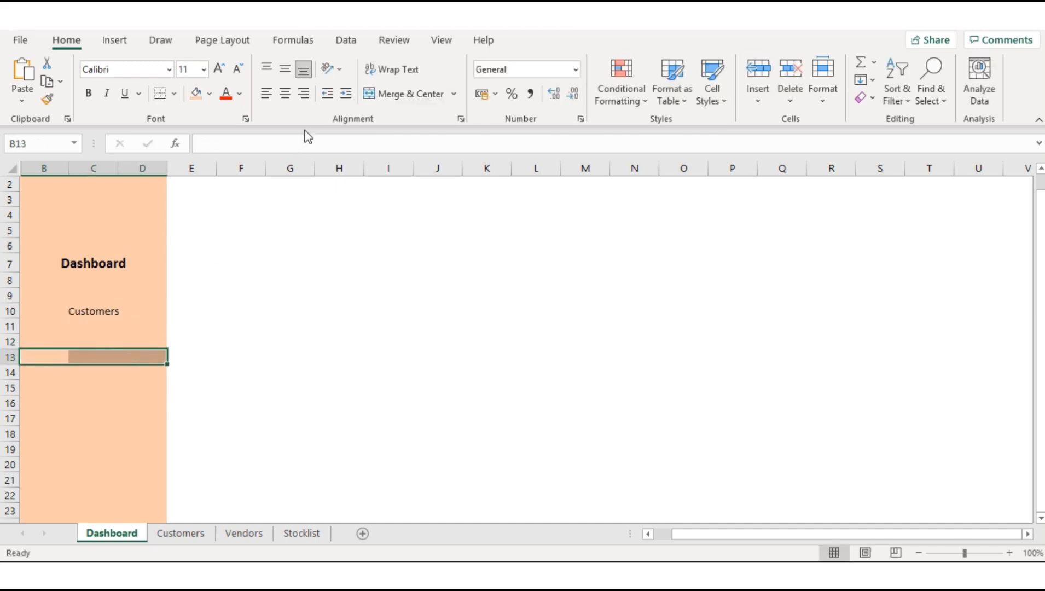
left_click(390, 94)
type("V")
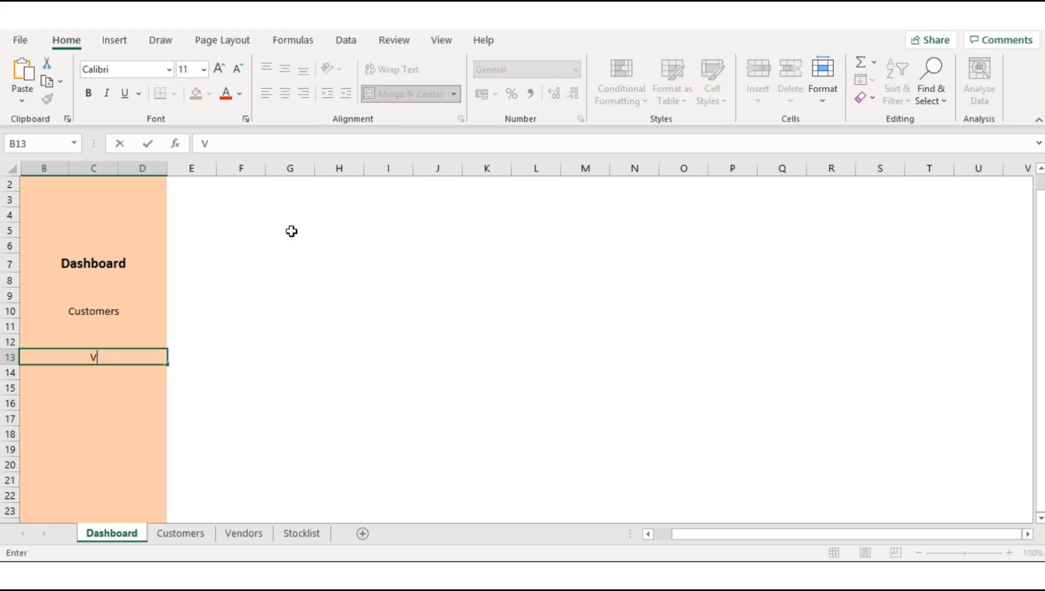
type("endors")
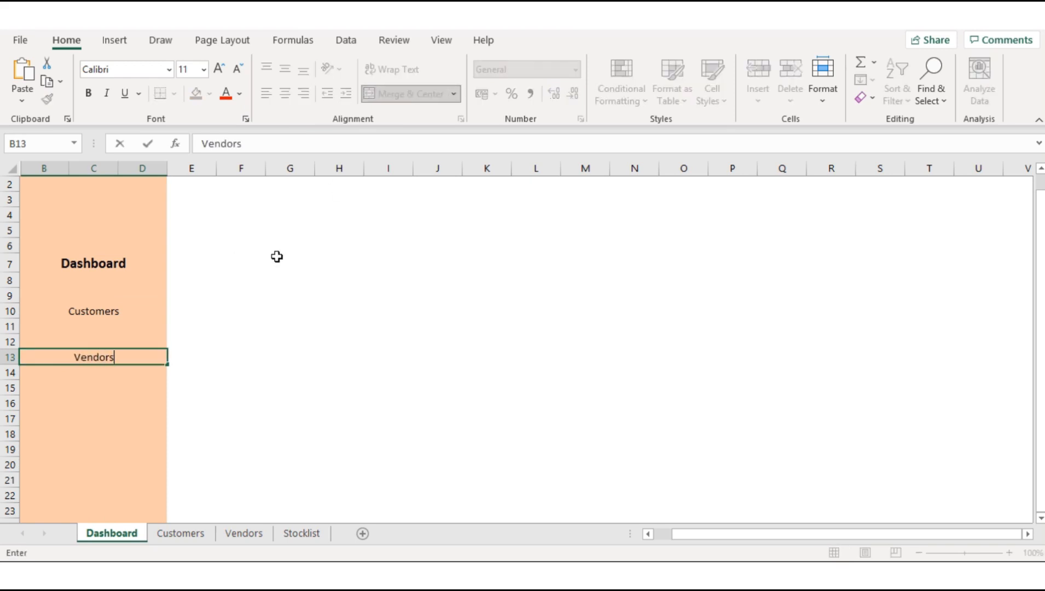
Step: Merge and center cells B16:D16 on the Dashboard sheet and enter the label Stocklist
left_click_drag(28, 402, 148, 403)
left_click(406, 94)
type("S")
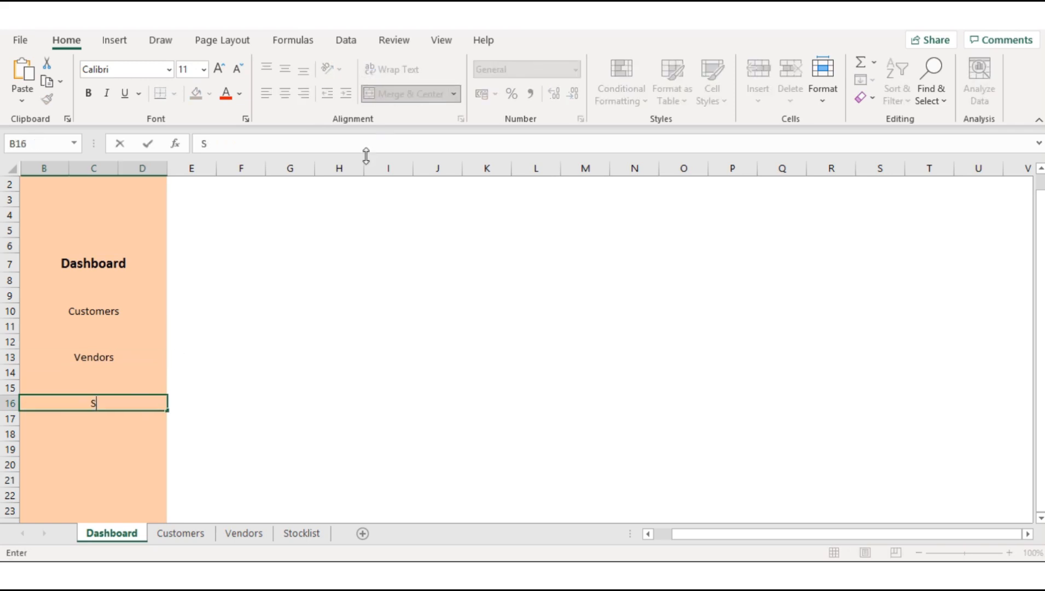
type("tocklist")
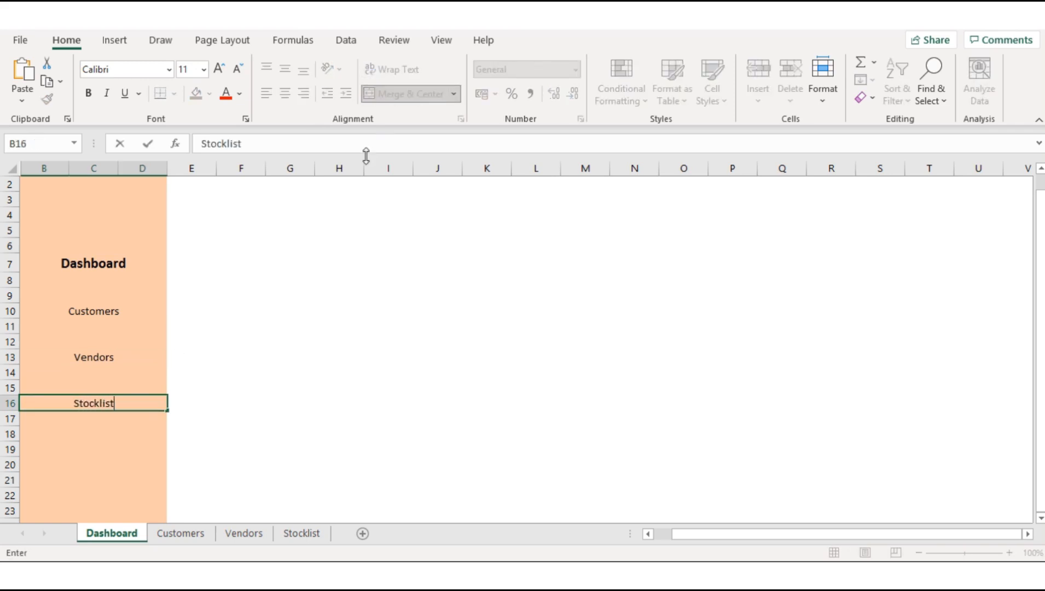
left_click(103, 312)
Step: Copy the Dashboard heading's formatting onto the Customers, Vendors and Stocklist labels with Format Painter
left_click(103, 266)
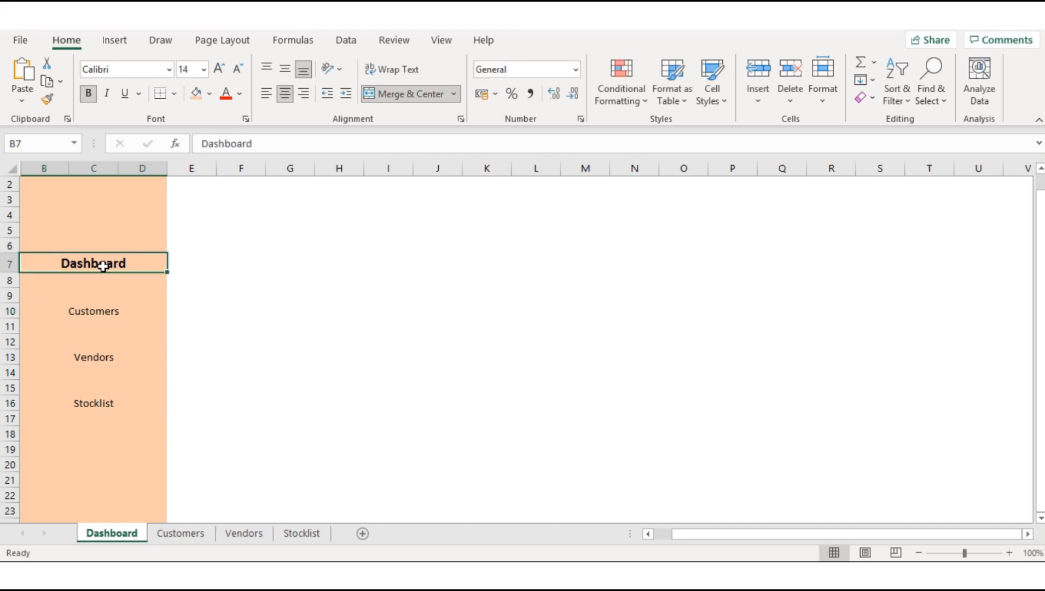
double_click(47, 99)
left_click(97, 309)
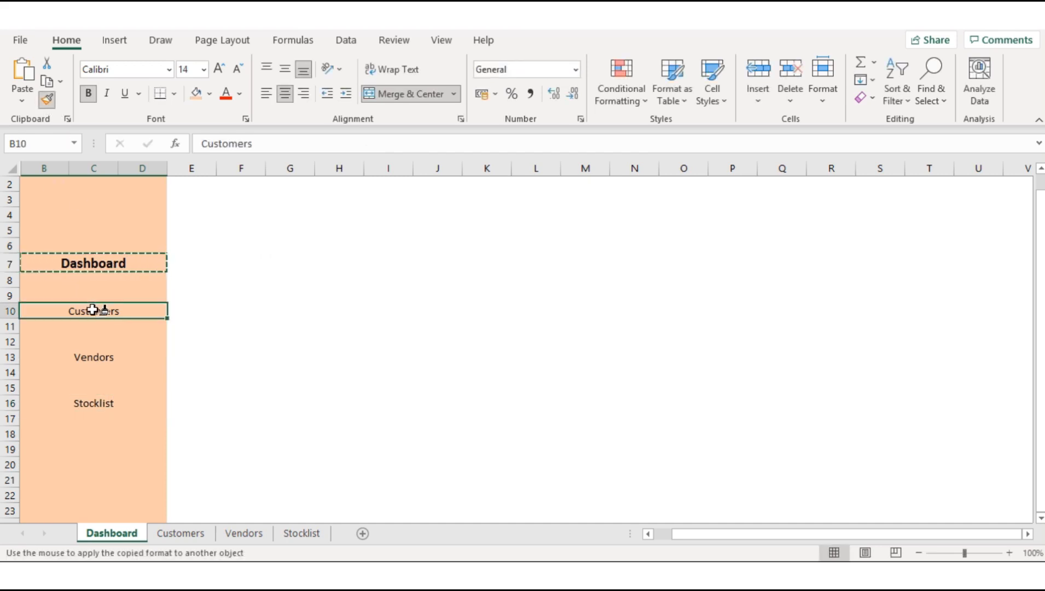
left_click(95, 363)
left_click(93, 409)
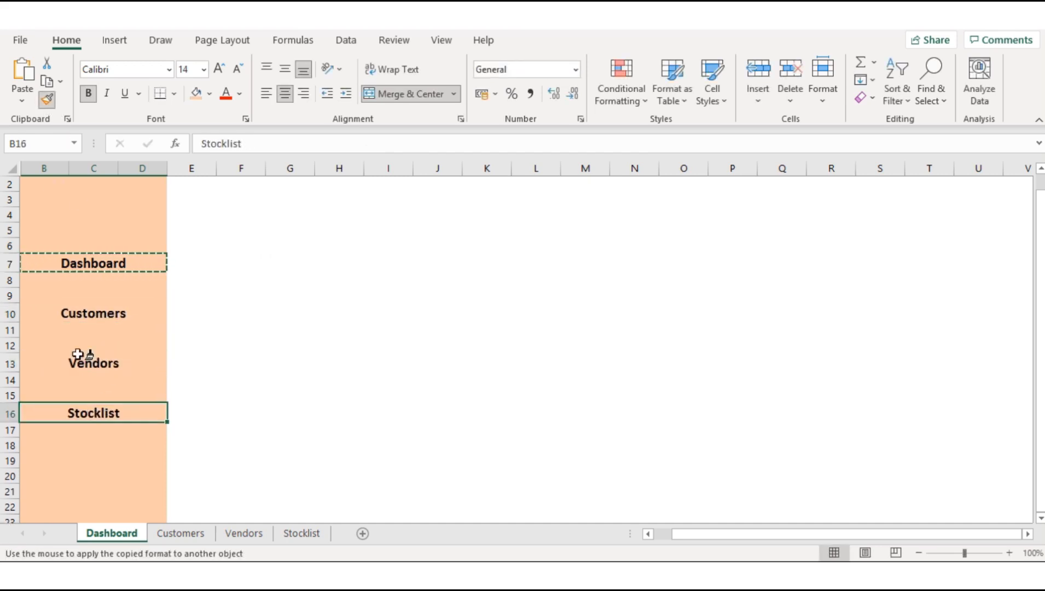
left_click(48, 100)
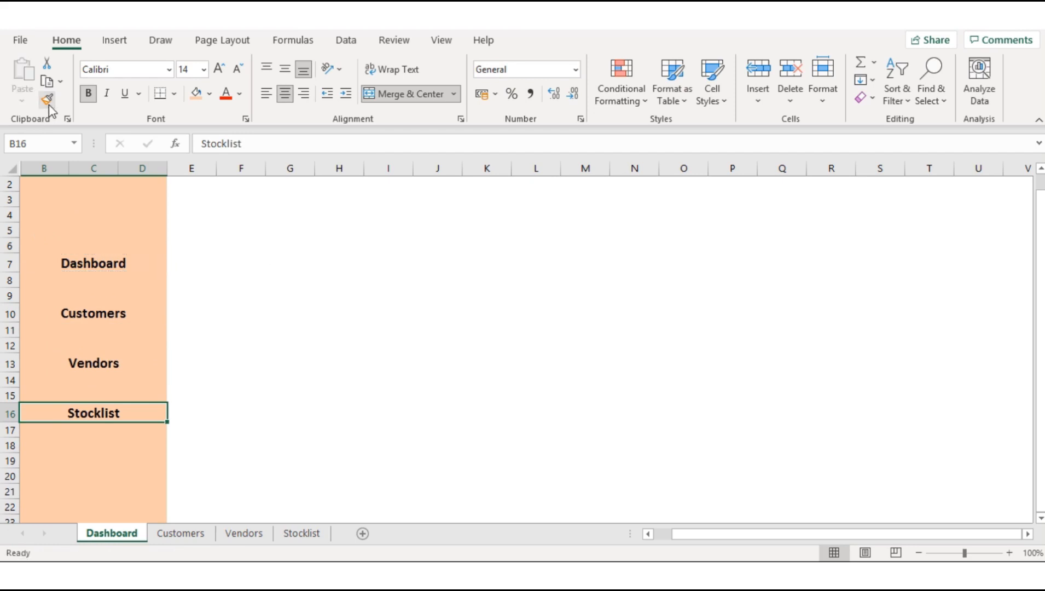
Step: Copy all cells of the Dashboard sheet and paste them into the Customers sheet starting at cell A1
left_click(9, 168)
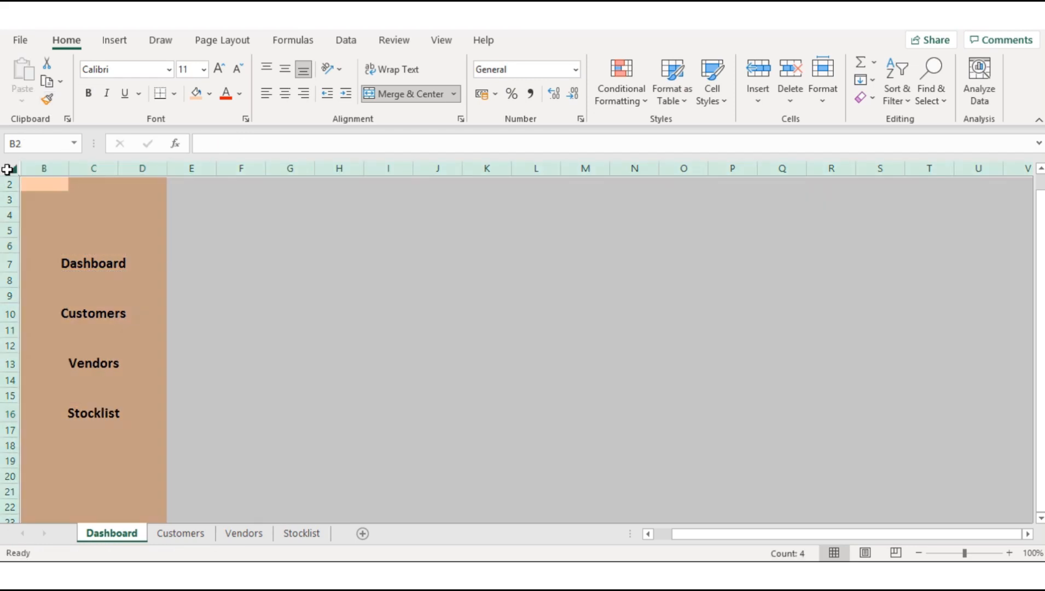
key("ctrl+c")
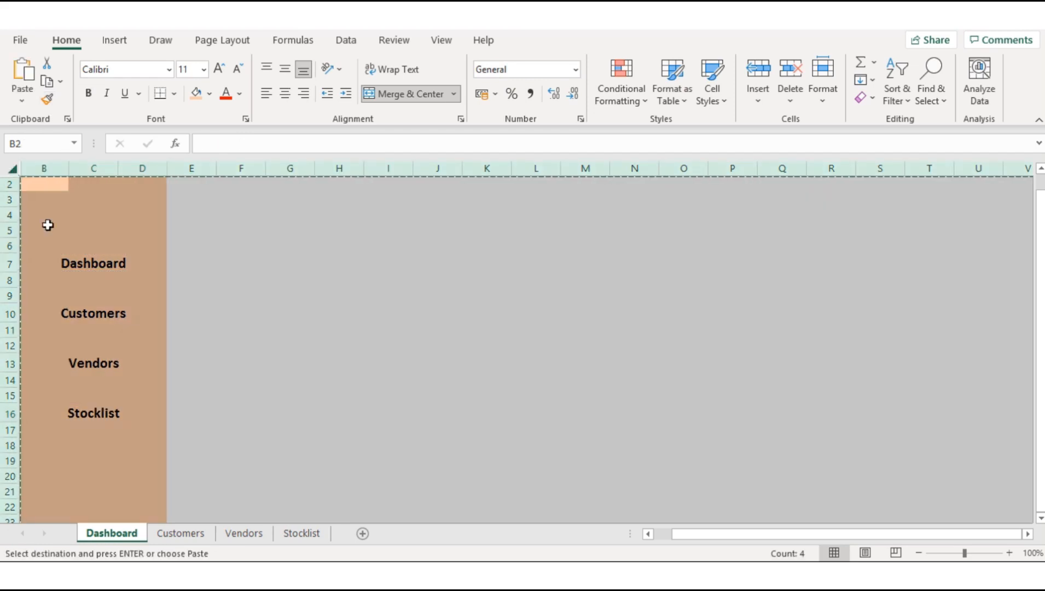
left_click(168, 534)
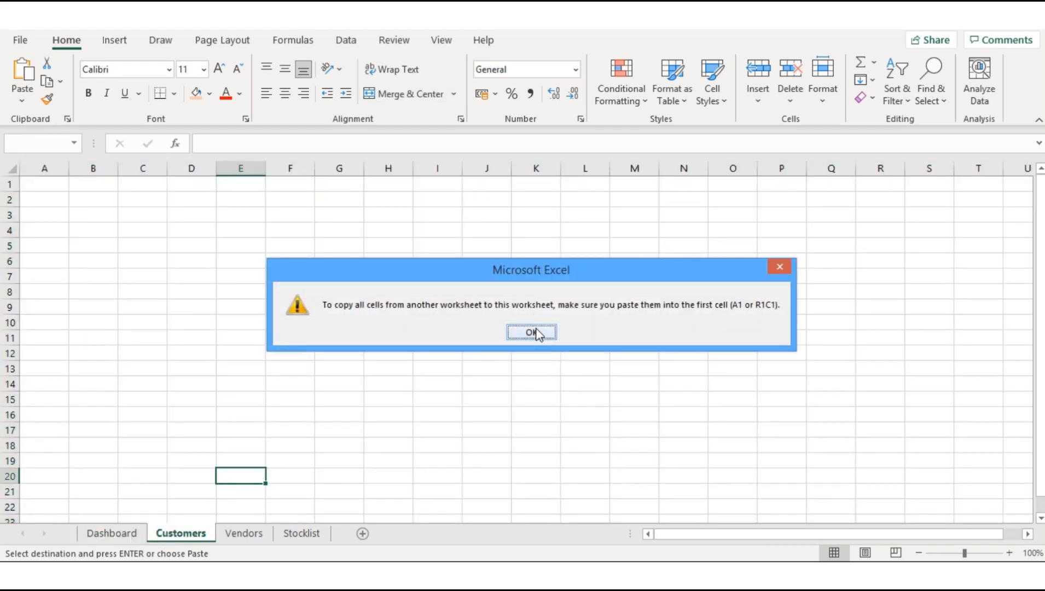
left_click(532, 333)
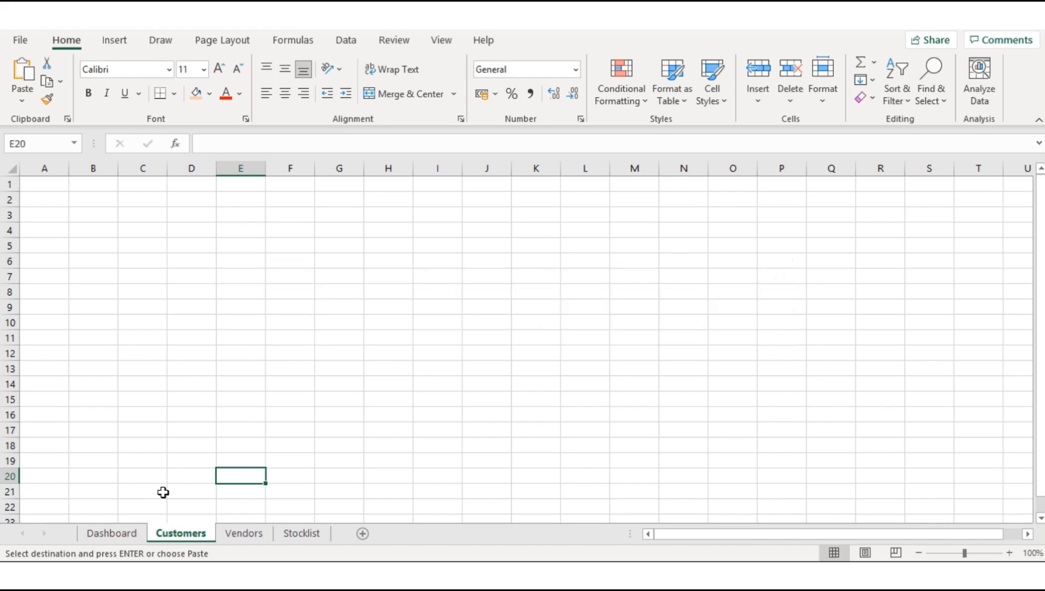
left_click(124, 532)
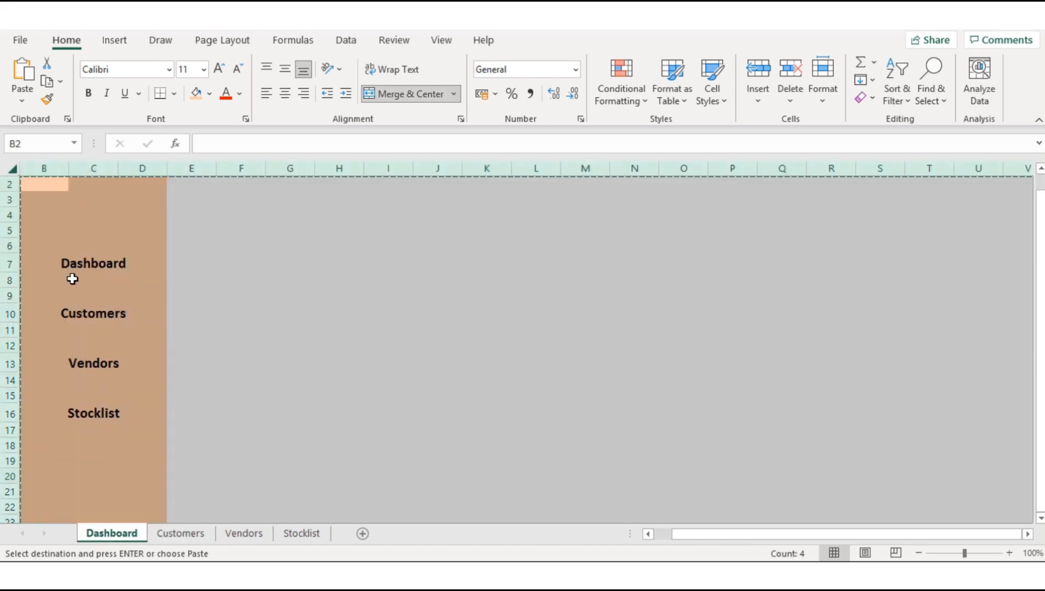
left_click(180, 533)
left_click(47, 186)
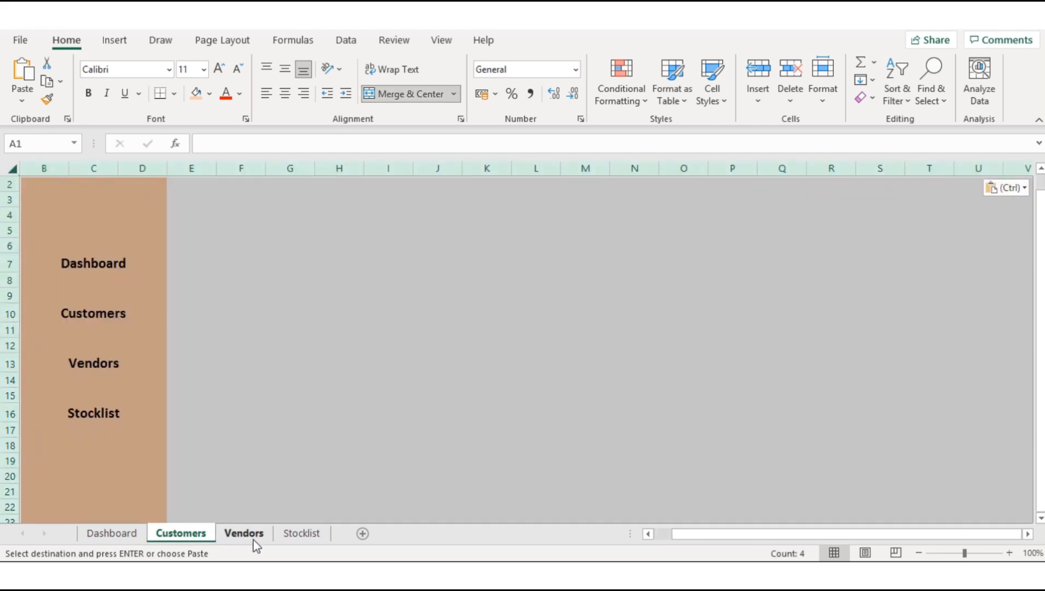
Step: Paste the copied Dashboard layout into the Vendors and Stocklist sheets, starting at cell A1 on each
left_click(249, 535)
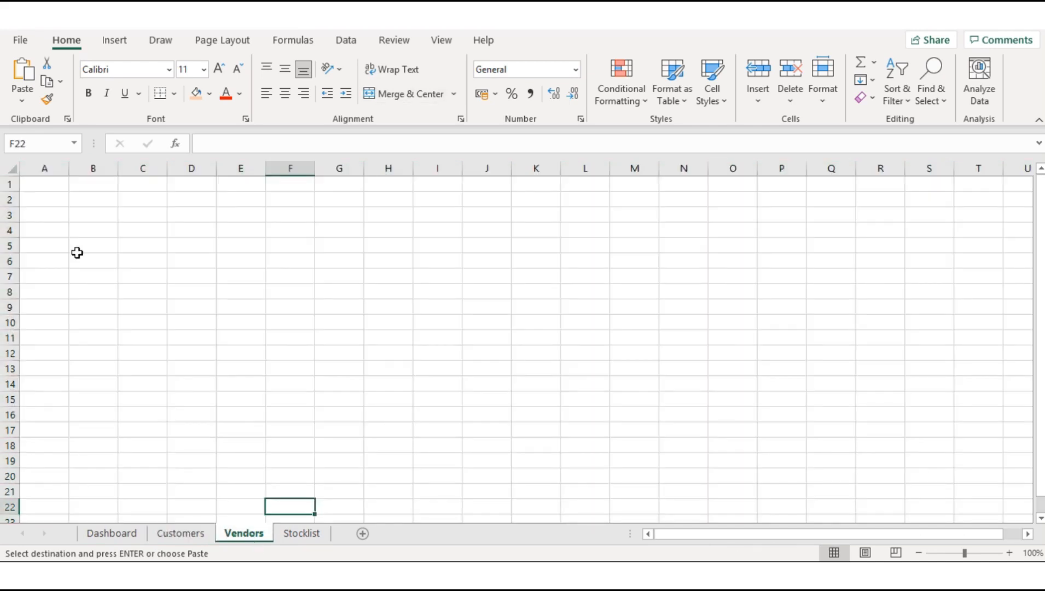
left_click(48, 186)
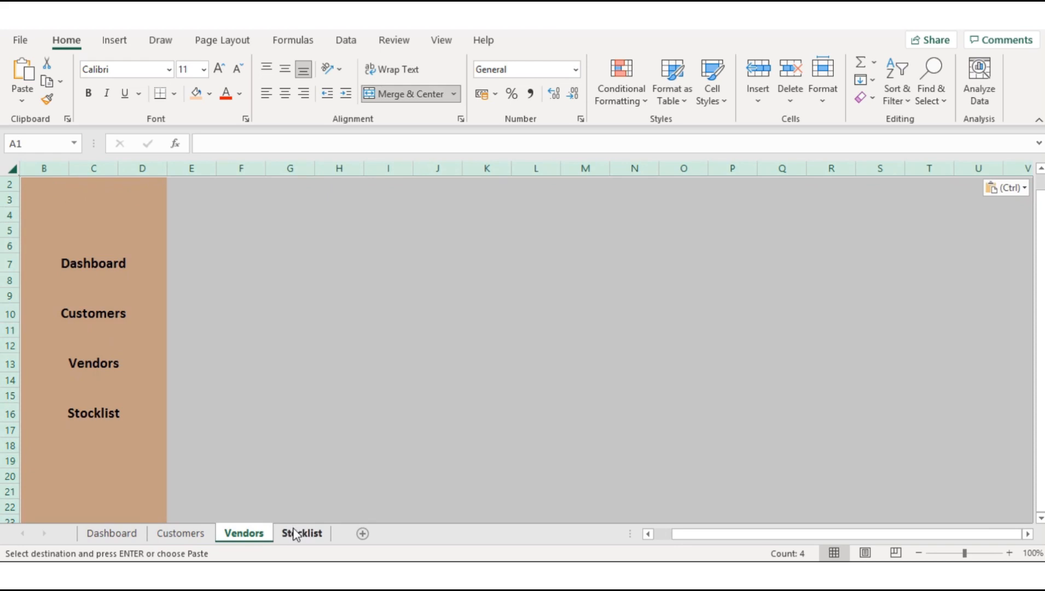
left_click(300, 533)
left_click(36, 186)
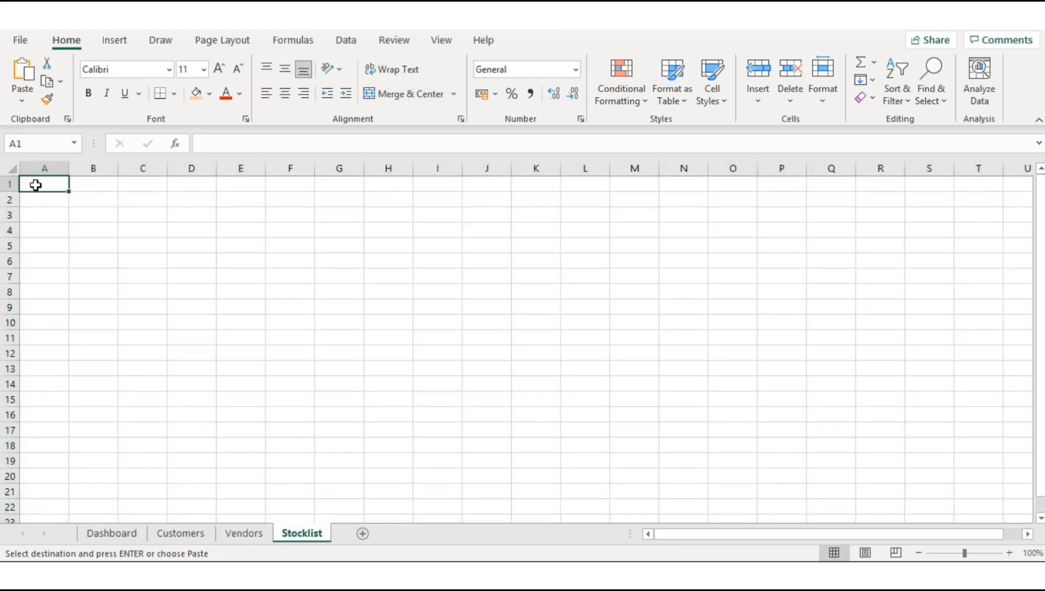
key("ctrl+v")
left_click(71, 215)
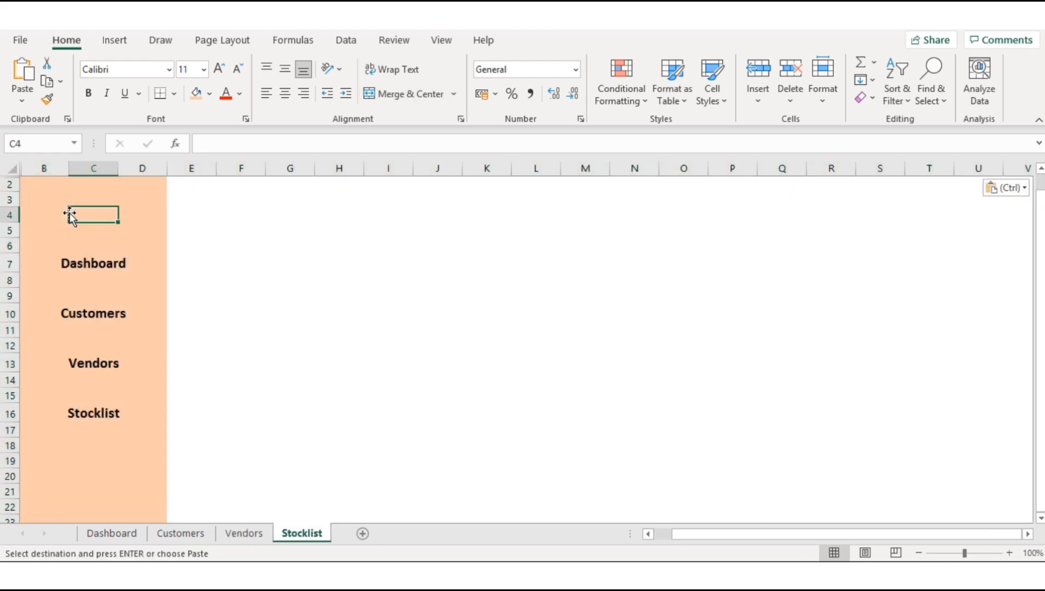
Step: On the Dashboard sheet, give the Dashboard label in B7 a black fill and white font
left_click(137, 536)
left_click(44, 264)
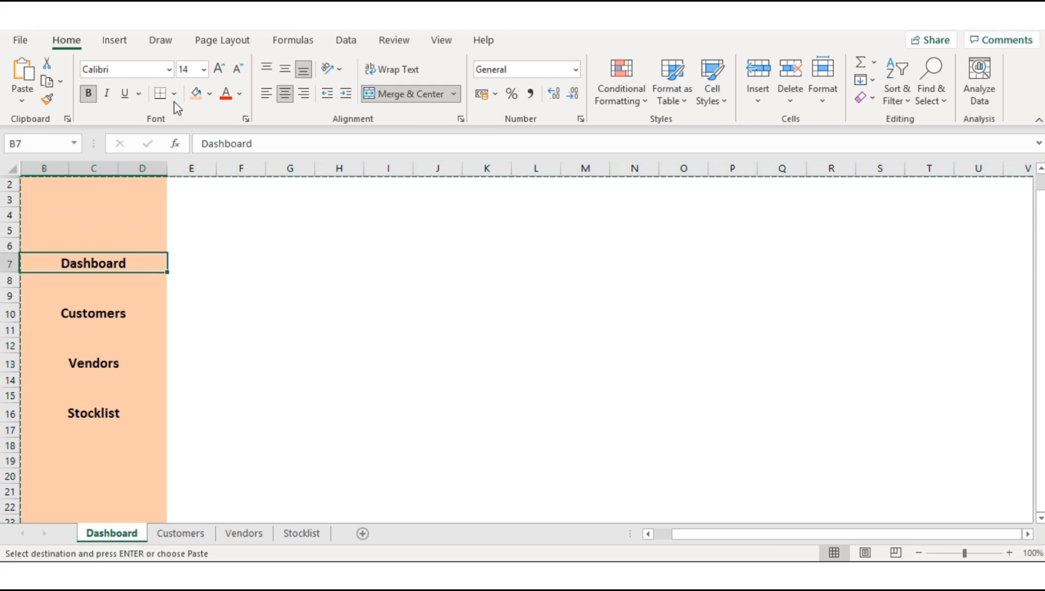
left_click(209, 97)
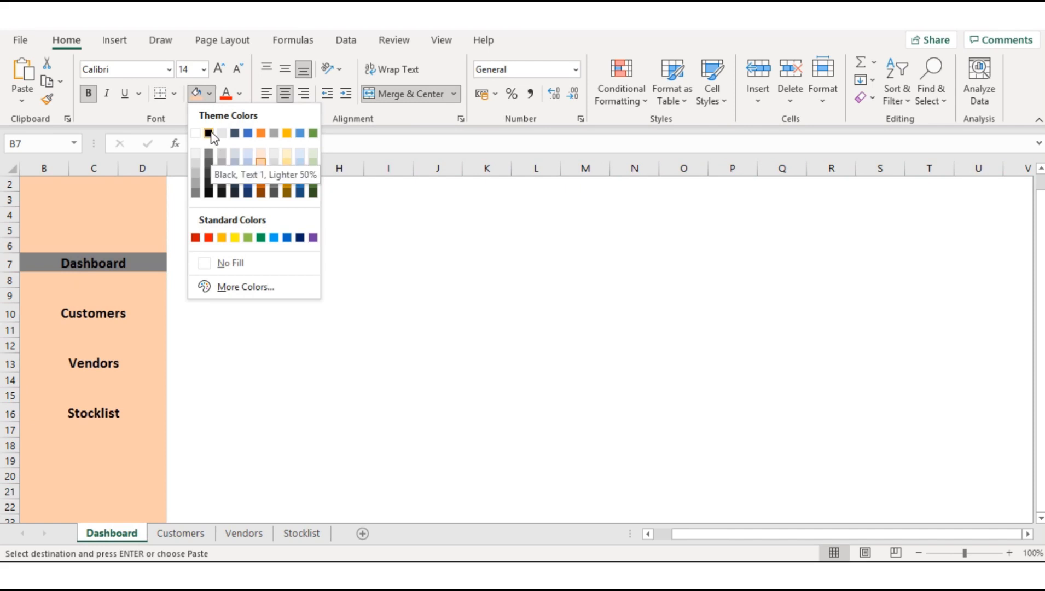
left_click(208, 133)
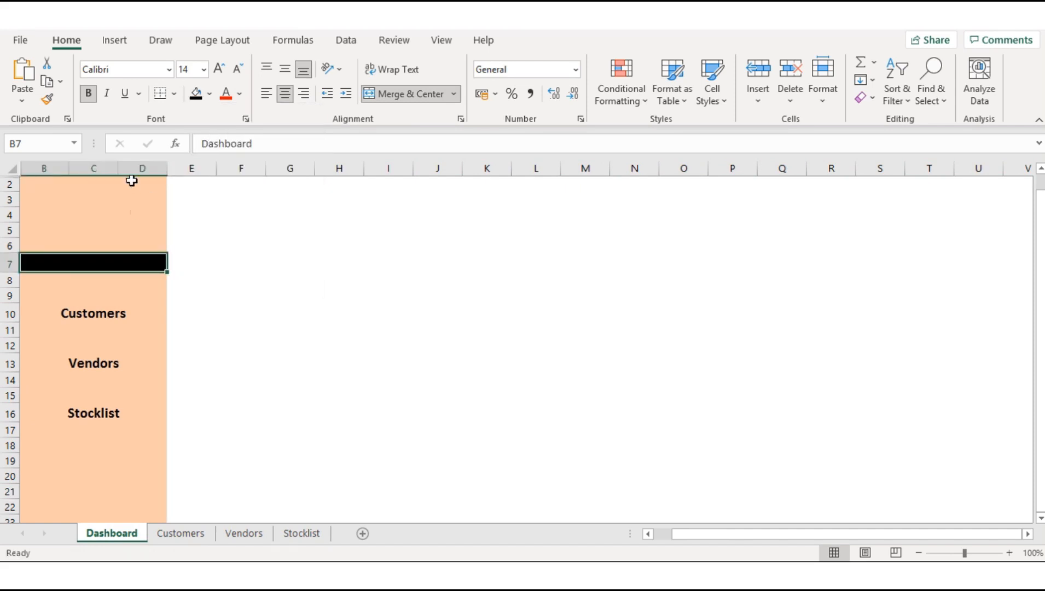
left_click(209, 93)
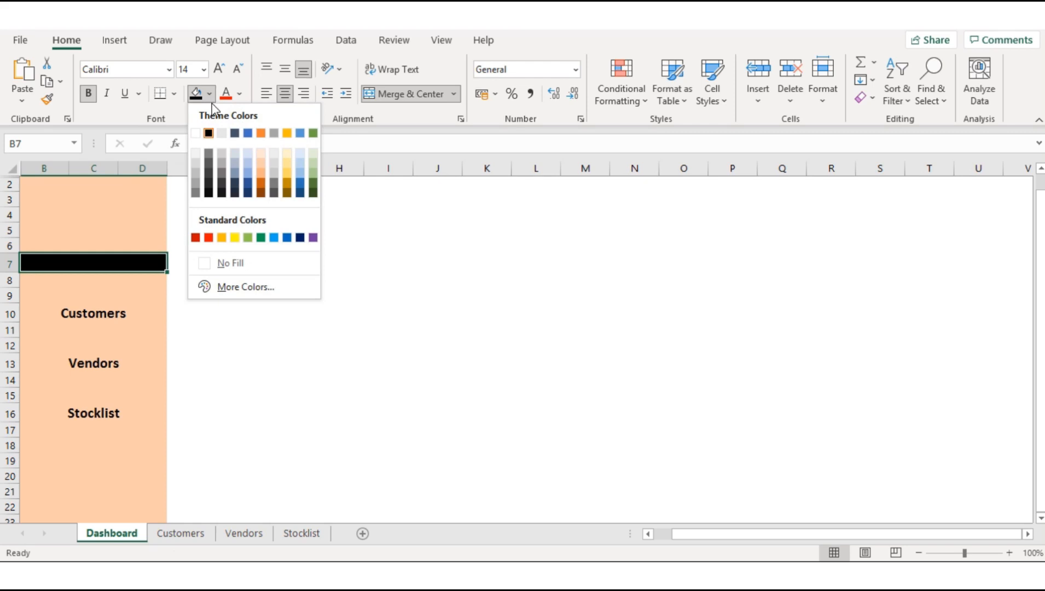
left_click(208, 133)
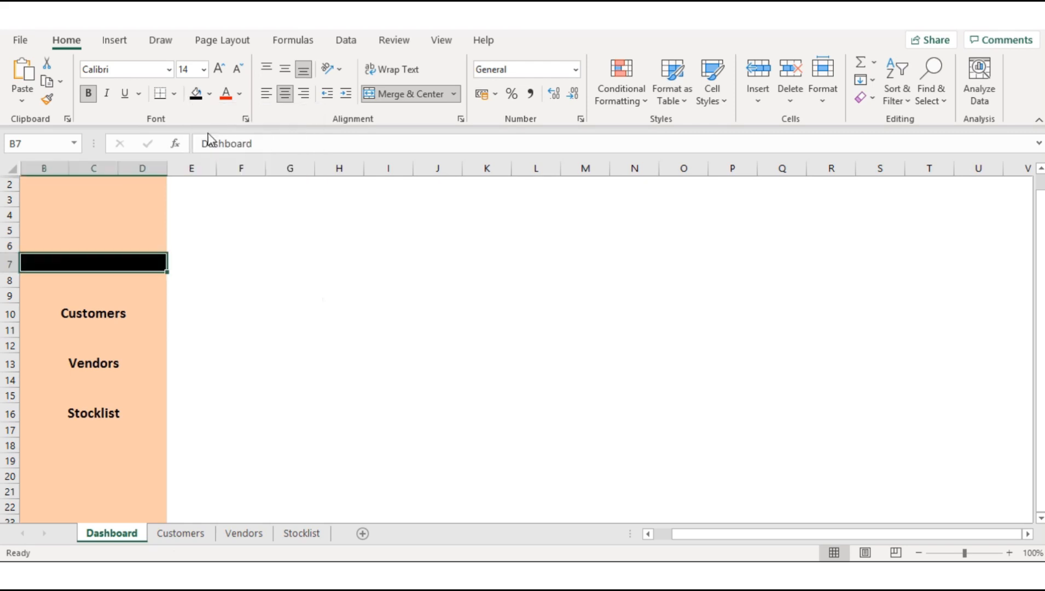
left_click(241, 95)
left_click(224, 157)
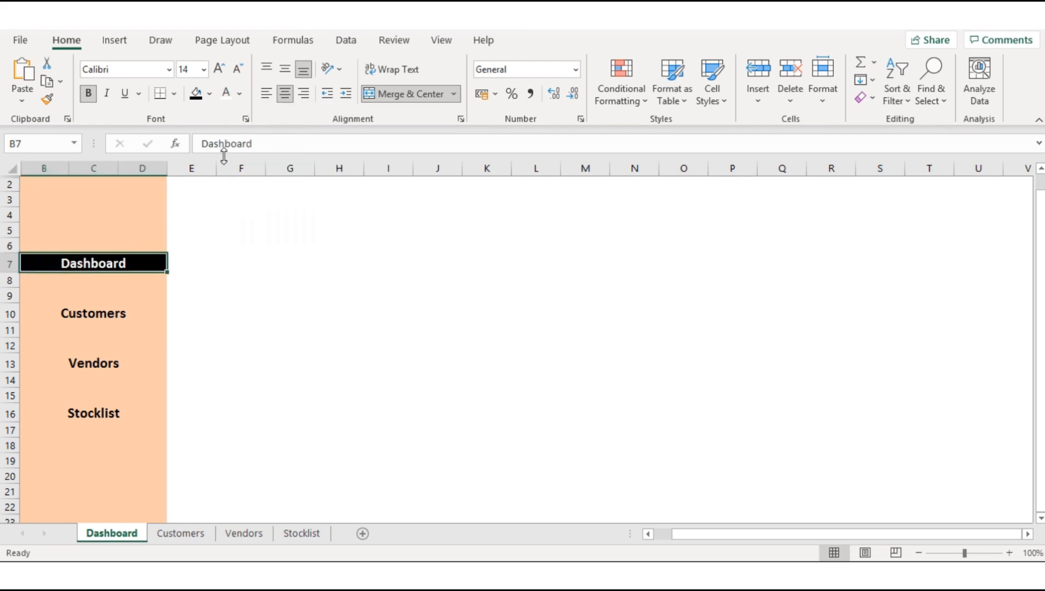
left_click(127, 302)
Step: Copy the Dashboard label's black-and-white formatting onto the Customers label in B10 of the Customers sheet
left_click(117, 263)
left_click(47, 99)
left_click(187, 535)
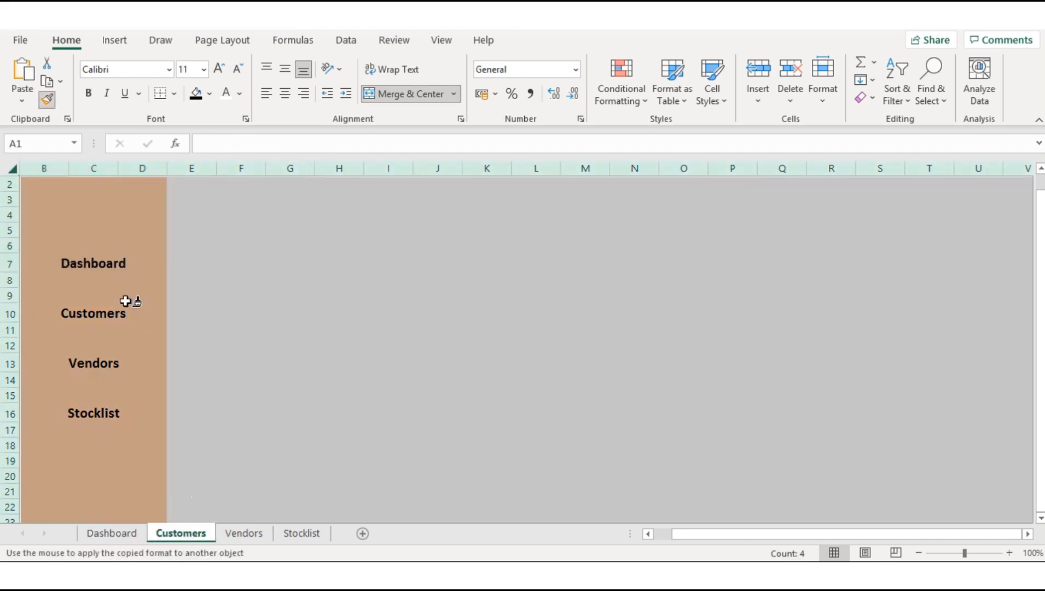
left_click(99, 313)
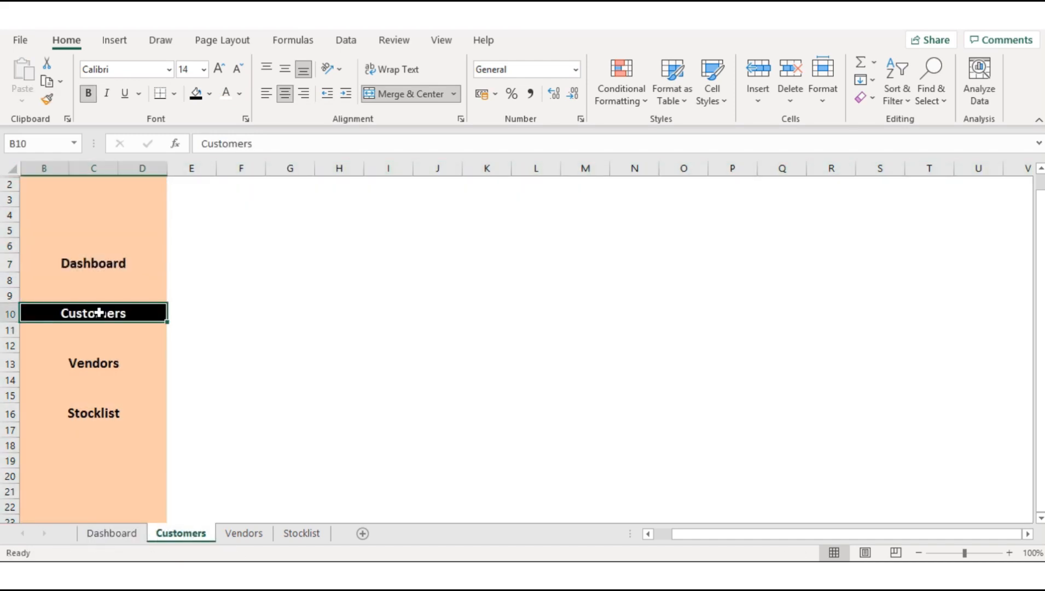
Step: Apply the same highlight formatting to the Vendors label on the Vendors sheet and the Stocklist label on the Stocklist sheet
left_click(47, 99)
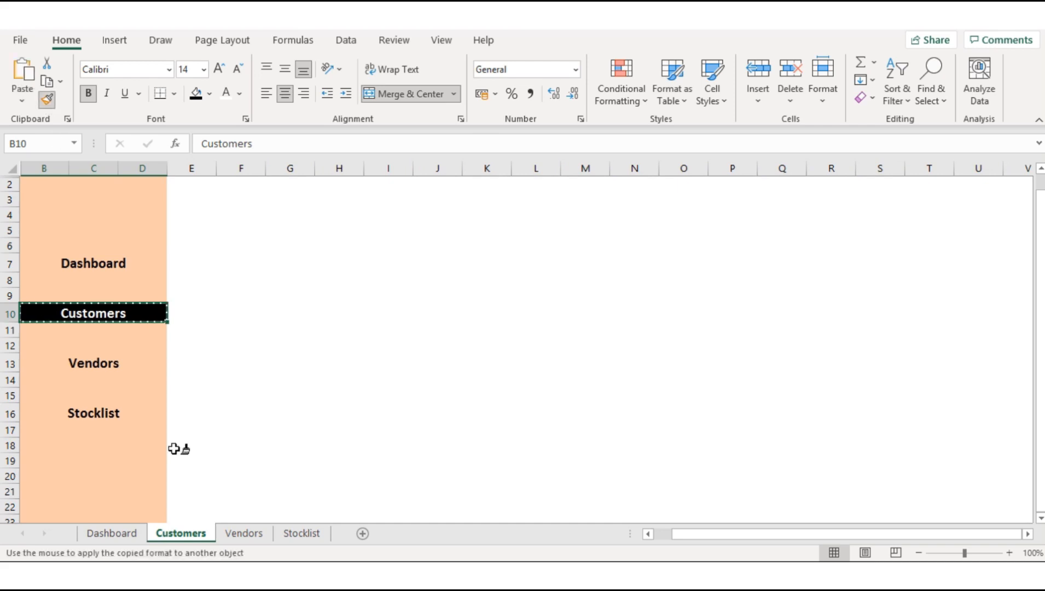
left_click(244, 533)
left_click(93, 362)
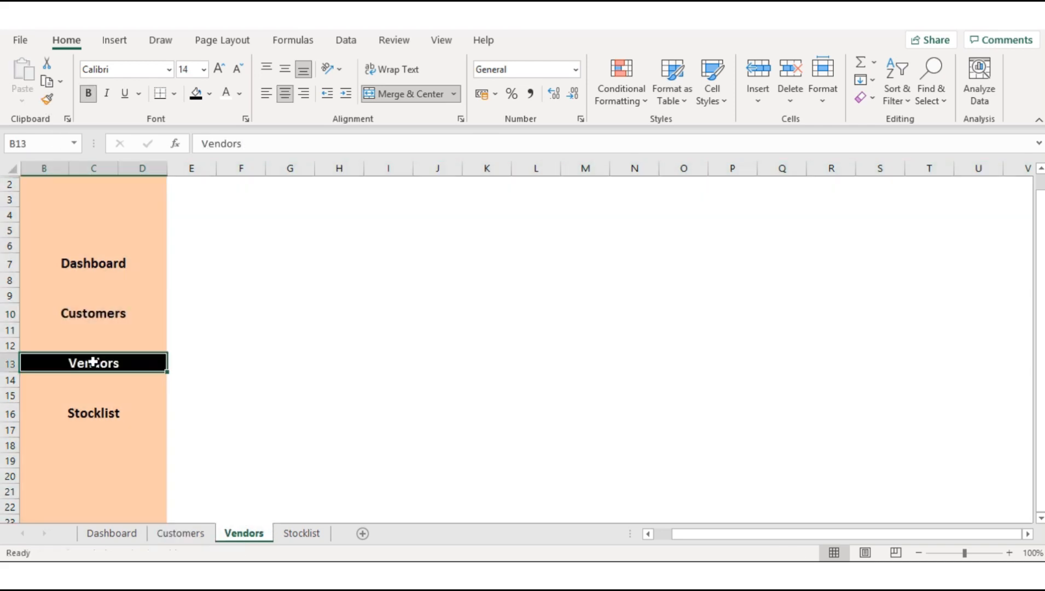
left_click(47, 99)
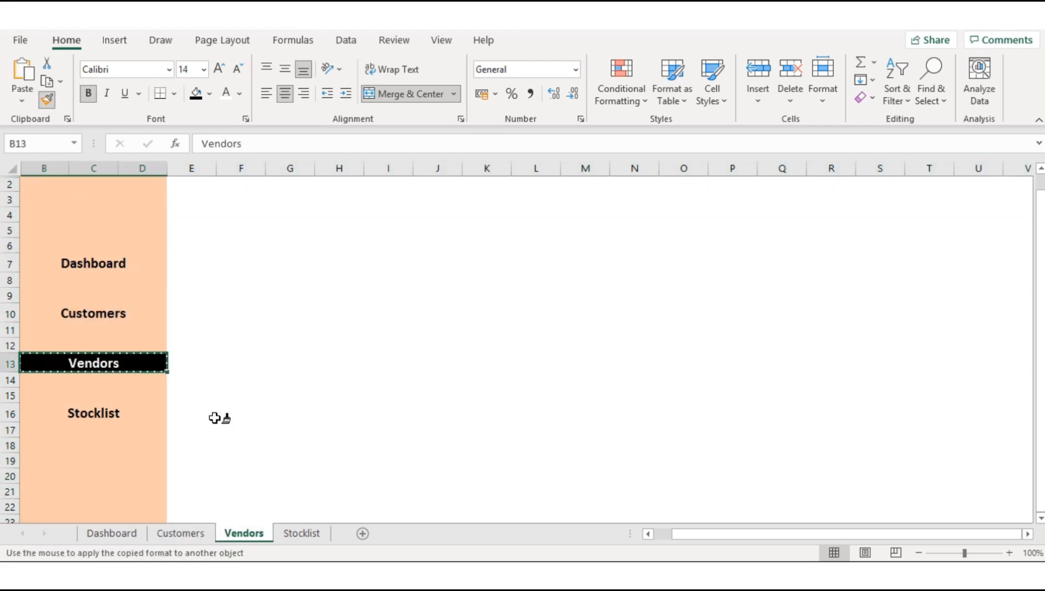
left_click(302, 533)
left_click(82, 414)
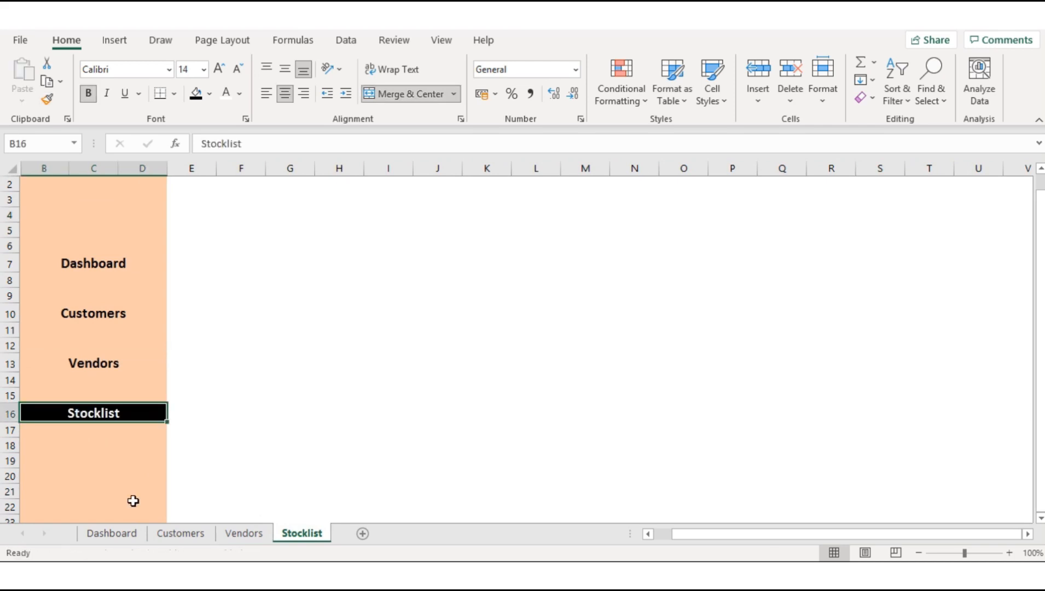
Step: Return to the Dashboard sheet and enter the title Dashboard in cell F5
left_click(112, 534)
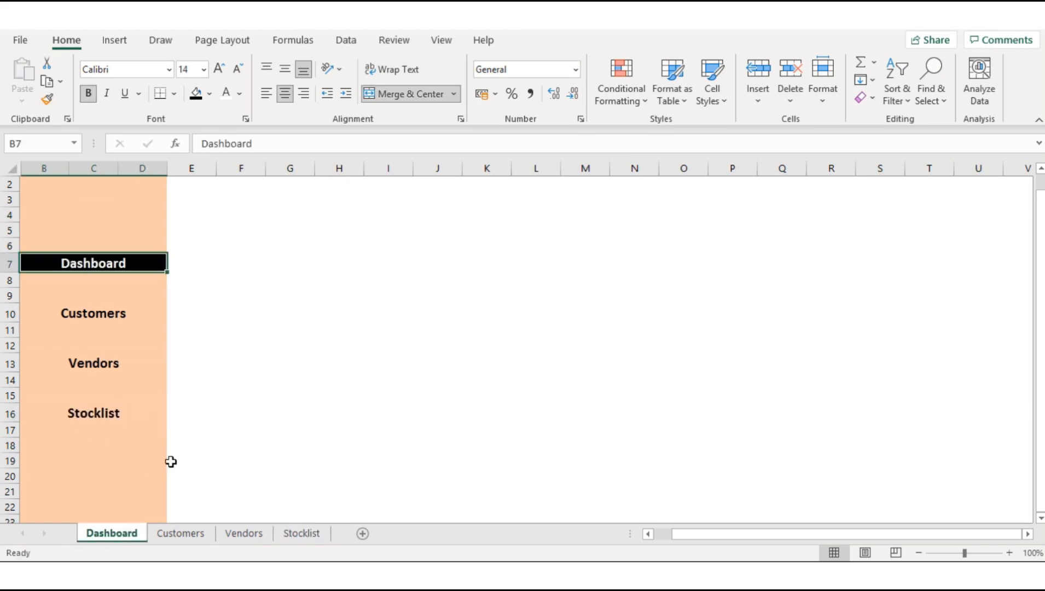
left_click(199, 536)
left_click(134, 536)
left_click(204, 261)
left_click_drag(238, 231, 559, 262)
type("Da")
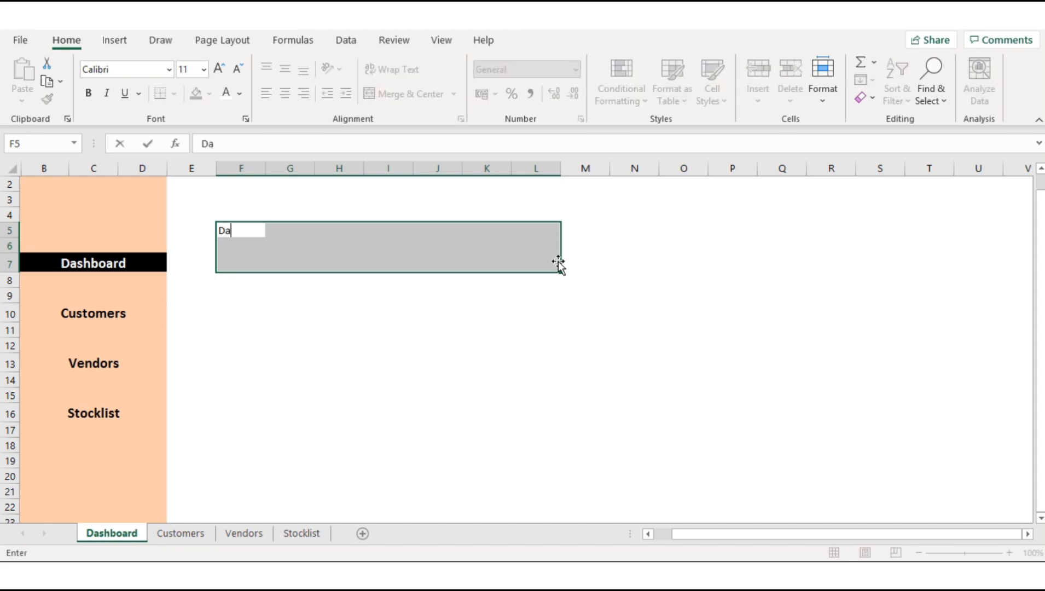
type("shboard")
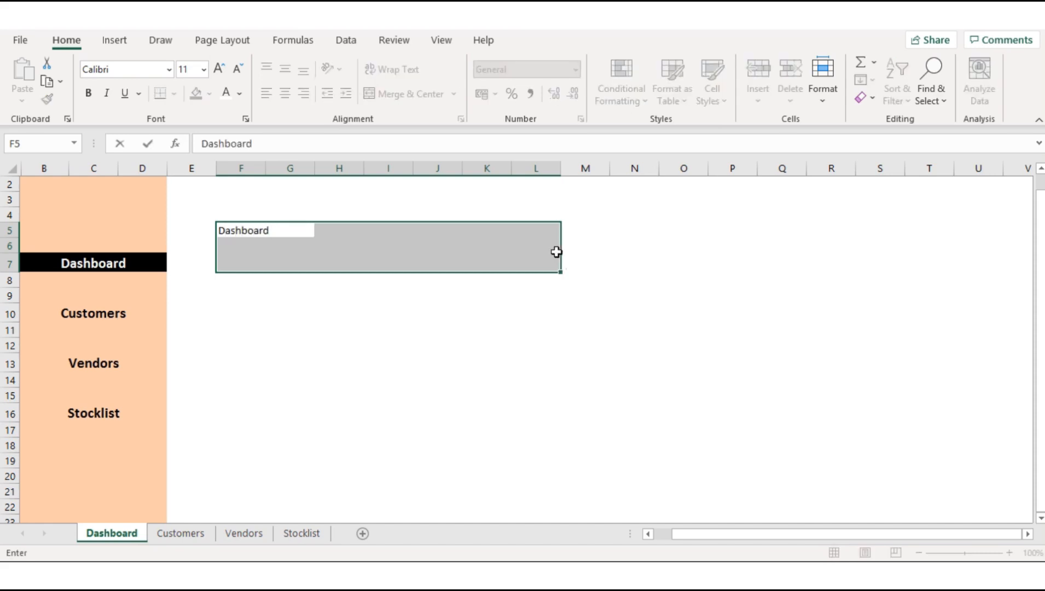
left_click(377, 240)
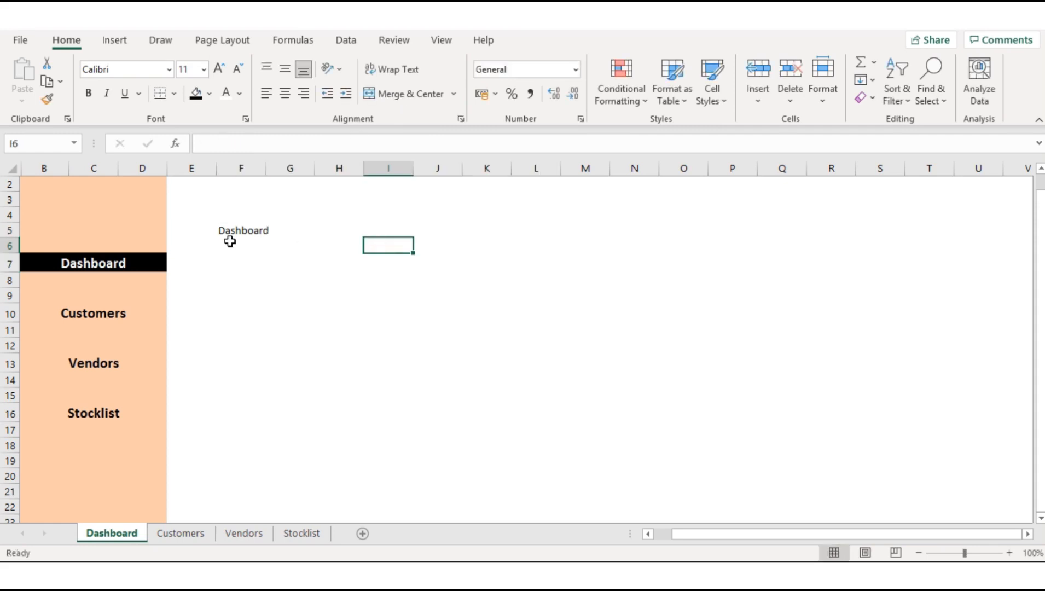
Step: Merge and center cells F5:K7 around the Dashboard title and increase its font size to 14
left_click_drag(228, 238, 485, 260)
left_click(420, 98)
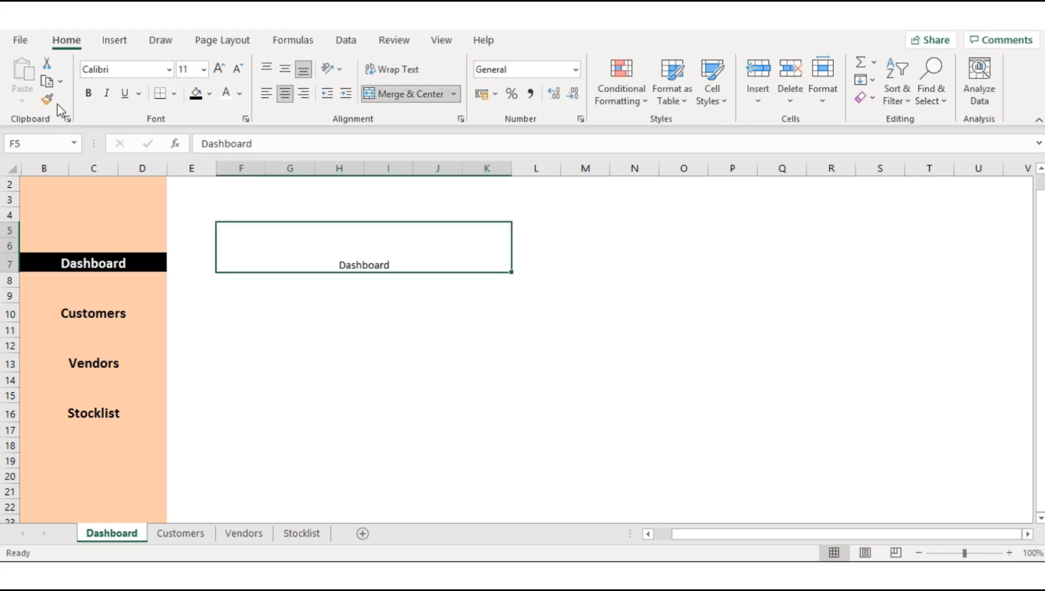
left_click(219, 70)
left_click(219, 70)
Step: Increase the Dashboard title's font size to 22 and left-align it within the merged cells F5:K7
left_click(219, 70)
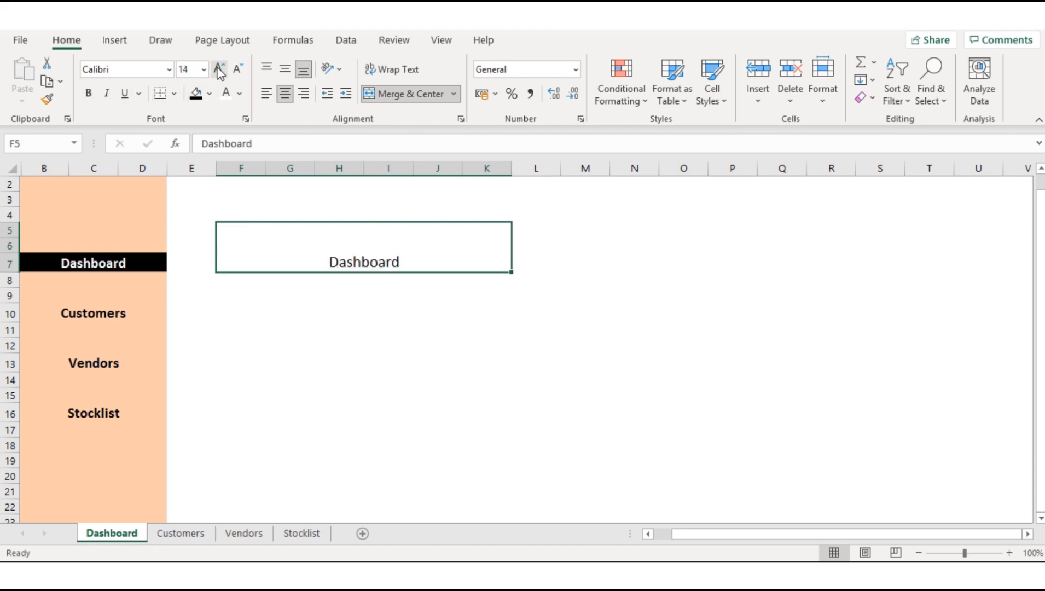
left_click(219, 70)
left_click(219, 70)
left_click(219, 70)
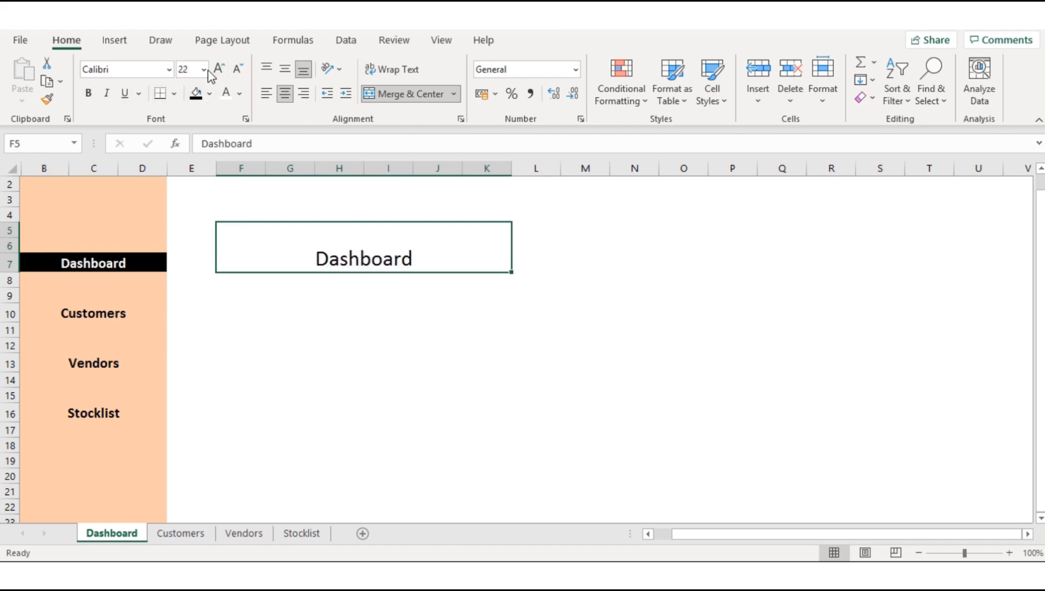
left_click(272, 94)
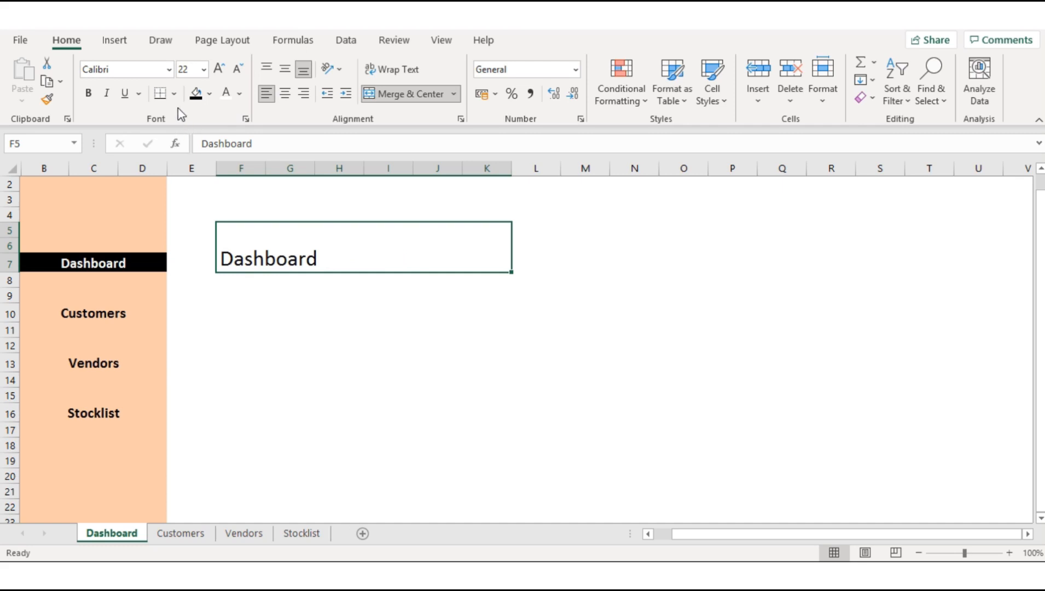
Step: Underline the Dashboard title in F5 and make its text bold
left_click(126, 93)
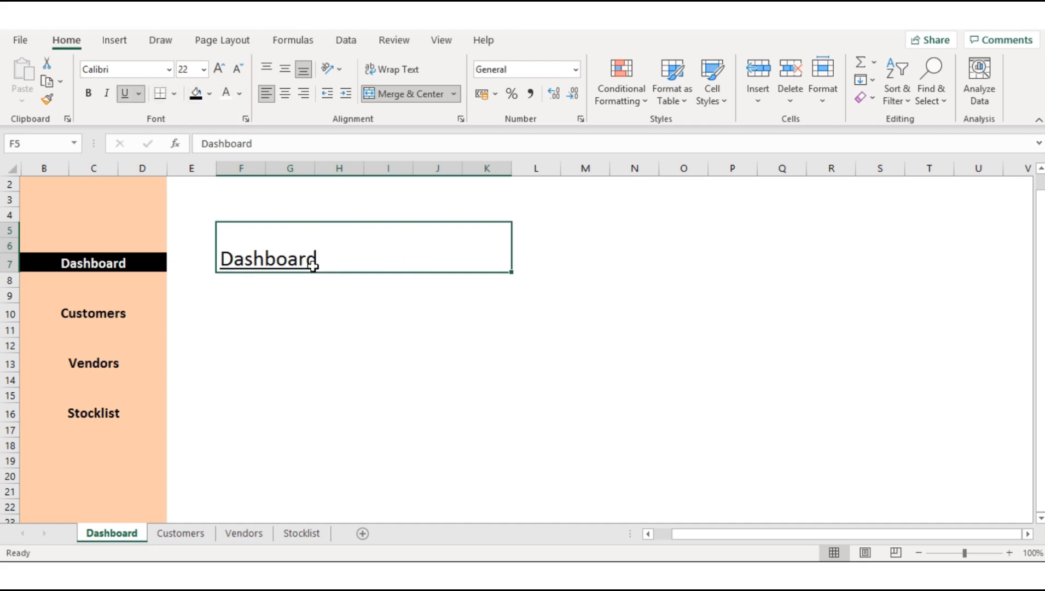
double_click(394, 263)
left_click_drag(329, 254, 217, 257)
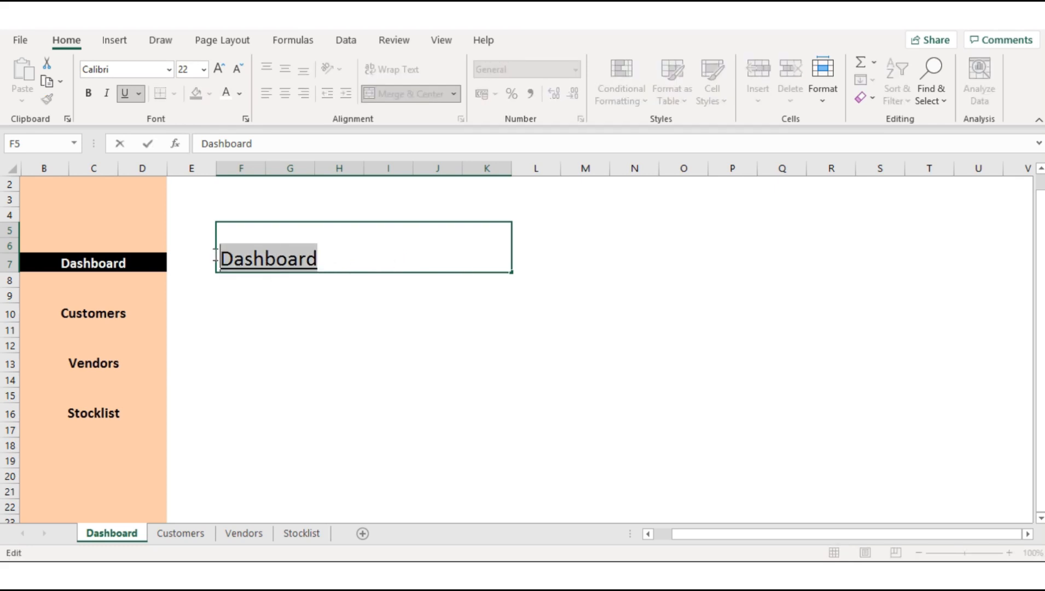
left_click(90, 95)
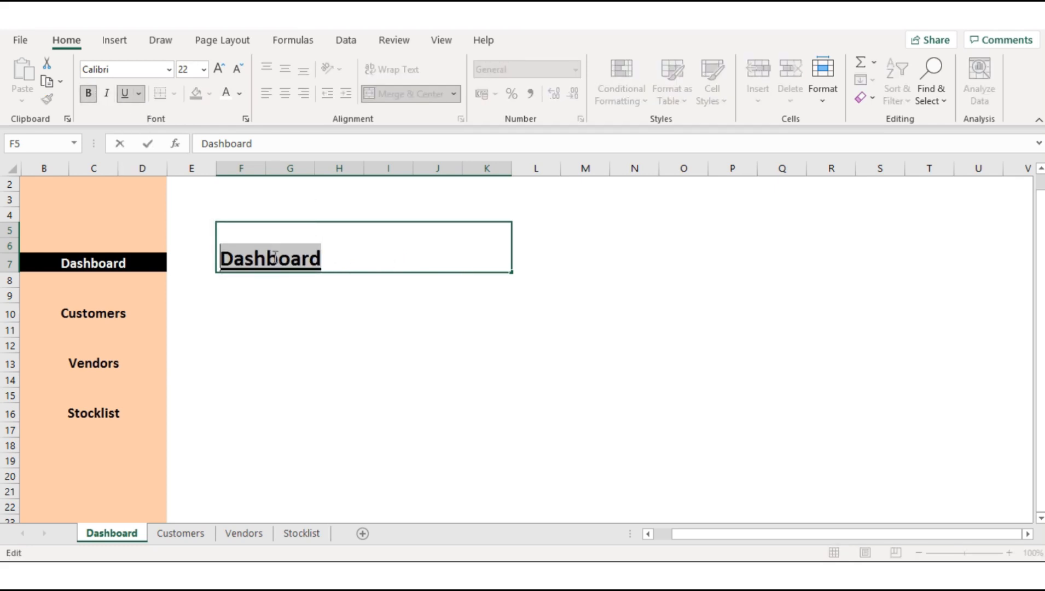
left_click(353, 263)
left_click(673, 229)
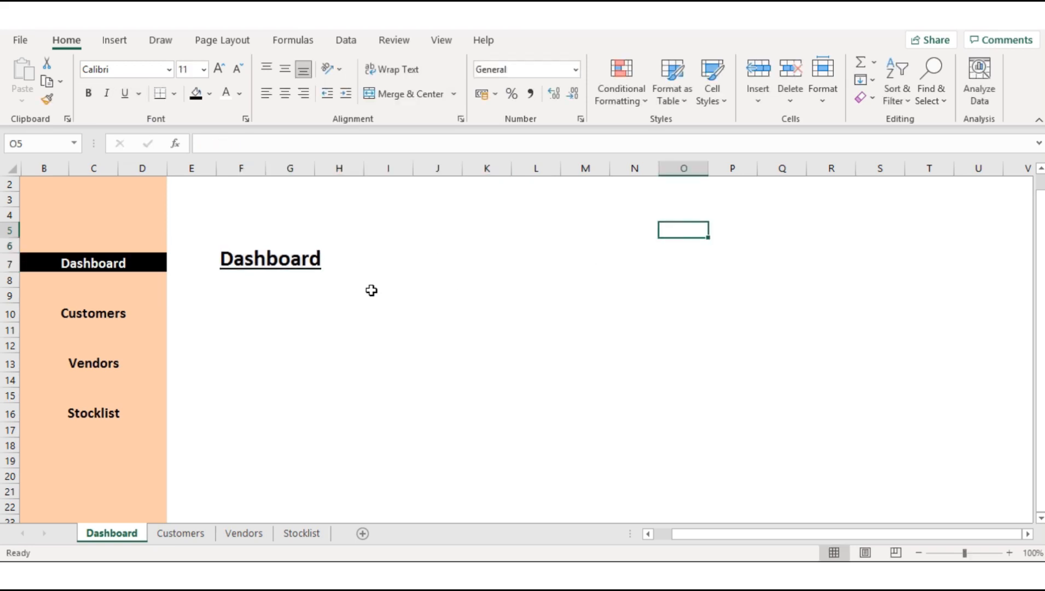
Step: Increase the Dashboard title's font size to 26 and align it to the top of its merged cells
left_click(285, 265)
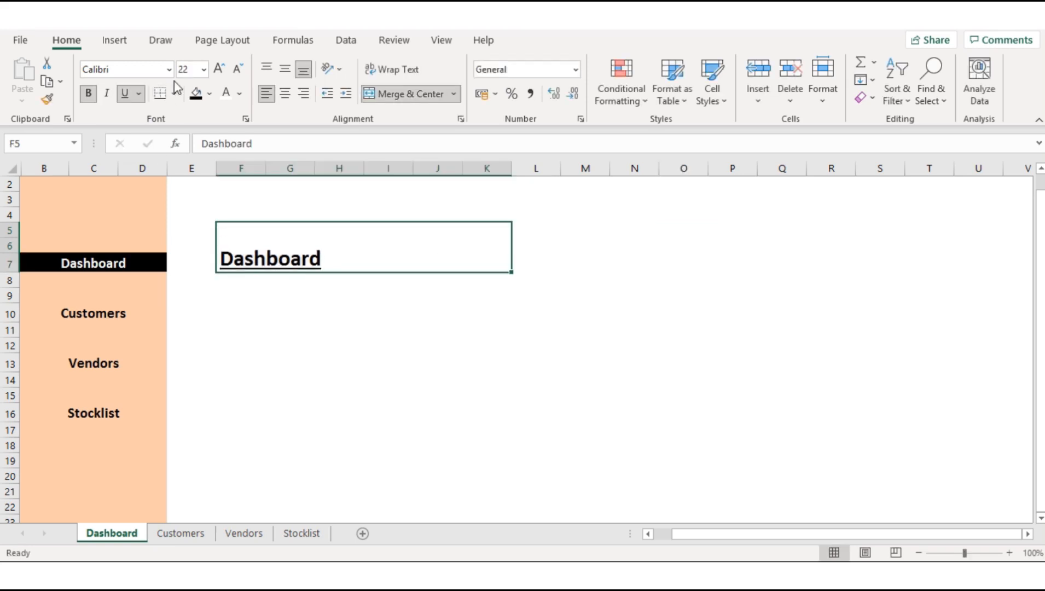
left_click(219, 68)
left_click(219, 68)
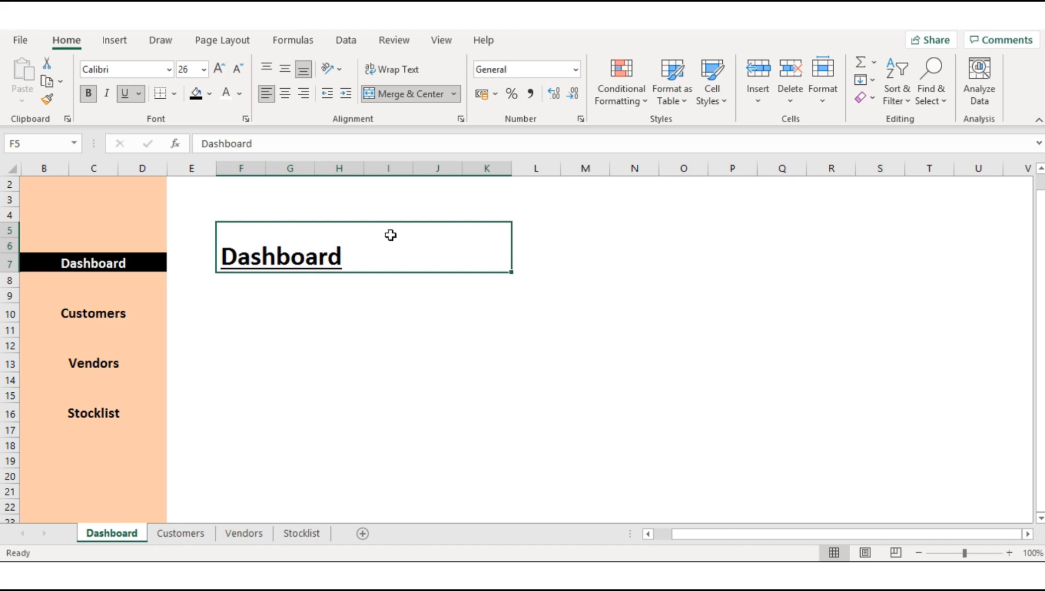
left_click(266, 70)
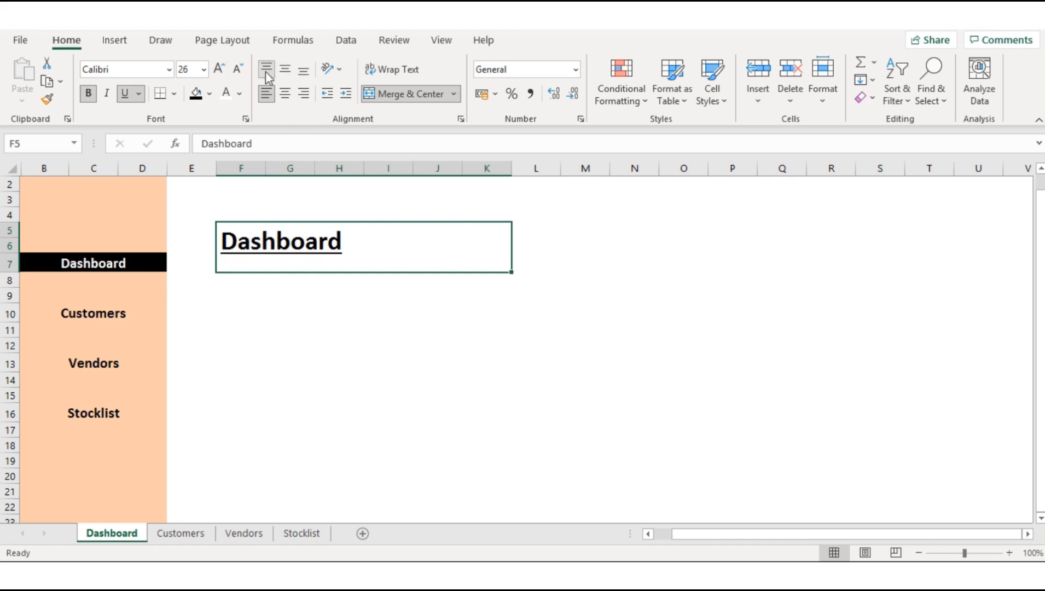
left_click(662, 250)
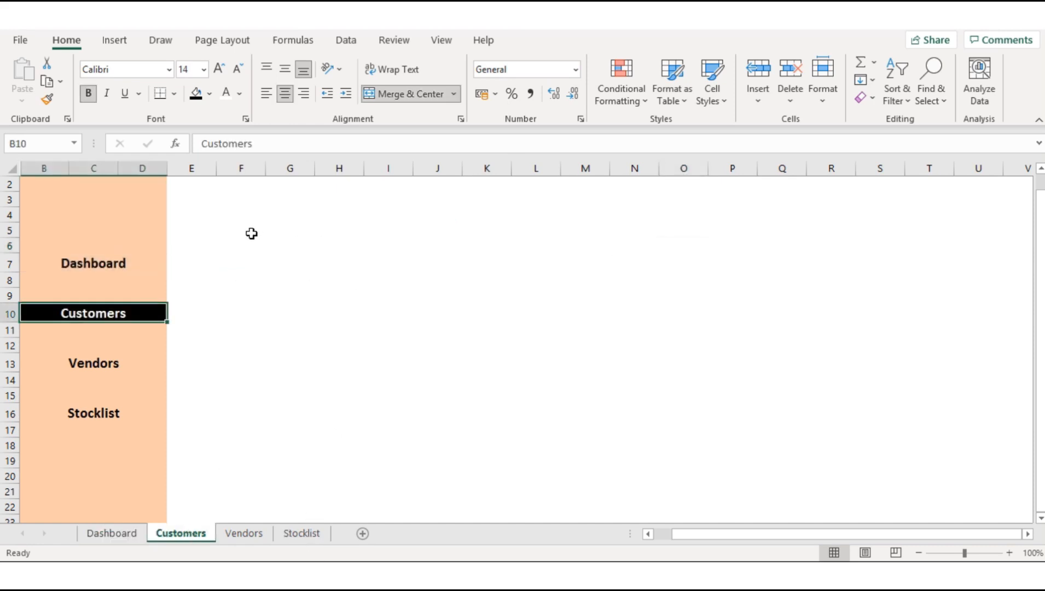
Step: Copy the formatted Dashboard title from the Dashboard sheet into cell F5 of the Customers sheet
left_click_drag(238, 233, 244, 256)
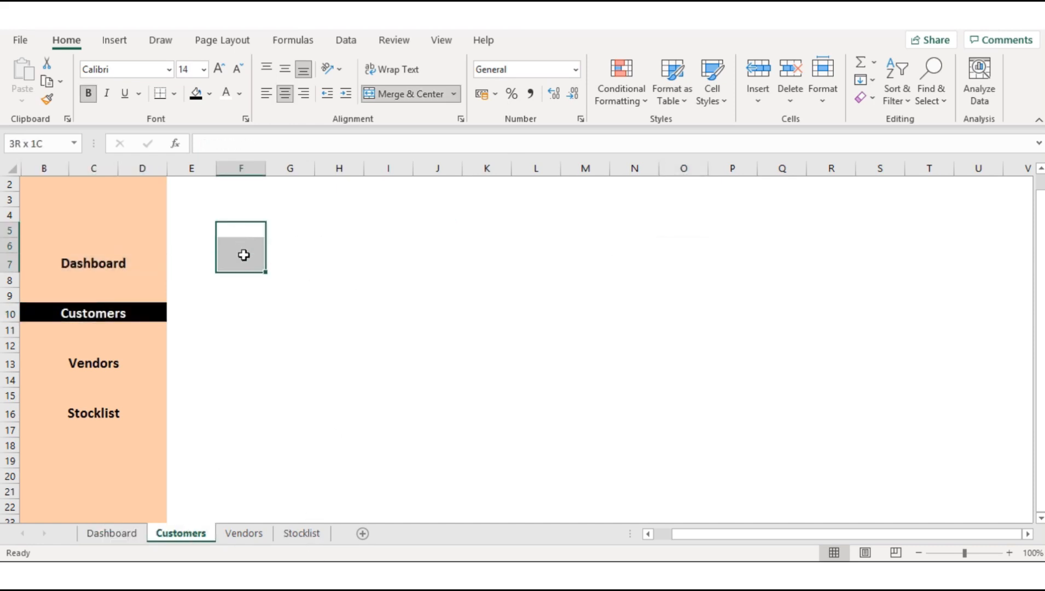
left_click(143, 539)
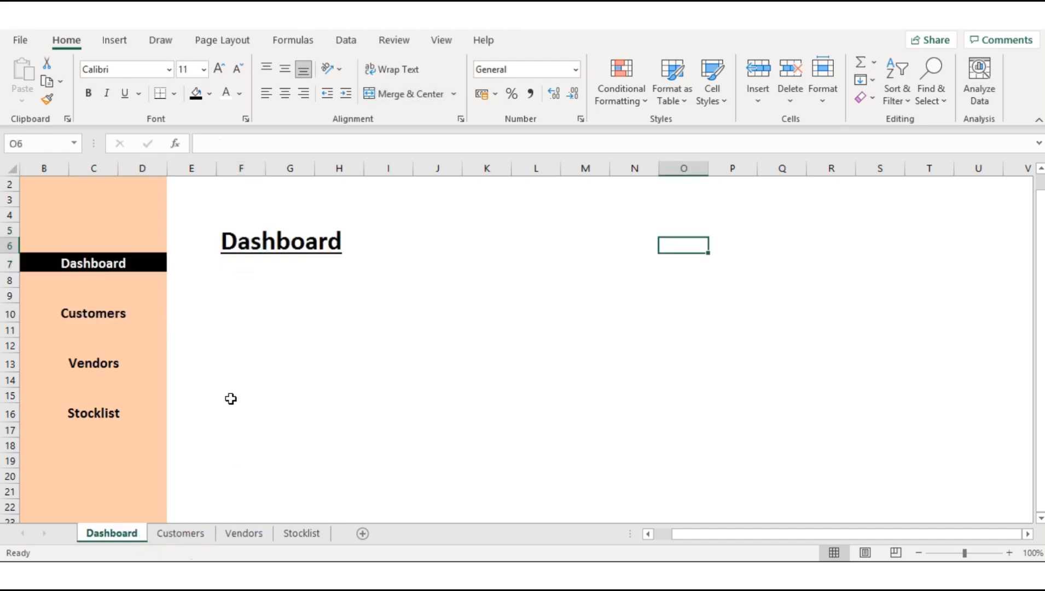
left_click(259, 244)
key("ctrl+c")
left_click(181, 534)
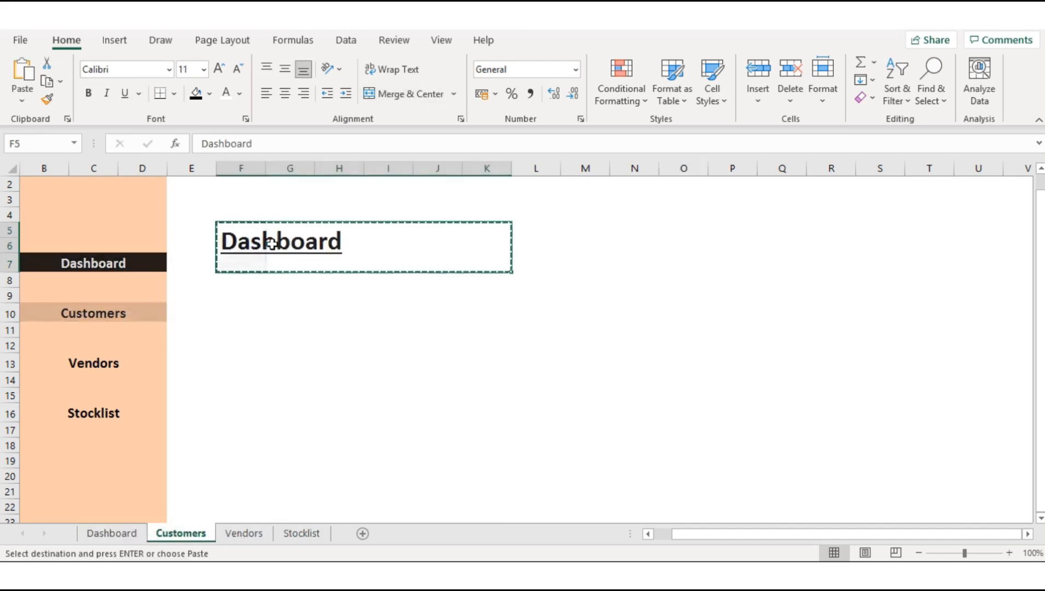
left_click(255, 234)
key("ctrl+v")
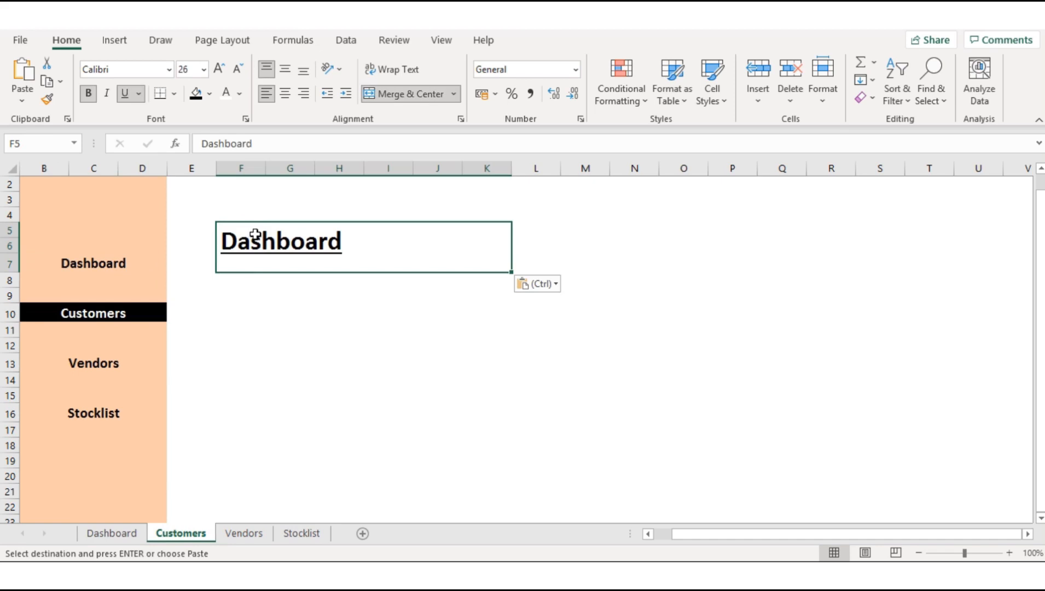
Step: Replace the pasted title text on the Customers sheet with Customers
double_click(346, 238)
left_click_drag(346, 239, 220, 240)
type("Cus")
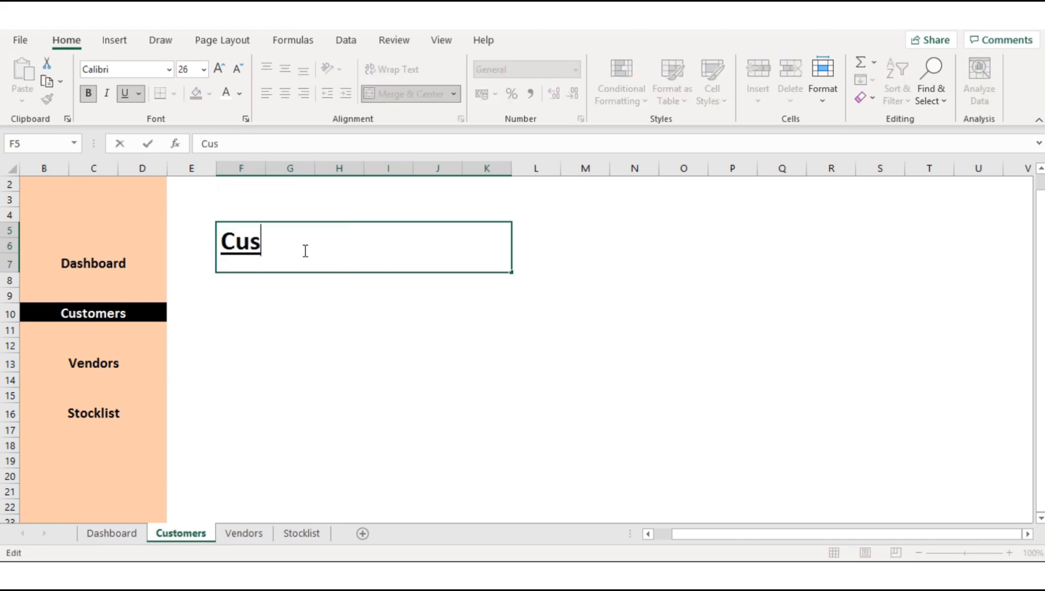
type("tomers")
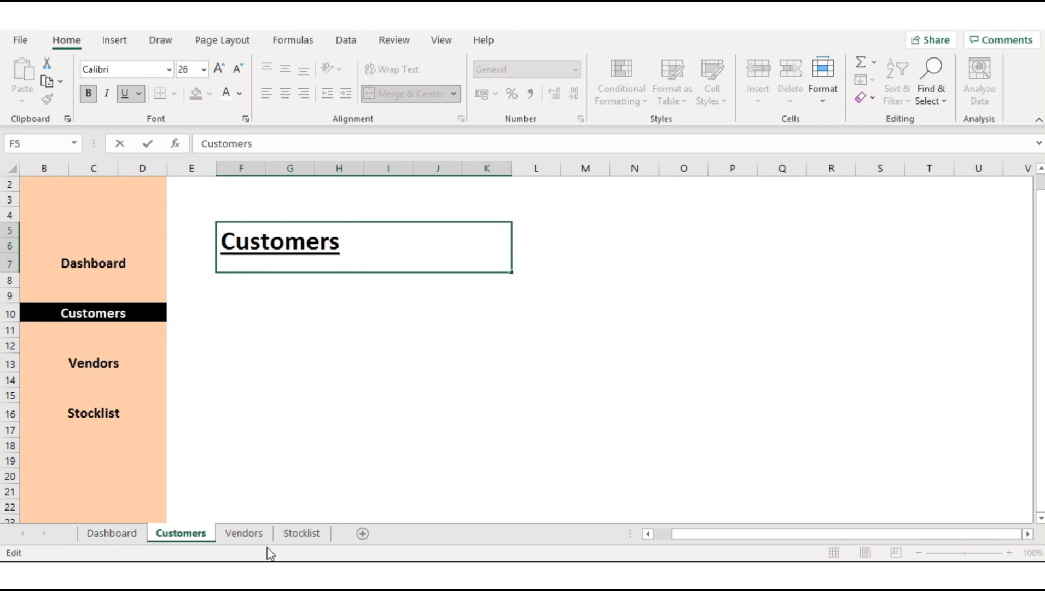
Step: Copy the formatted Dashboard title from the Dashboard sheet into cell F5 of the Vendors sheet
left_click(244, 534)
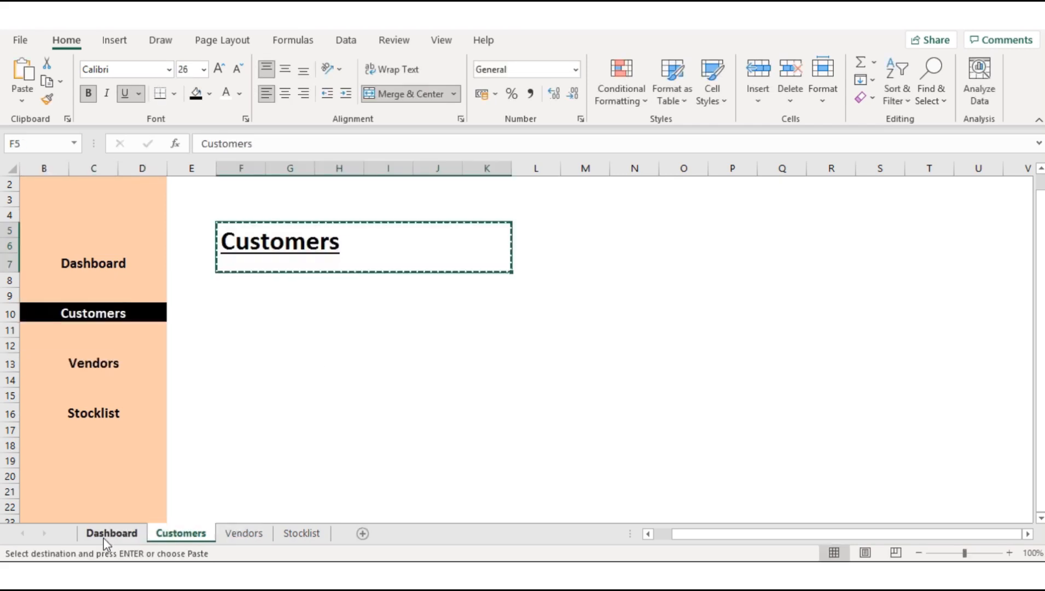
left_click(104, 538)
left_click(395, 362)
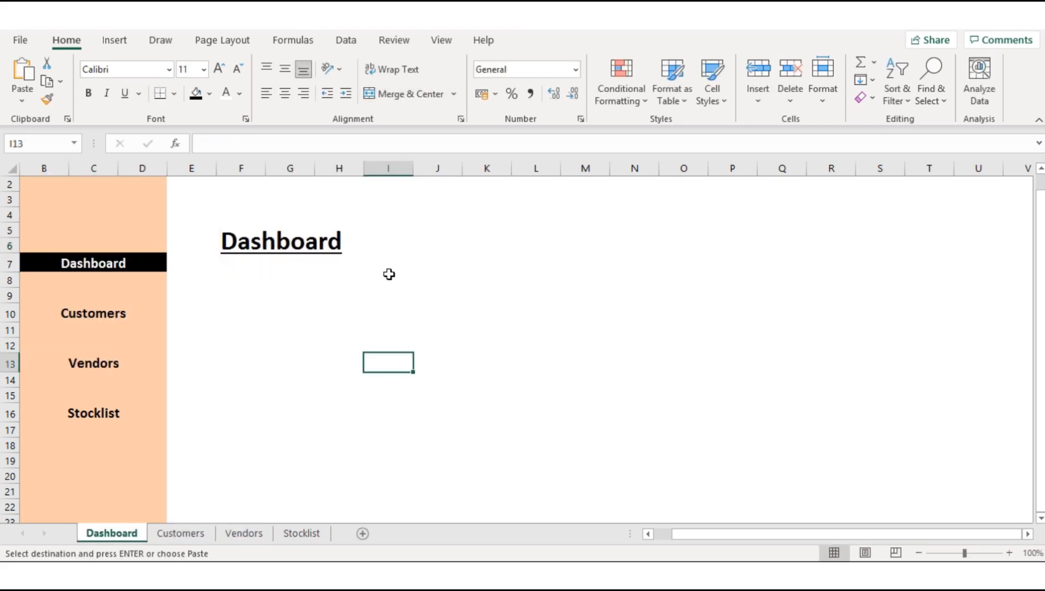
left_click(329, 244)
key("ctrl+c")
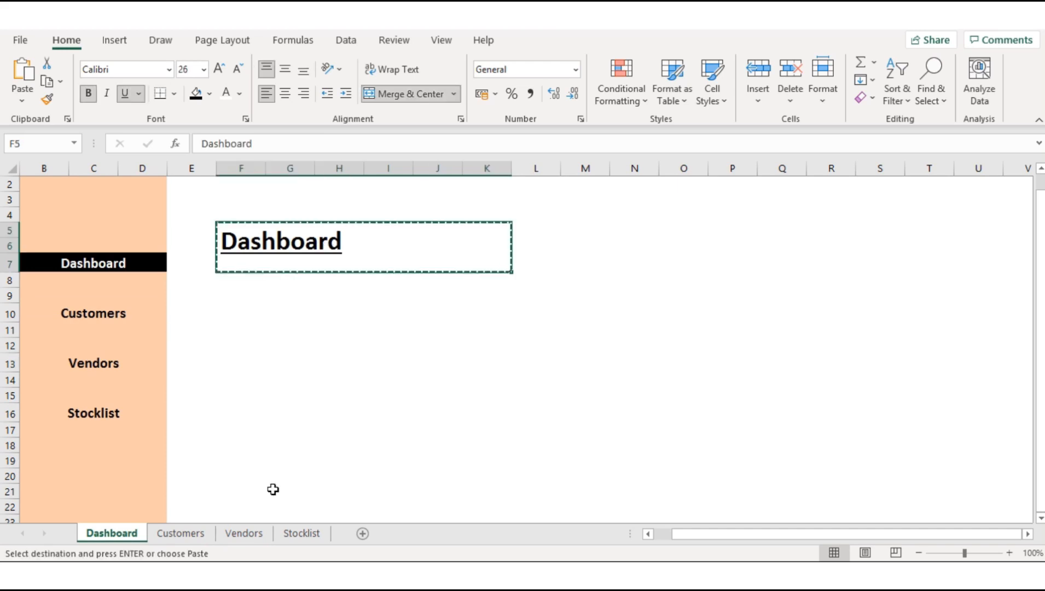
left_click(244, 534)
left_click(263, 234)
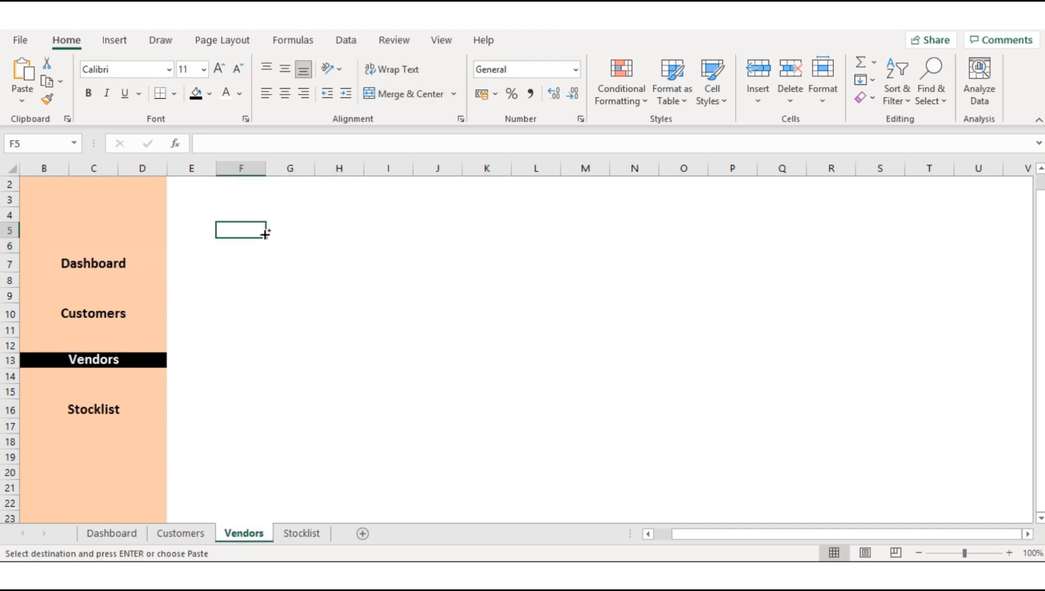
key("ctrl+v")
key("Escape")
Step: Replace the pasted title text on the Vendors sheet with Vendors
double_click(350, 243)
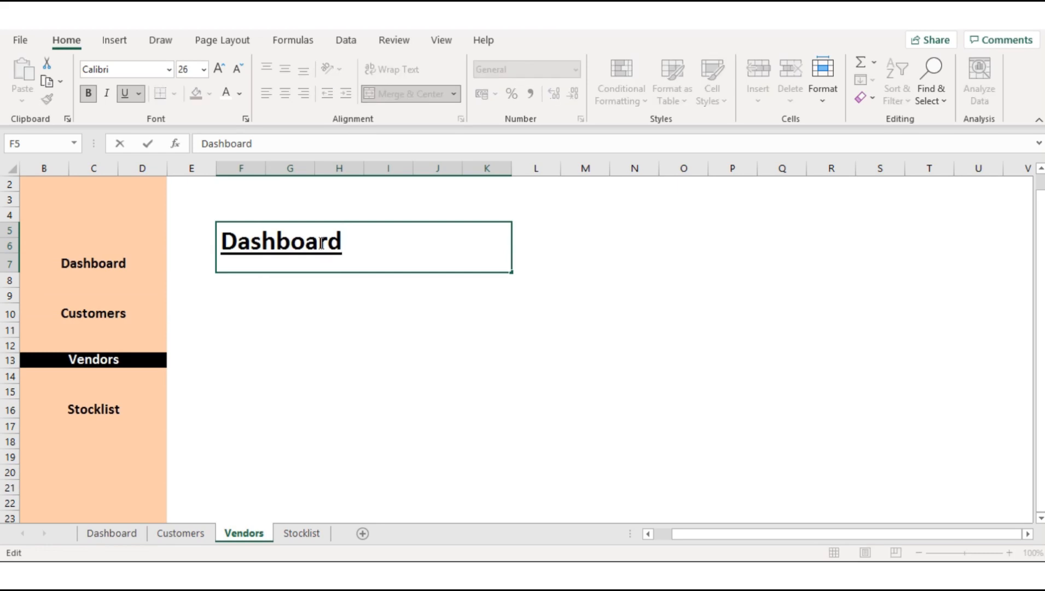
left_click_drag(343, 242, 221, 243)
type("Vendors")
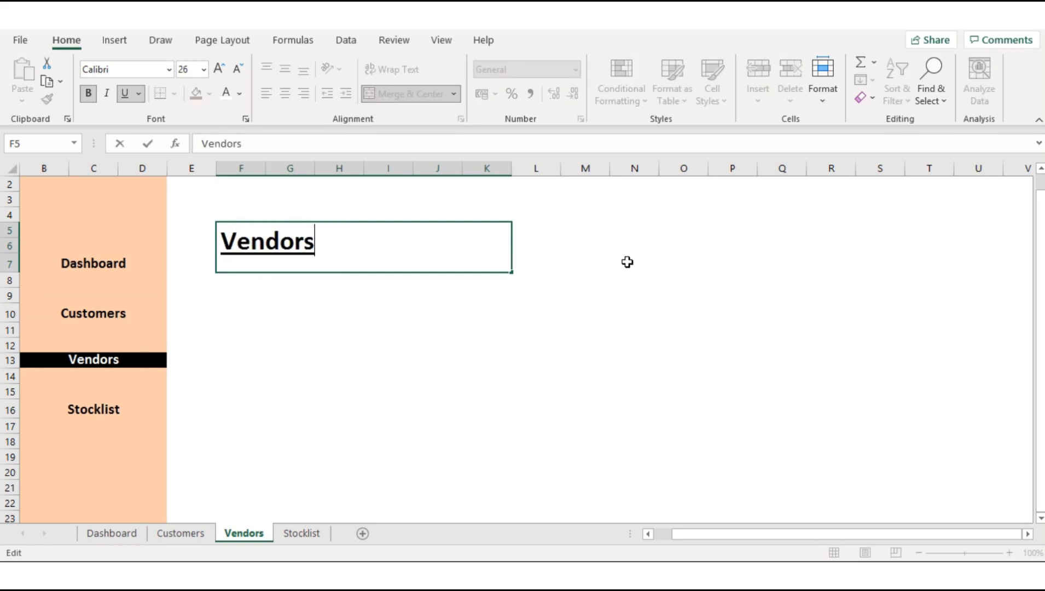
left_click(628, 262)
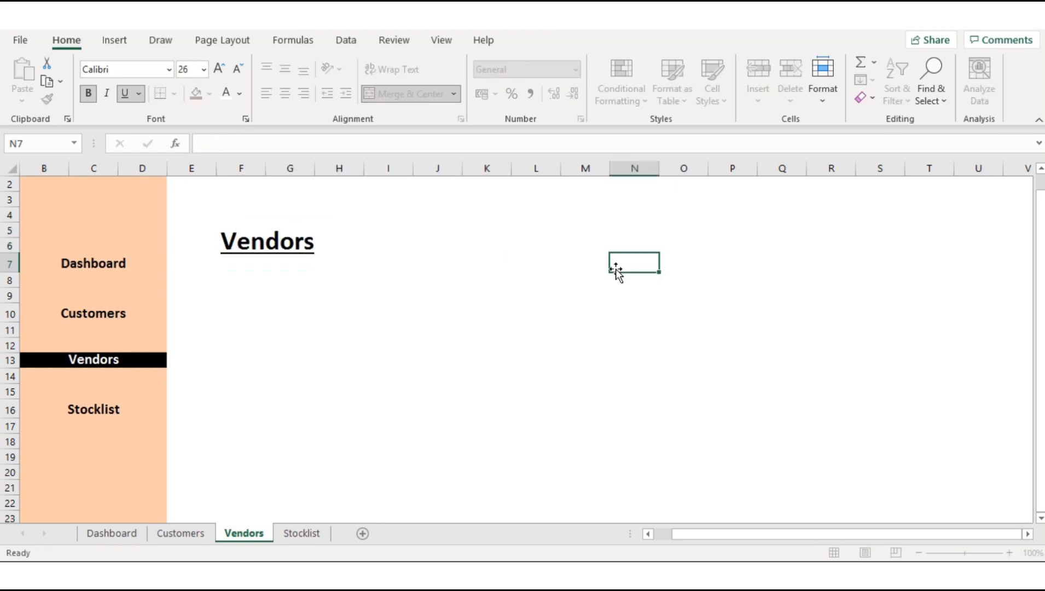
Step: Copy the formatted Dashboard title from the Dashboard sheet into cell F5 of the Stocklist sheet
left_click(123, 534)
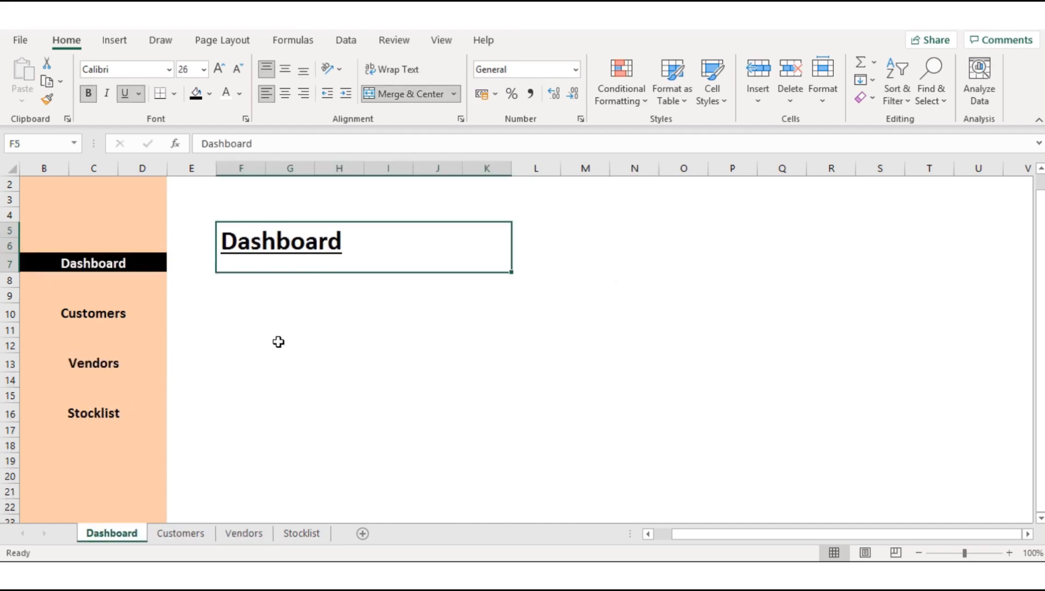
key("ctrl+c")
left_click(301, 533)
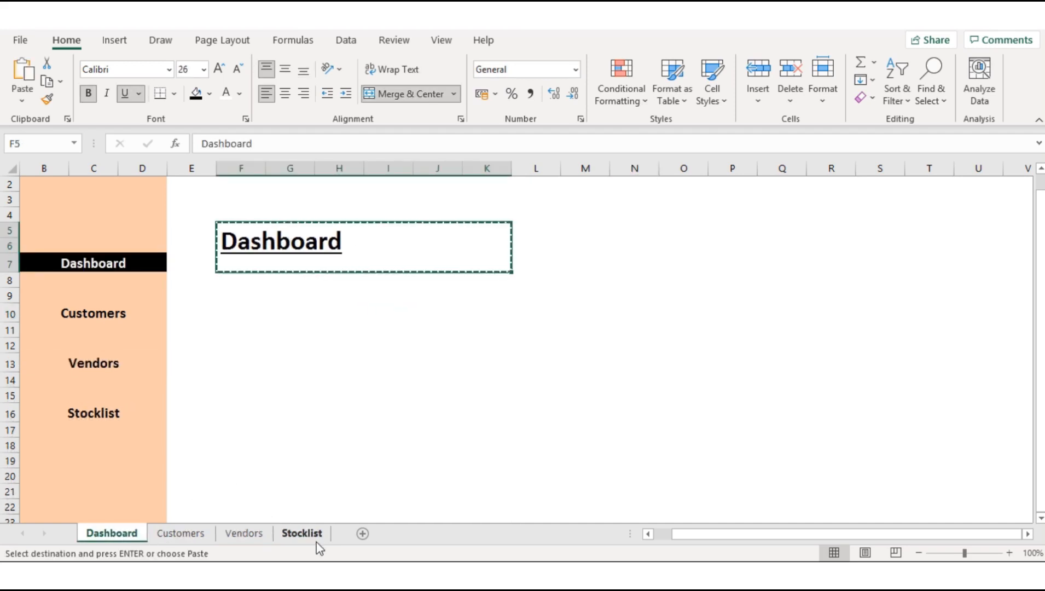
left_click(241, 235)
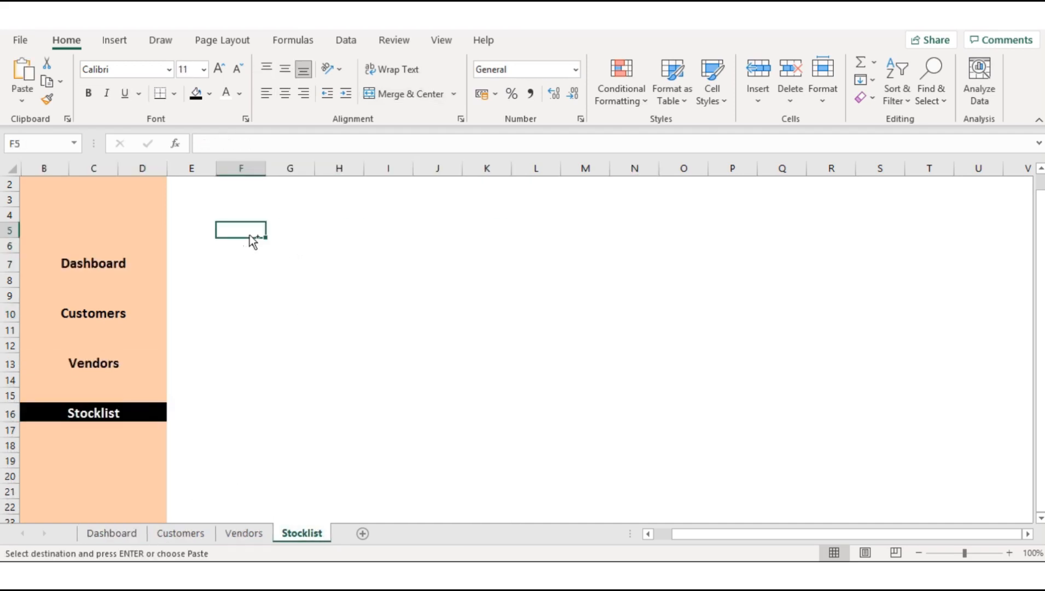
key("ctrl+v")
Step: Replace the pasted title text on the Stocklist sheet with Stocklist
left_click(357, 241)
double_click(357, 241)
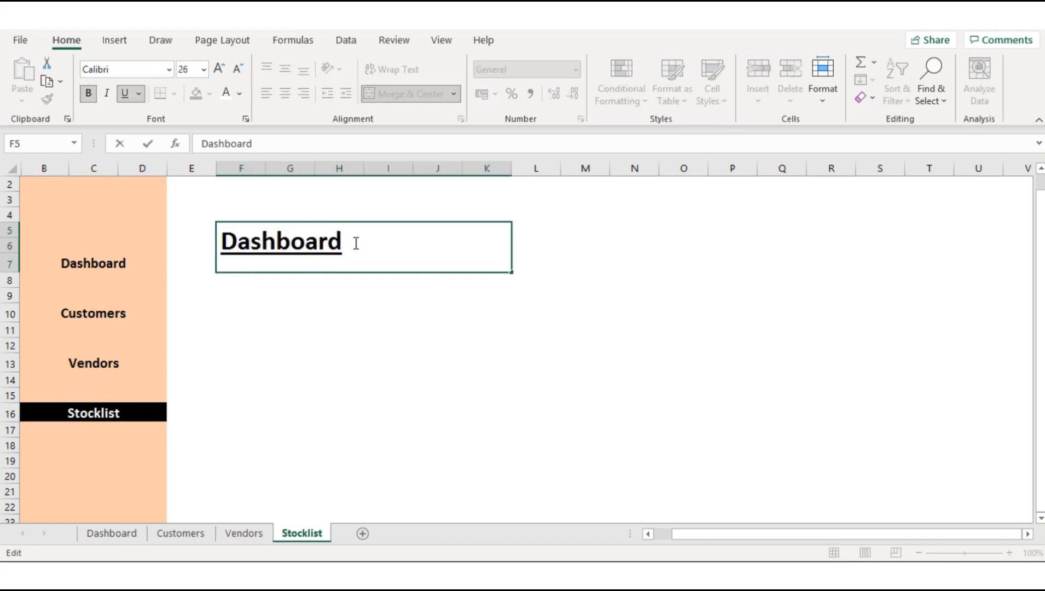
left_click_drag(357, 241, 219, 246)
type("Stocl")
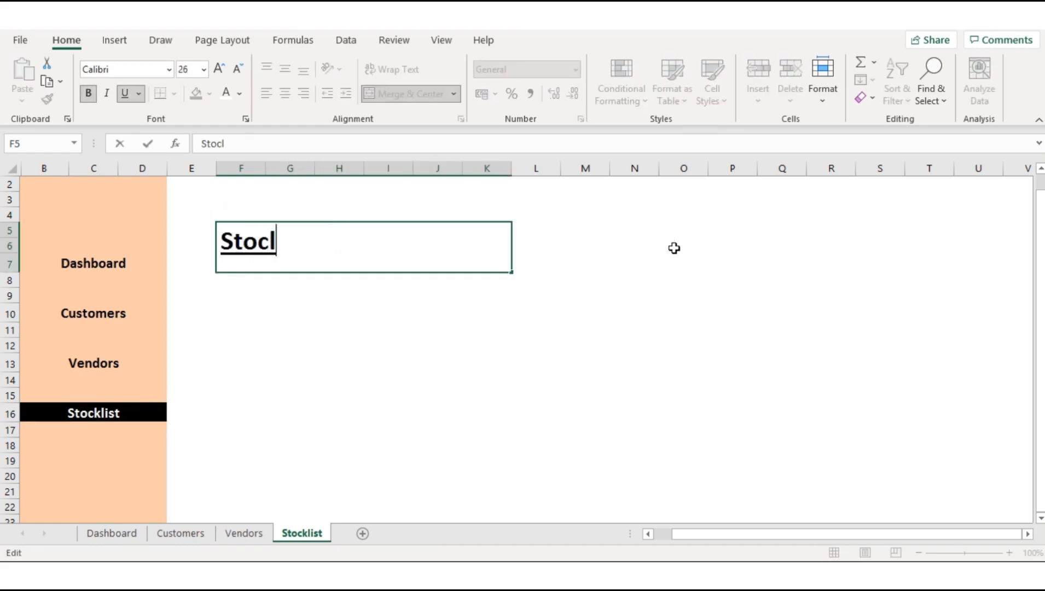
key("BackSpace")
type("klist")
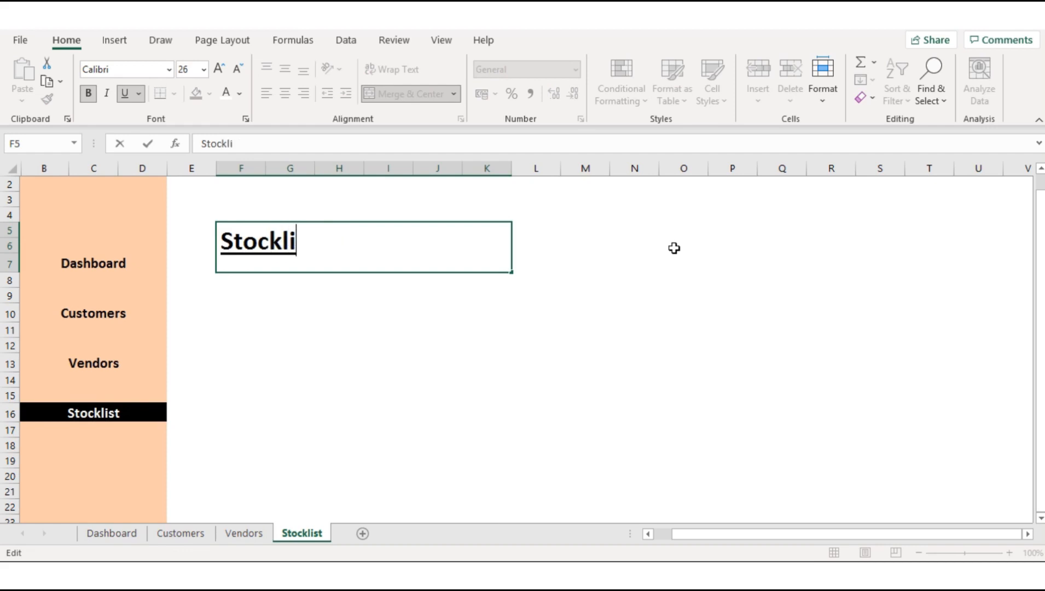
left_click(569, 265)
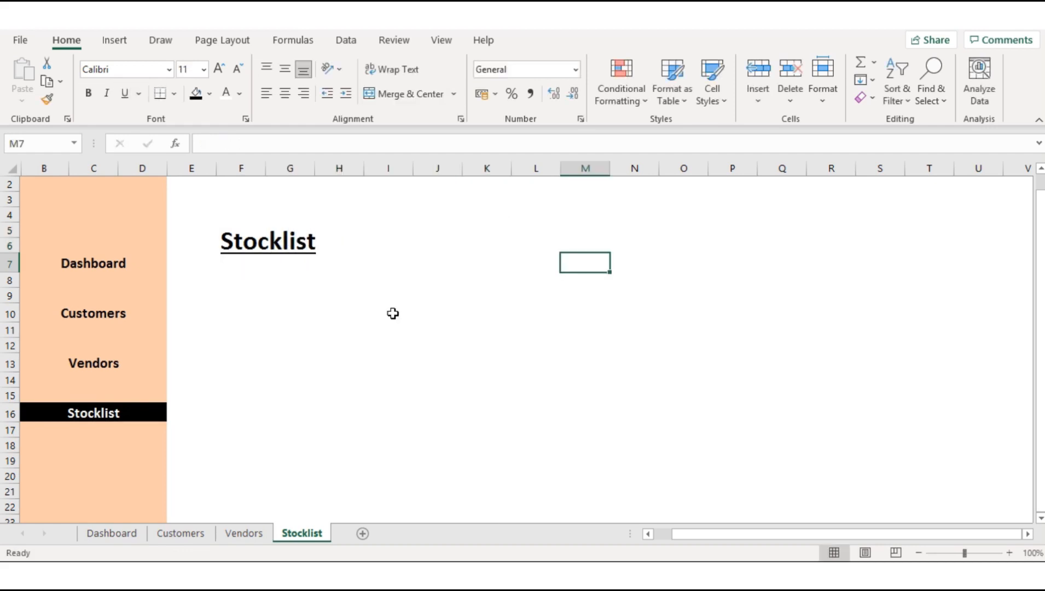
Step: Fill columns E through V of the Dashboard sheet with the lightest tint of the blue theme colour
left_click(112, 534)
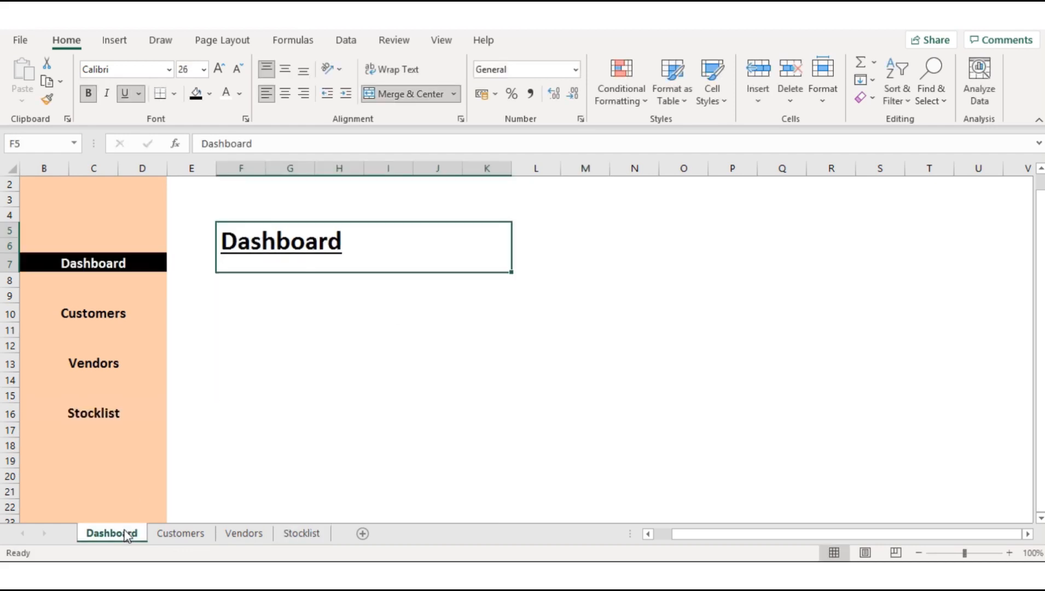
left_click(399, 398)
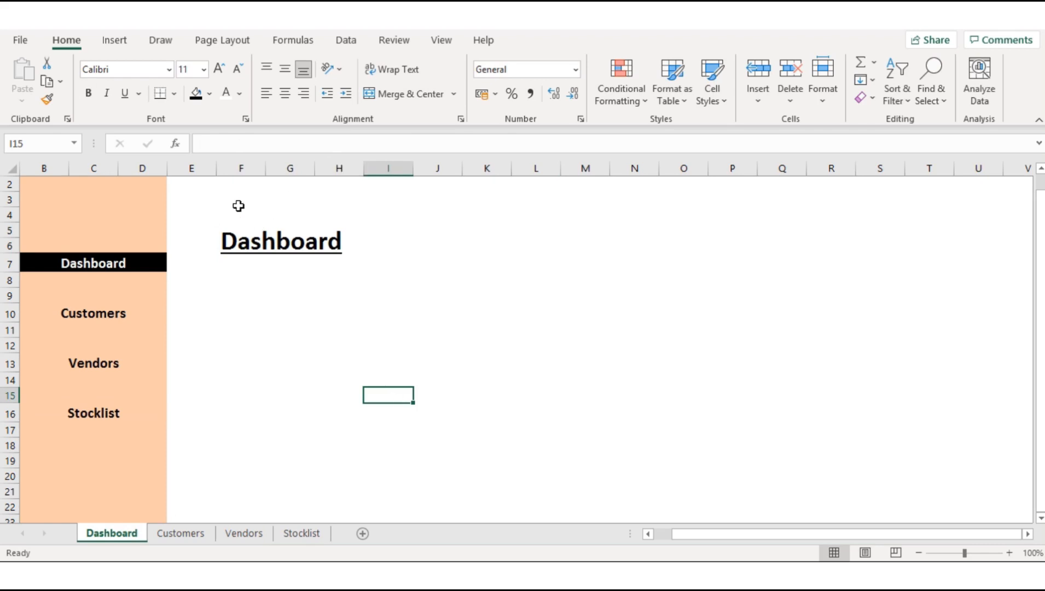
left_click(207, 168)
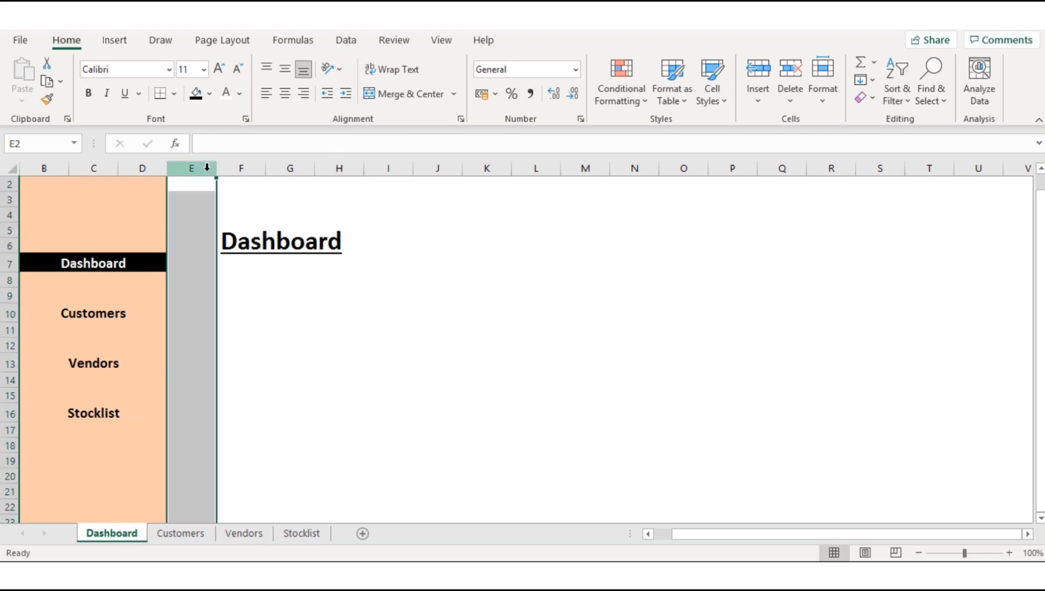
left_click(1017, 168, "shift")
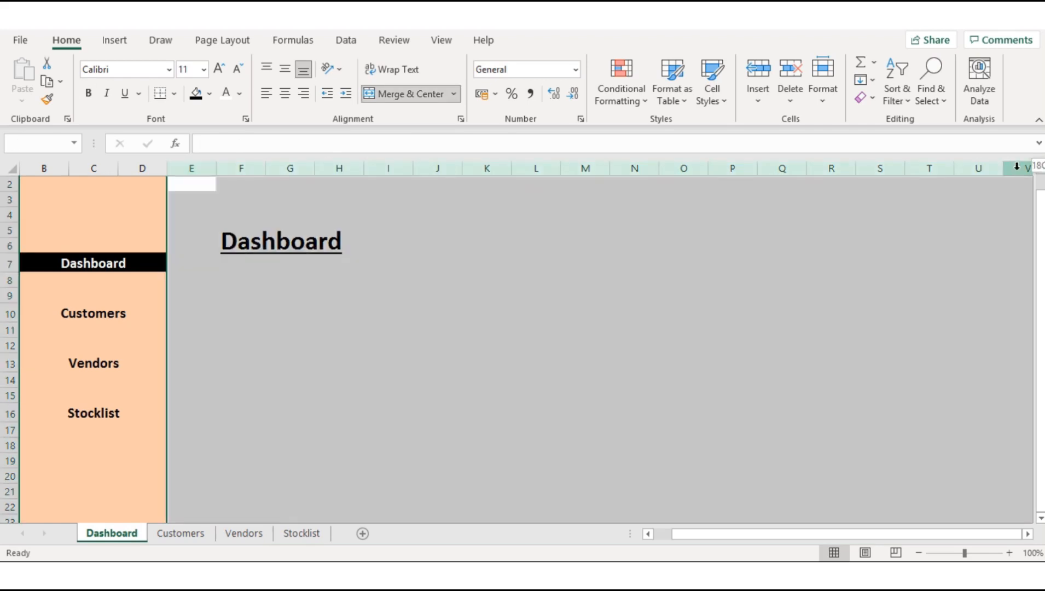
left_click(209, 94)
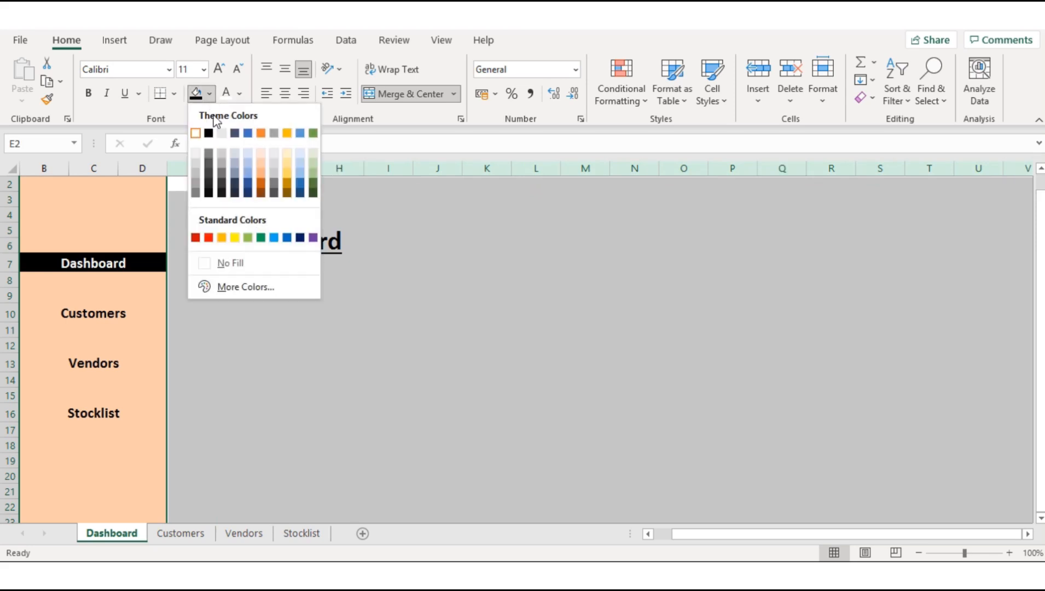
left_click(248, 166)
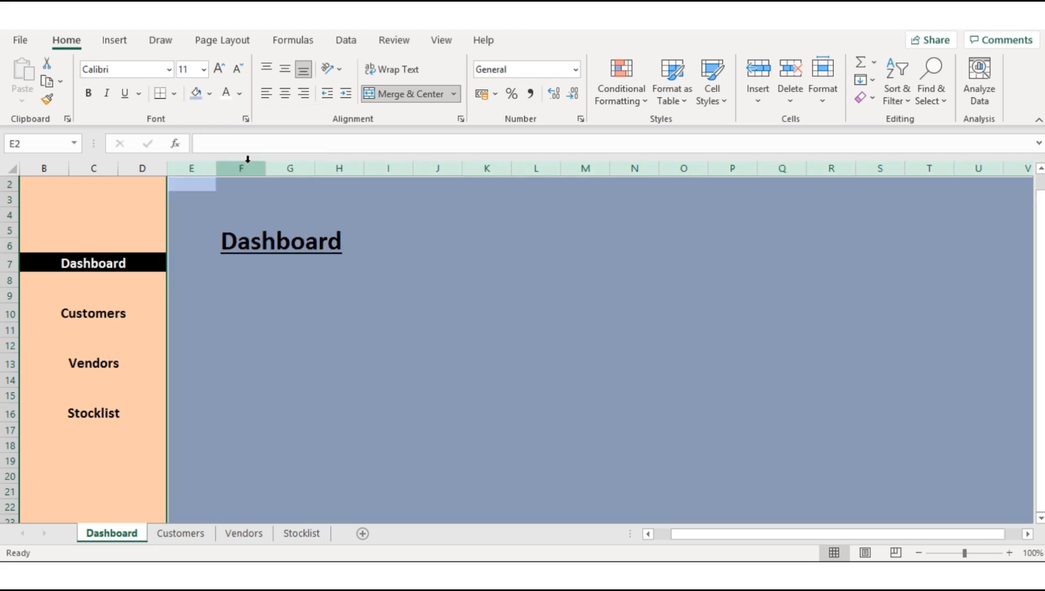
left_click(209, 94)
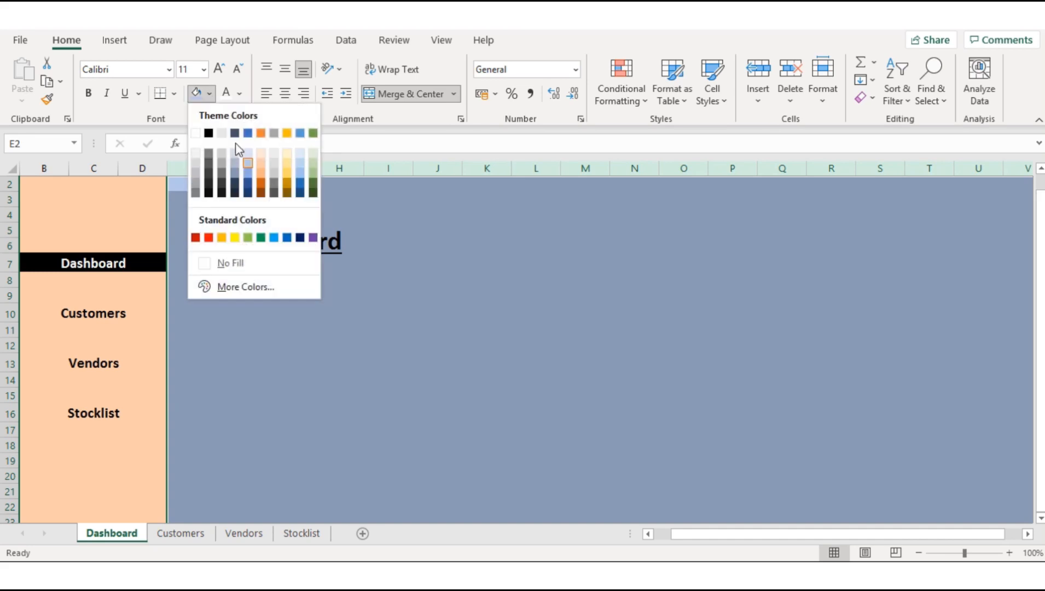
left_click(248, 157)
left_click(396, 230)
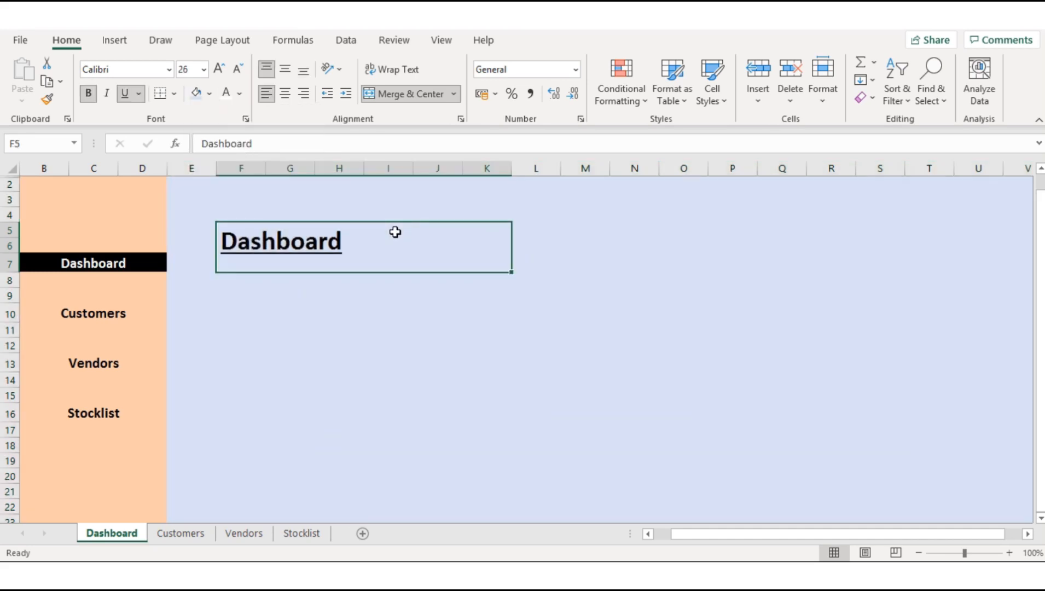
Step: Fill columns E through V of the Customers sheet with the same light blue background
left_click(177, 534)
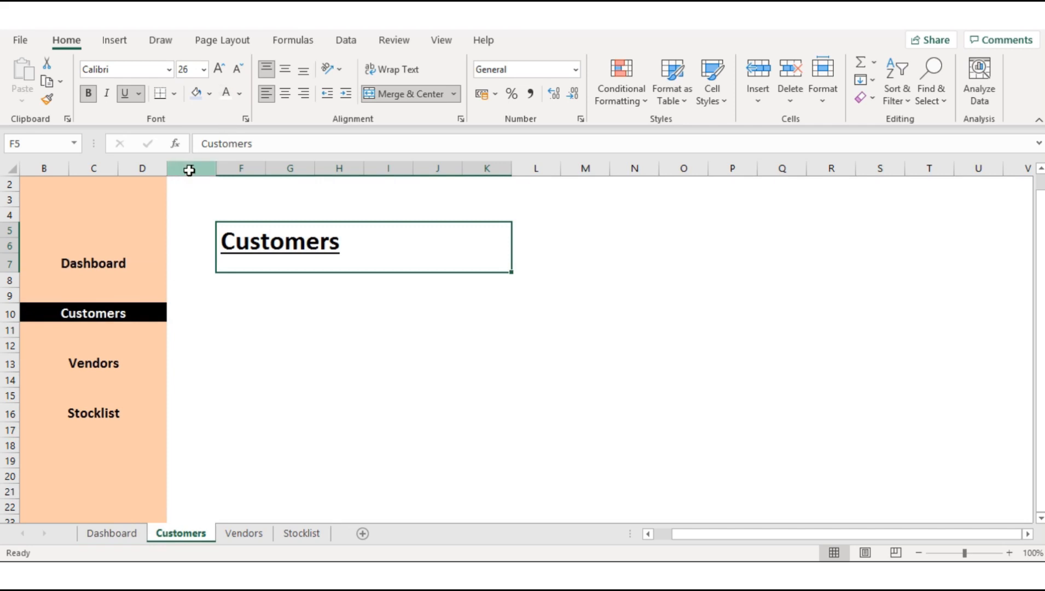
left_click_drag(189, 168, 1020, 164)
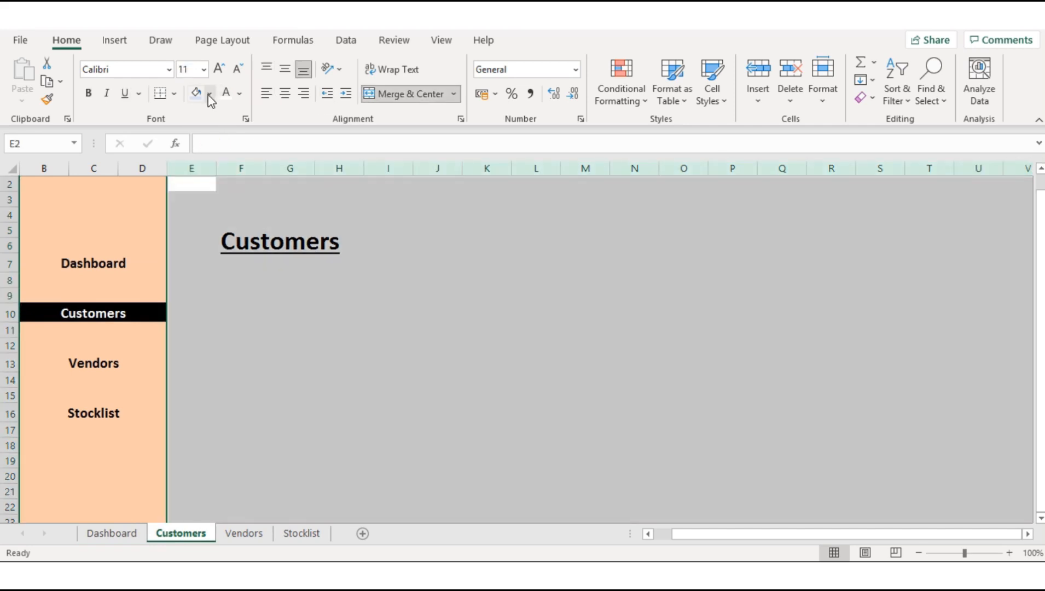
left_click(200, 92)
left_click(409, 212)
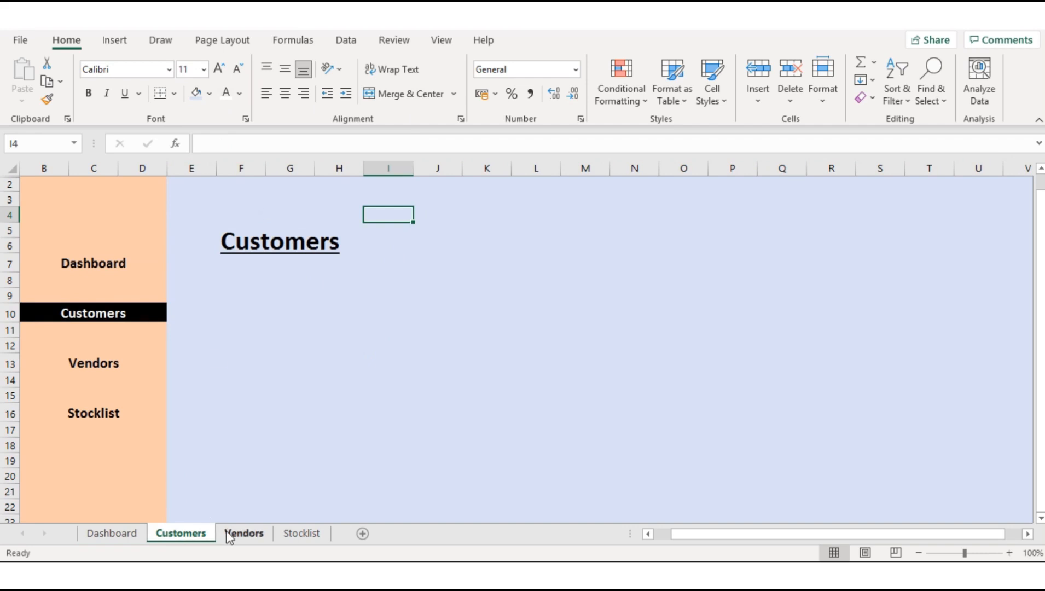
Step: Apply the same light blue fill to columns E through V of the Vendors sheet
left_click(244, 533)
left_click(193, 167)
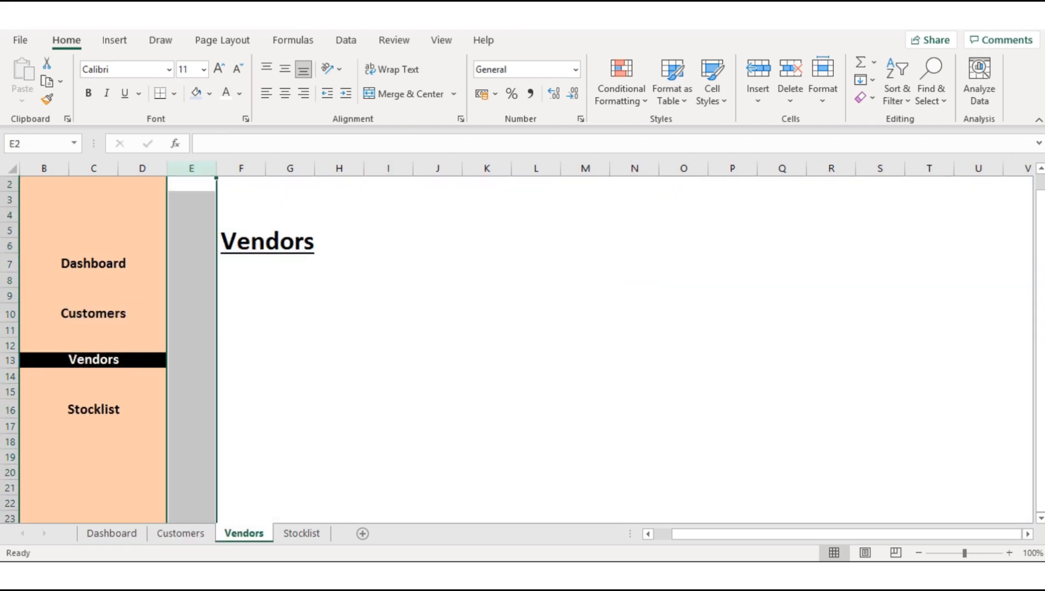
left_click(1027, 168, "shift")
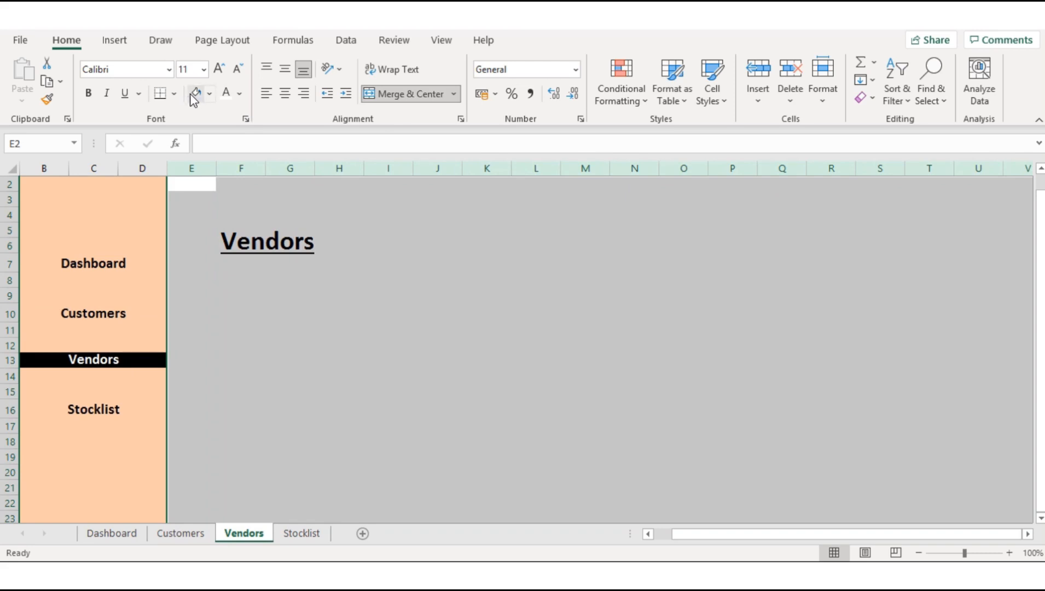
left_click(192, 94)
left_click(323, 393)
Step: Apply the same light blue fill to columns E through V of the Stocklist sheet
left_click(298, 533)
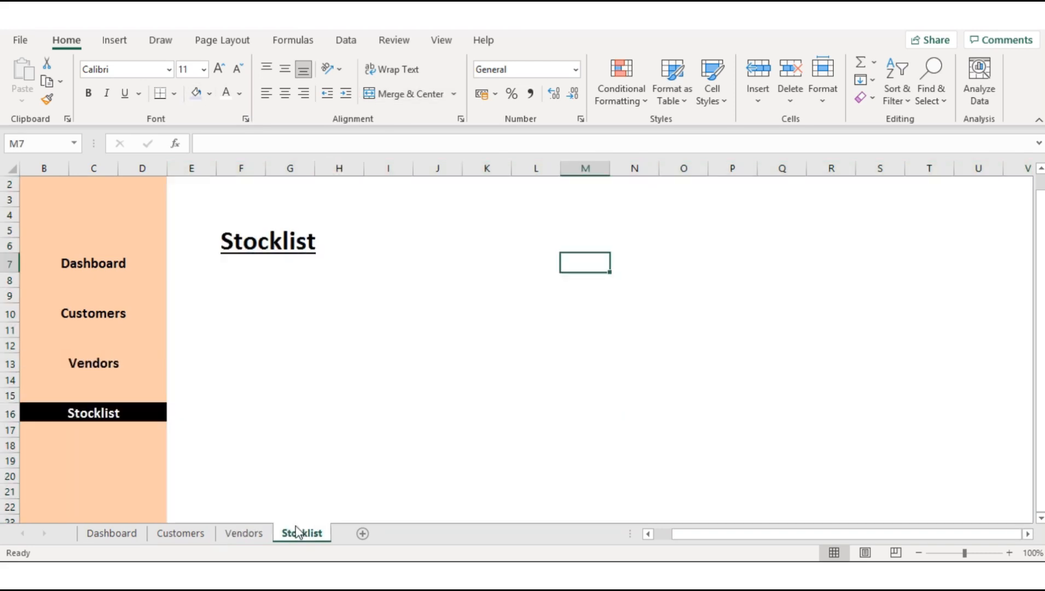
left_click(190, 163)
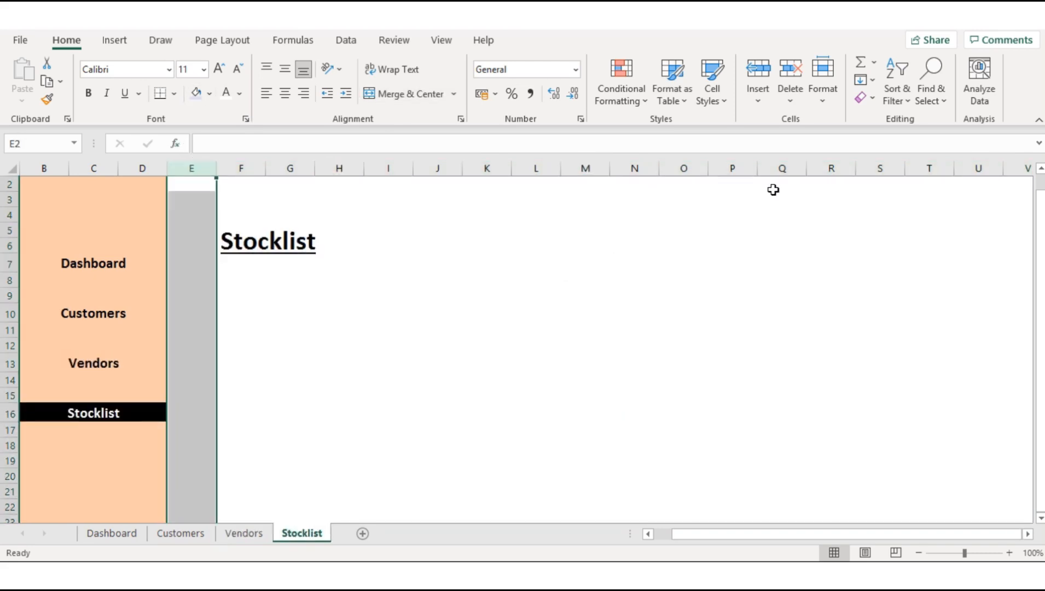
left_click(1022, 167, "shift")
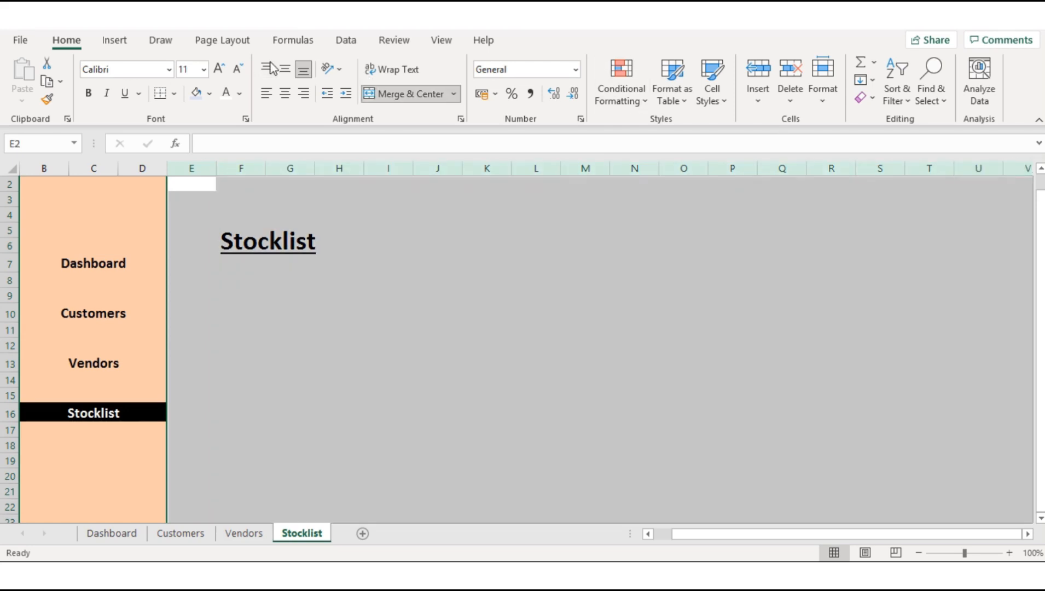
left_click(195, 94)
left_click(356, 284)
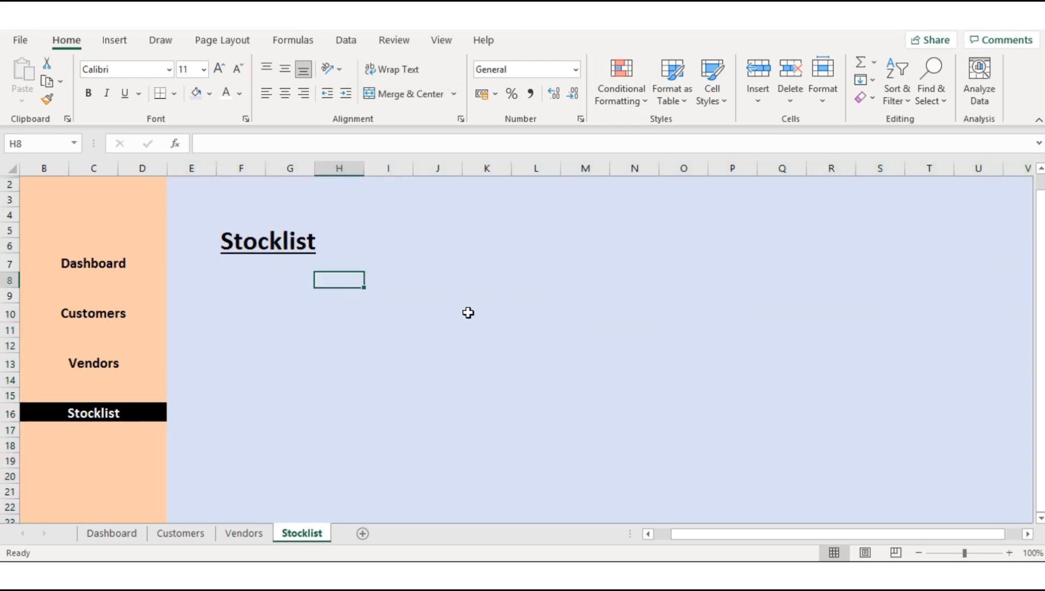
Step: On the Dashboard sheet, hyperlink the Customers sidebar label in B10 to cell A1 of the Customers sheet
left_click(138, 536)
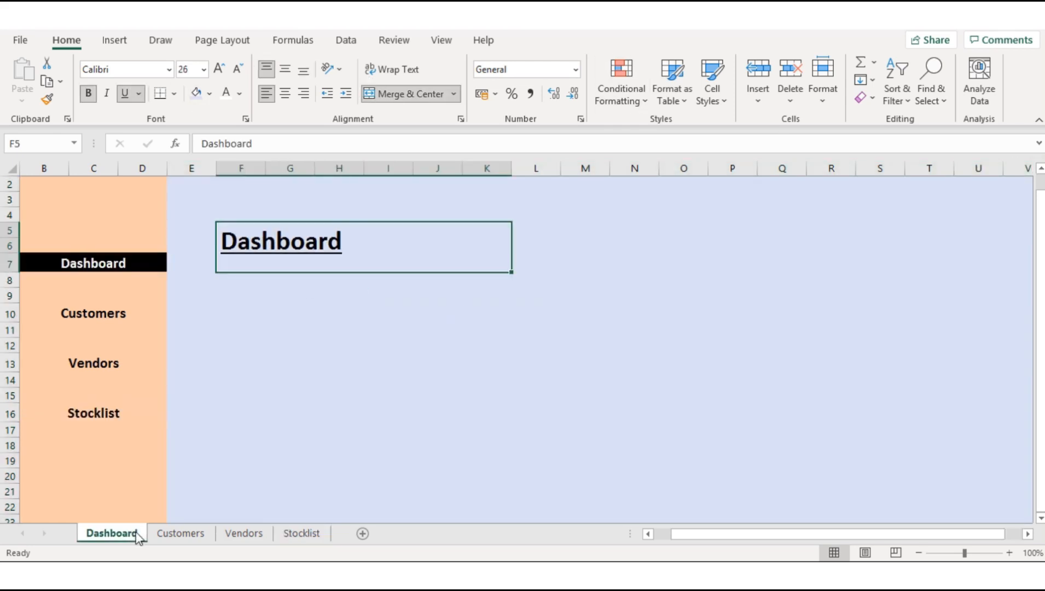
left_click(355, 316)
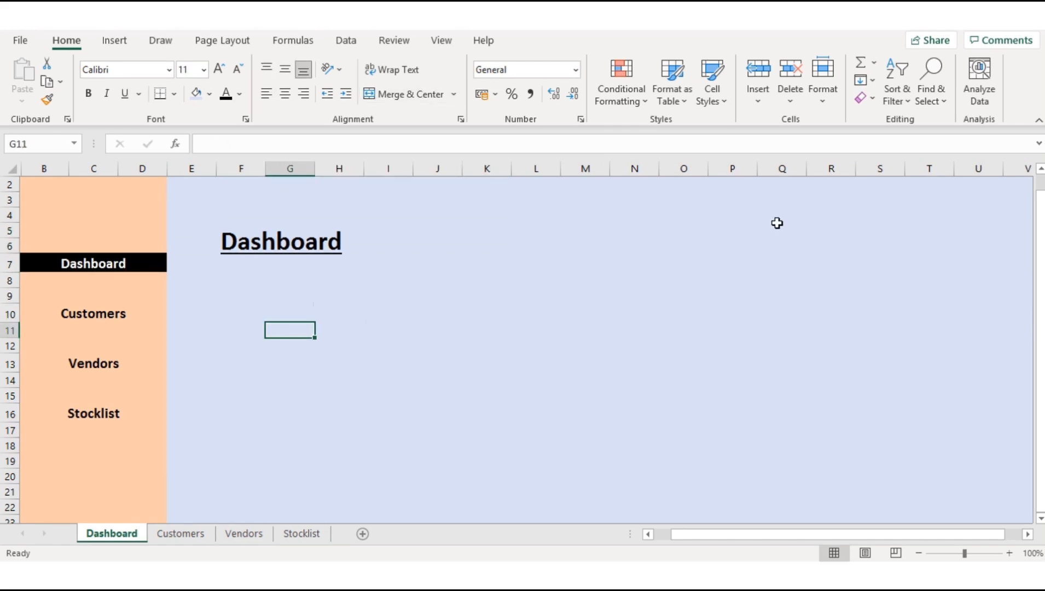
left_click(88, 316)
right_click(87, 317)
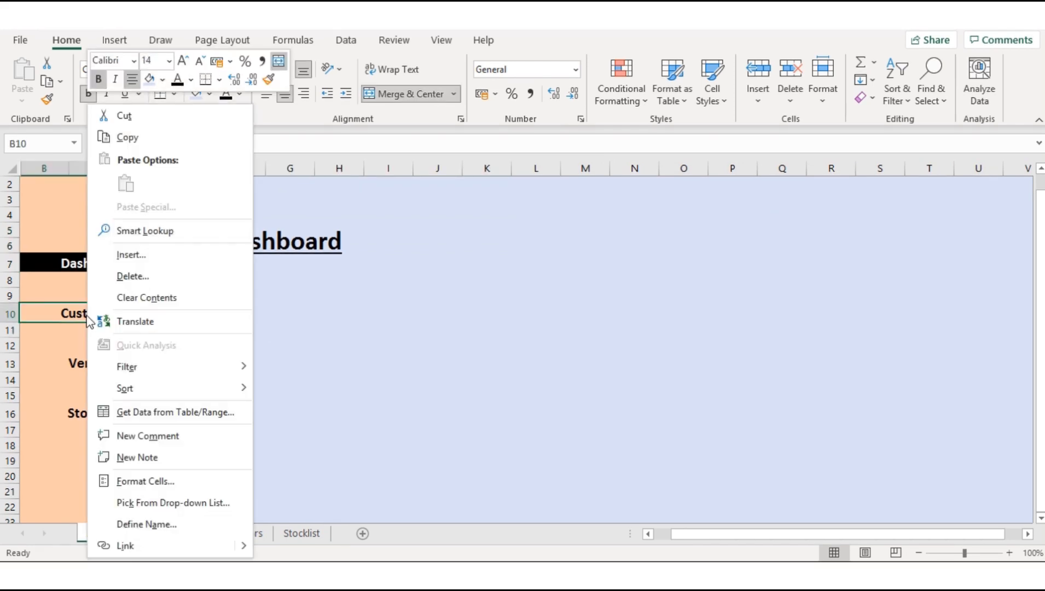
left_click(139, 544)
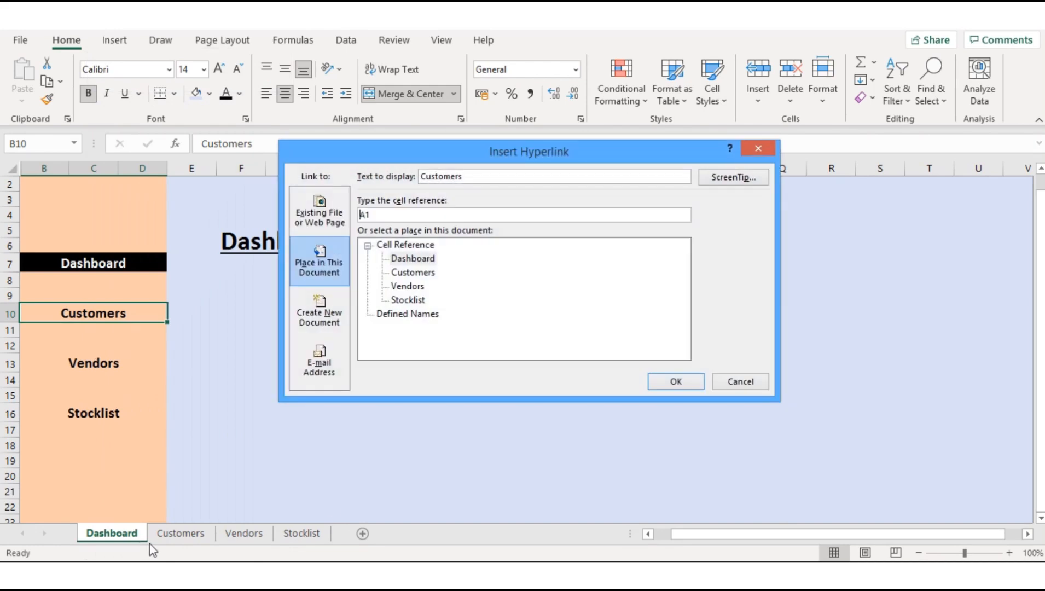
left_click(669, 381)
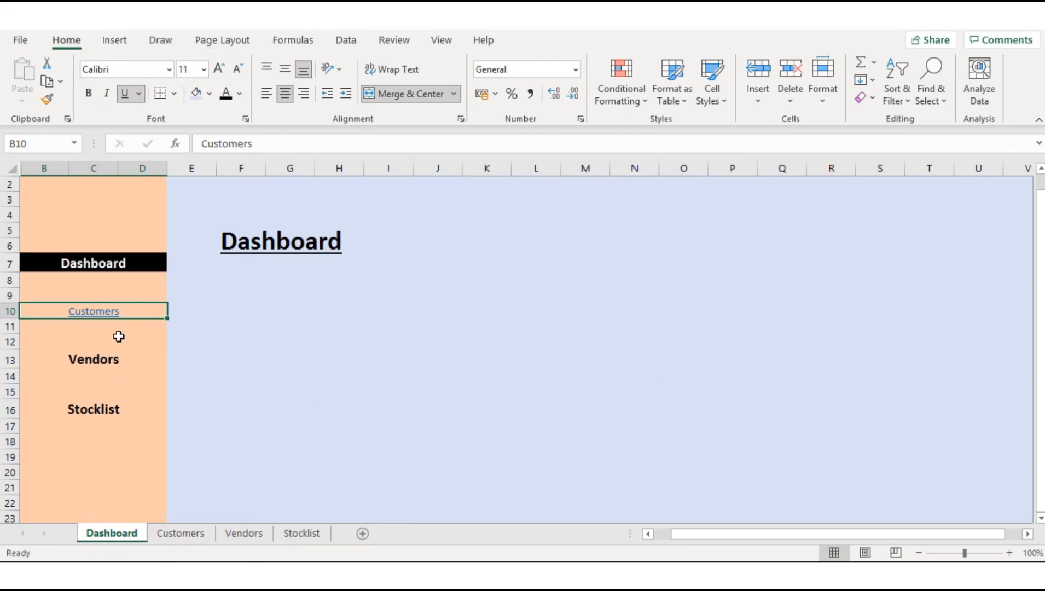
Step: Format the linked Customers label in B10 as black, bold, size 16 text without an underline
left_click(225, 96)
left_click(126, 94)
left_click(222, 71)
left_click(221, 70)
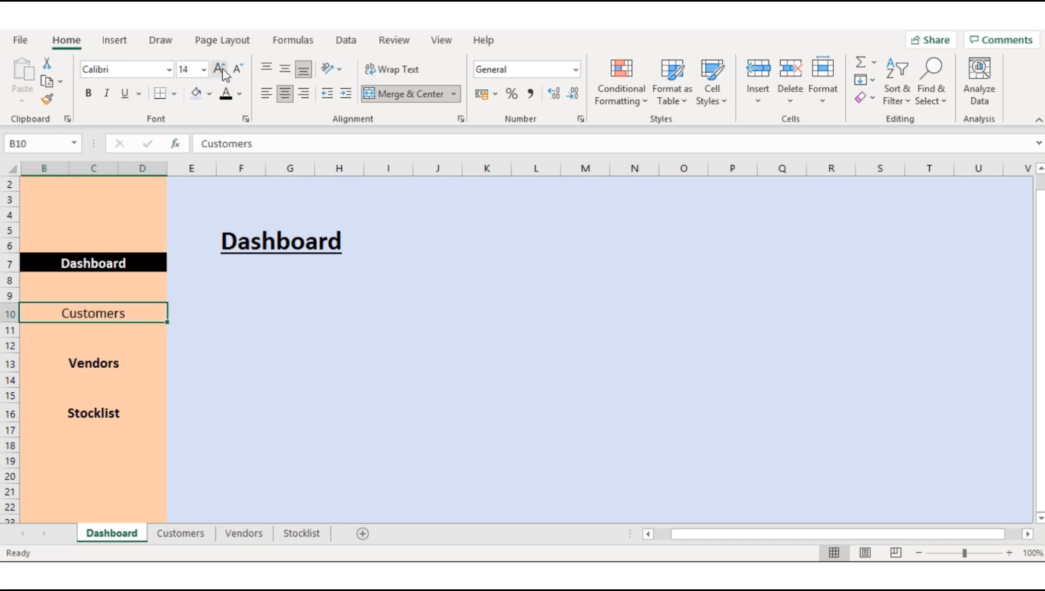
left_click(222, 70)
left_click(88, 94)
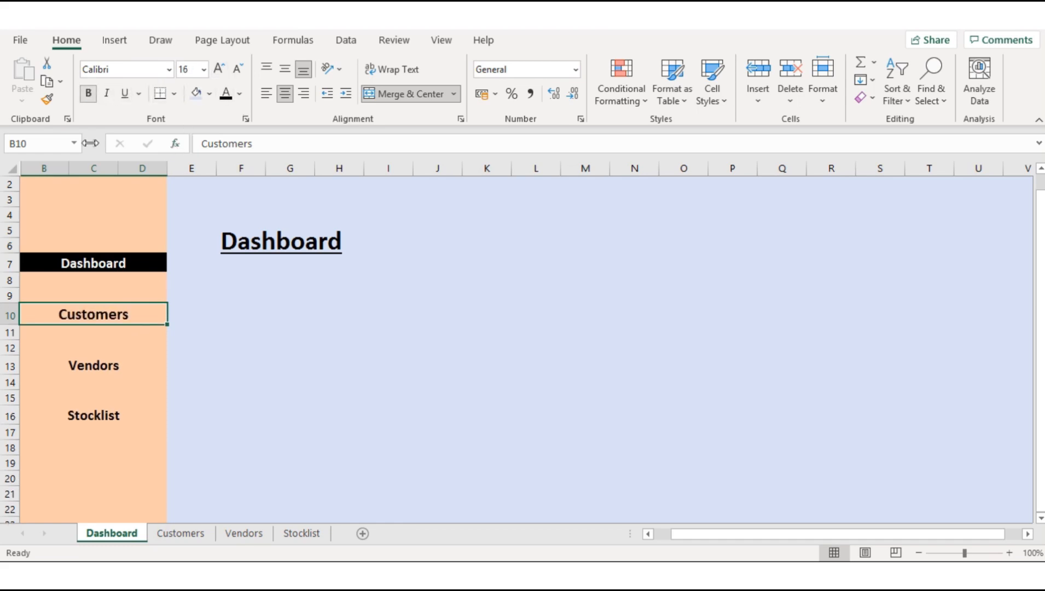
Step: Hyperlink the Vendors sidebar label in B13 of the Dashboard to cell A1 of the Vendors sheet
left_click(108, 367)
right_click(107, 367)
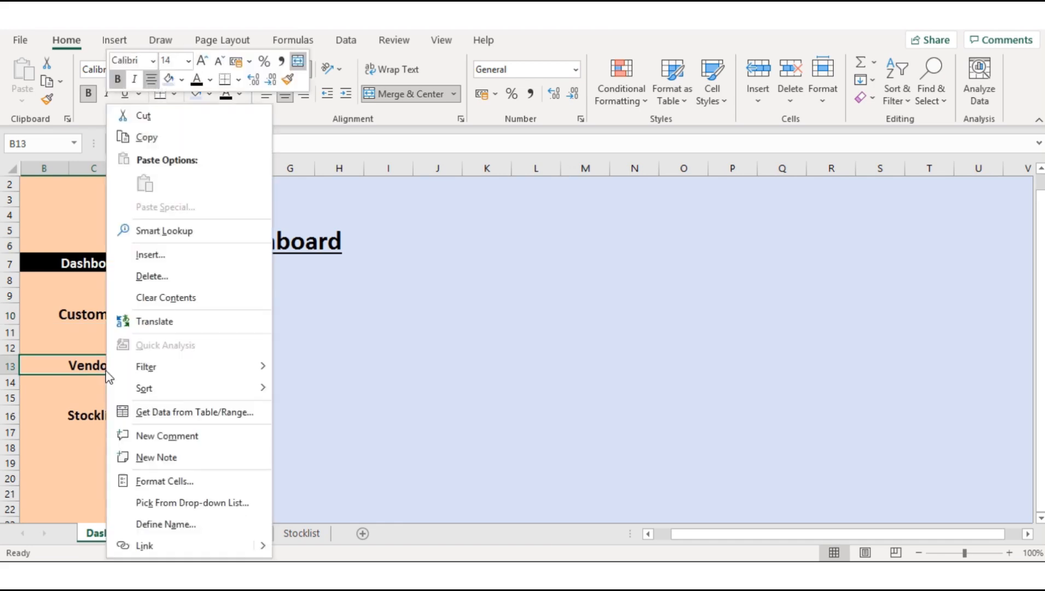
left_click(146, 545)
left_click(416, 289)
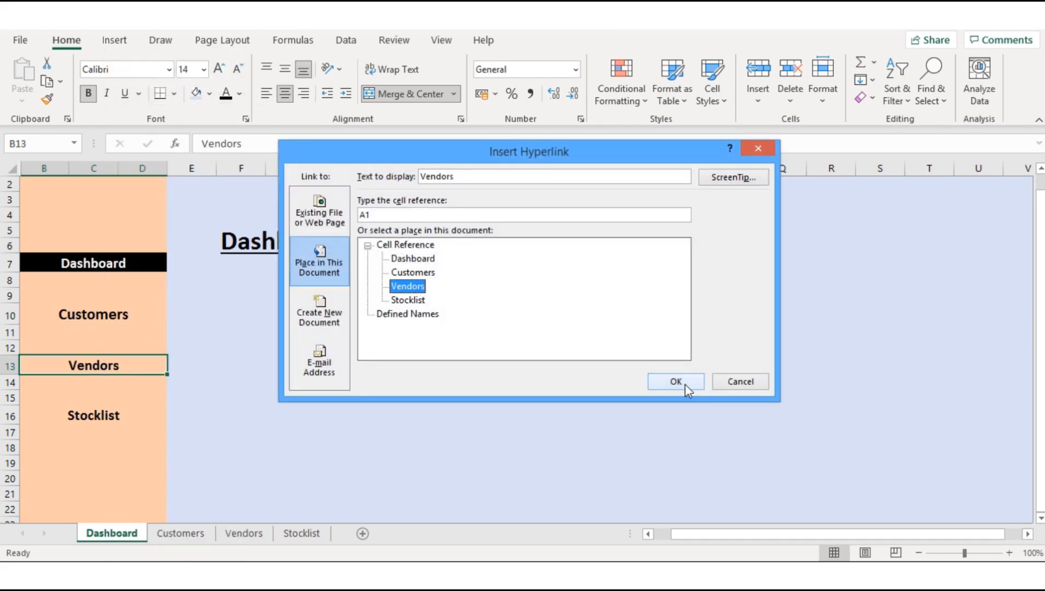
left_click(691, 381)
Step: Hyperlink the Stocklist sidebar label in B16 of the Dashboard to cell A1 of the Stocklist sheet
left_click(106, 419)
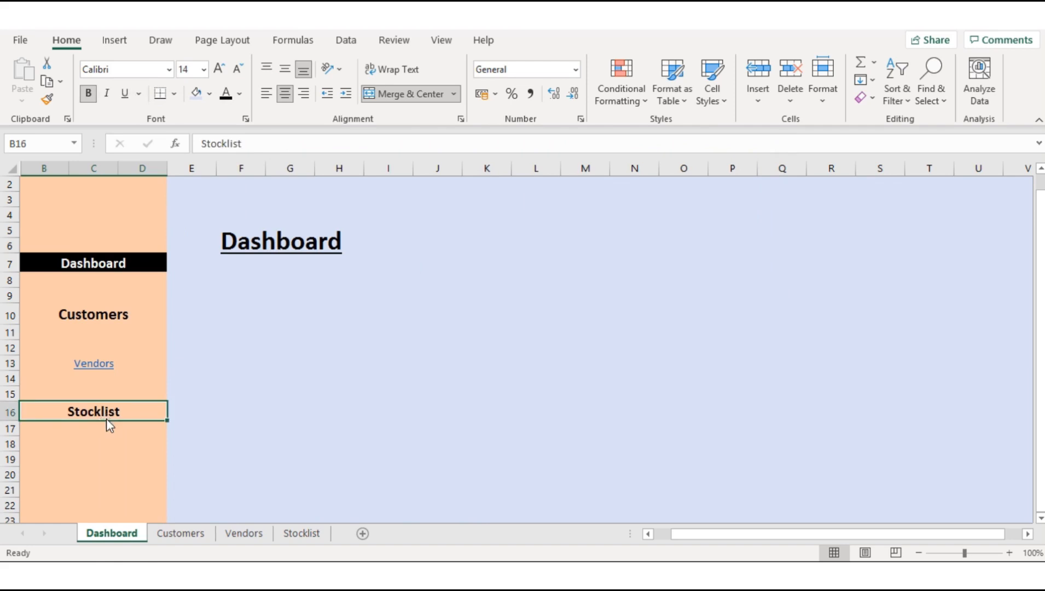
right_click(114, 413)
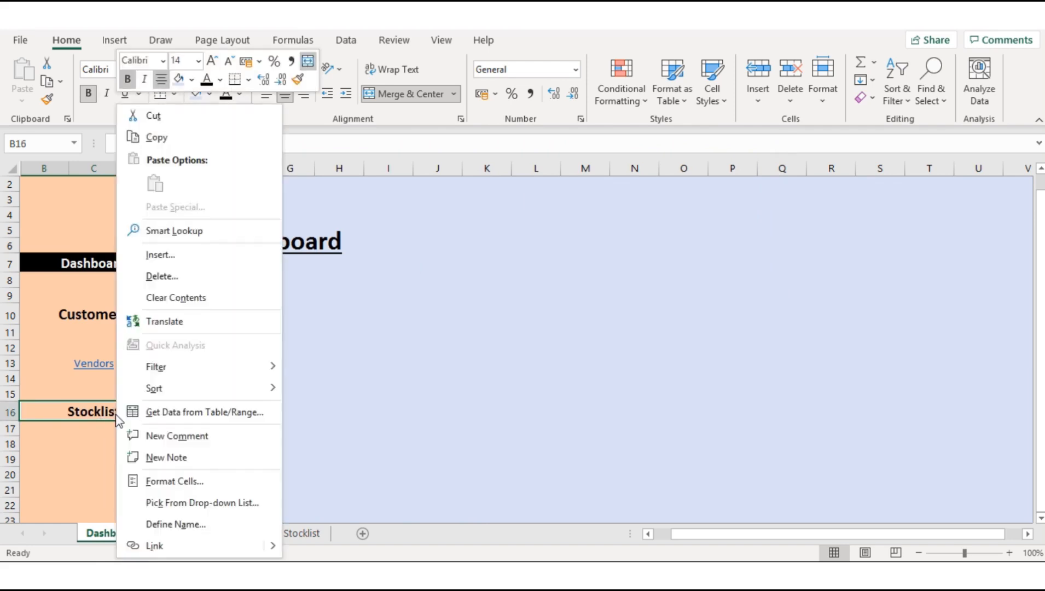
left_click(153, 543)
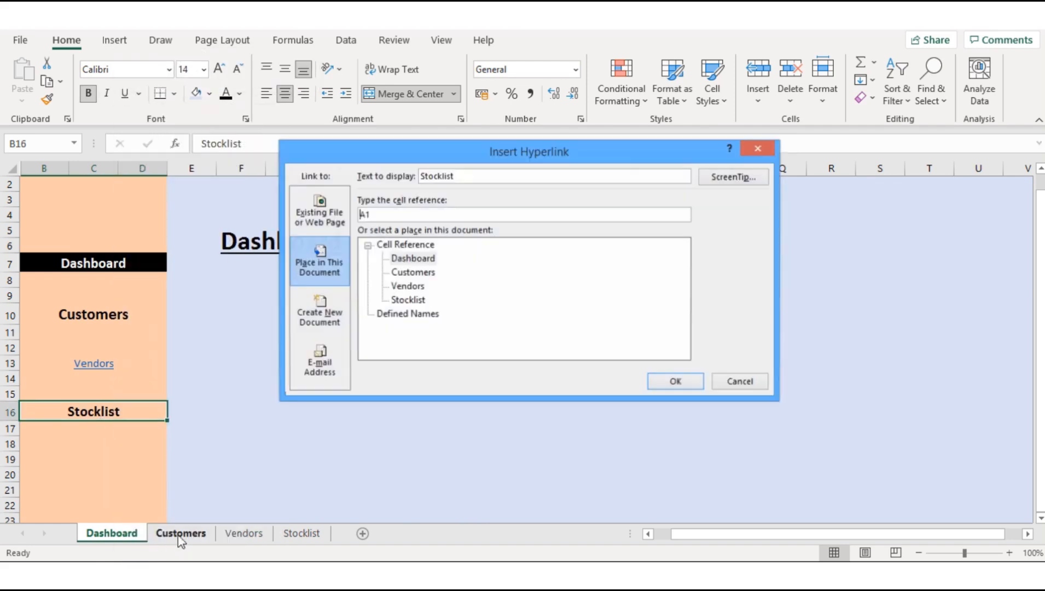
left_click(405, 291)
left_click(406, 299)
left_click(681, 382)
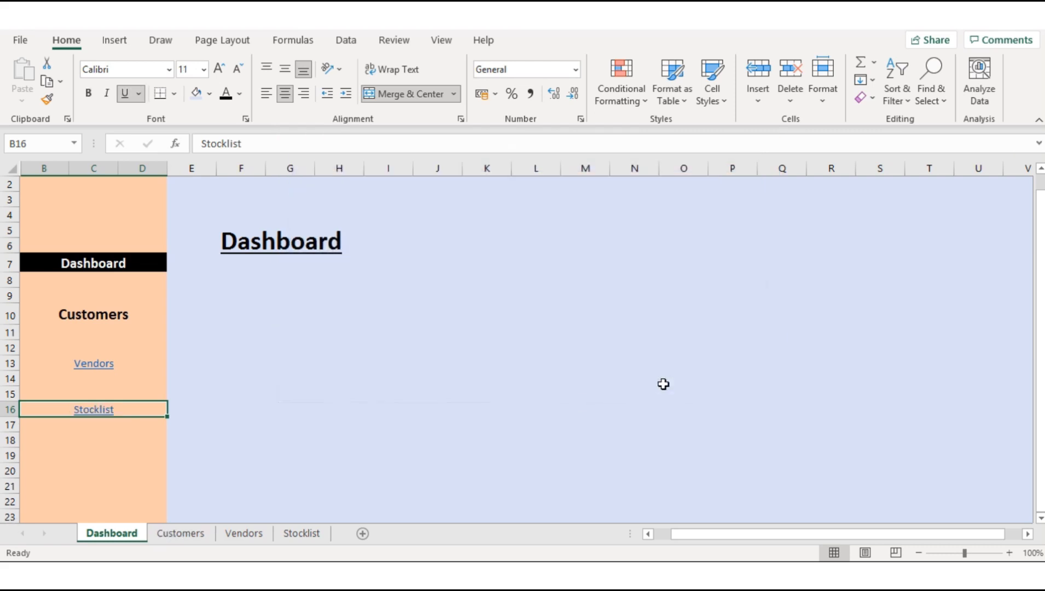
Step: Copy the formatting of the Customers label in B10 onto the Vendors and Stocklist labels with Format Painter
left_click(134, 318)
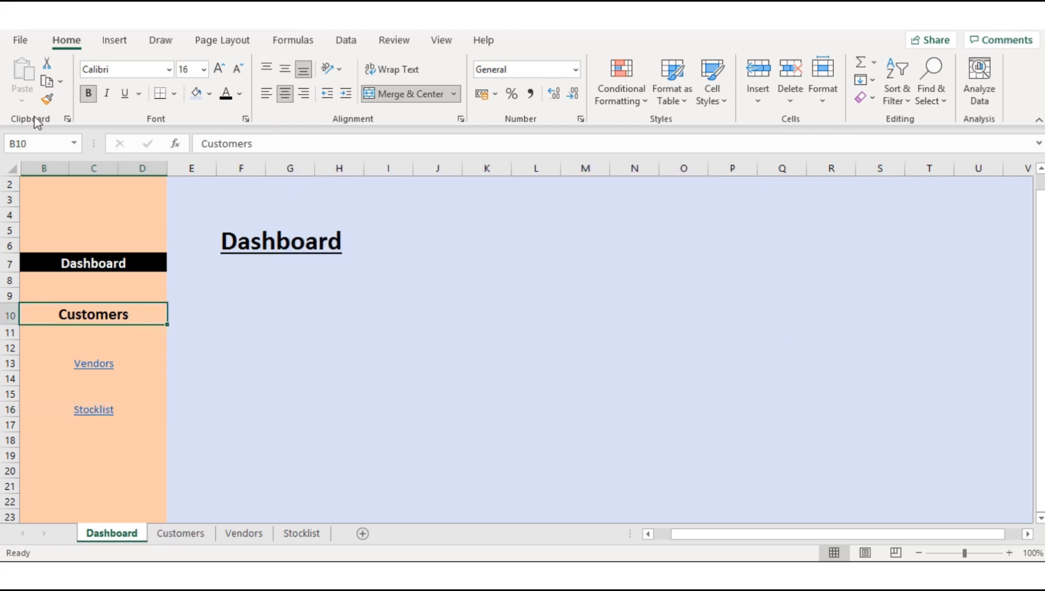
double_click(47, 99)
left_click(133, 364)
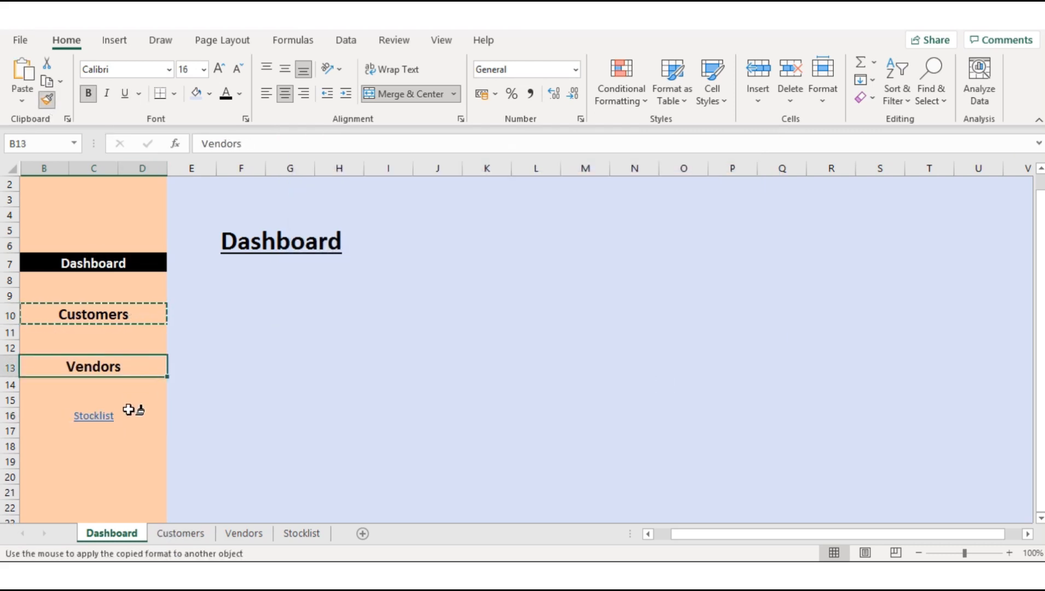
left_click(130, 412)
left_click(48, 100)
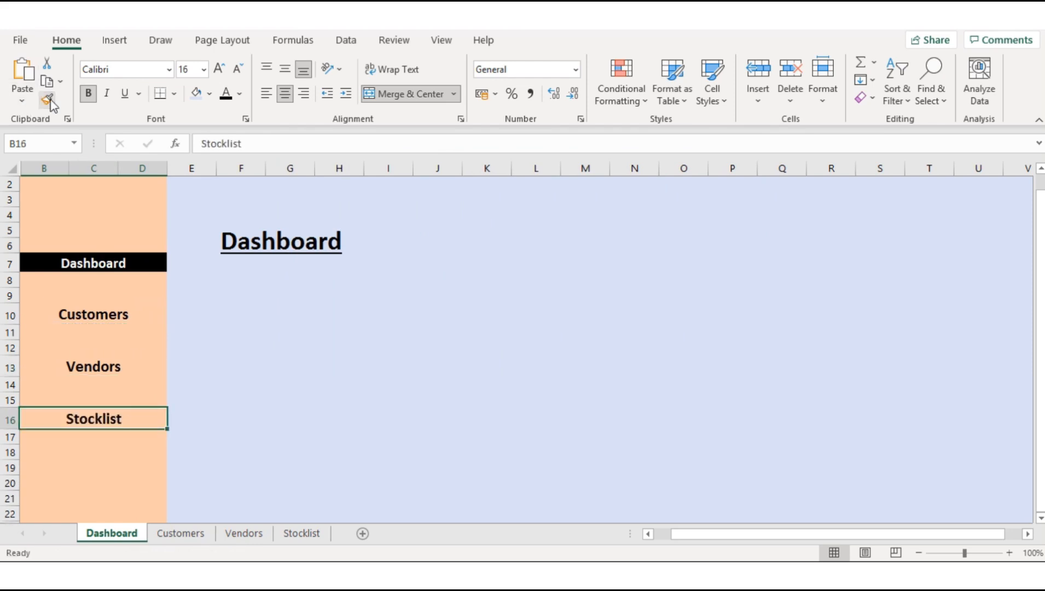
left_click(206, 310)
Step: Test the Customers link in the Dashboard sidebar and select the Vendors label on the Customers sheet
left_click(98, 314)
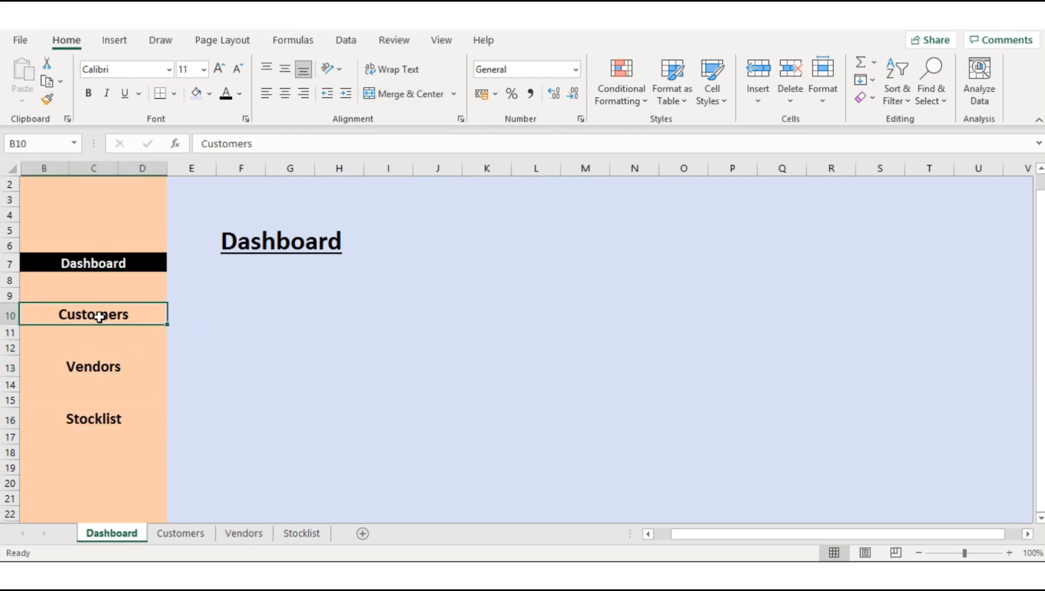
left_click(133, 368)
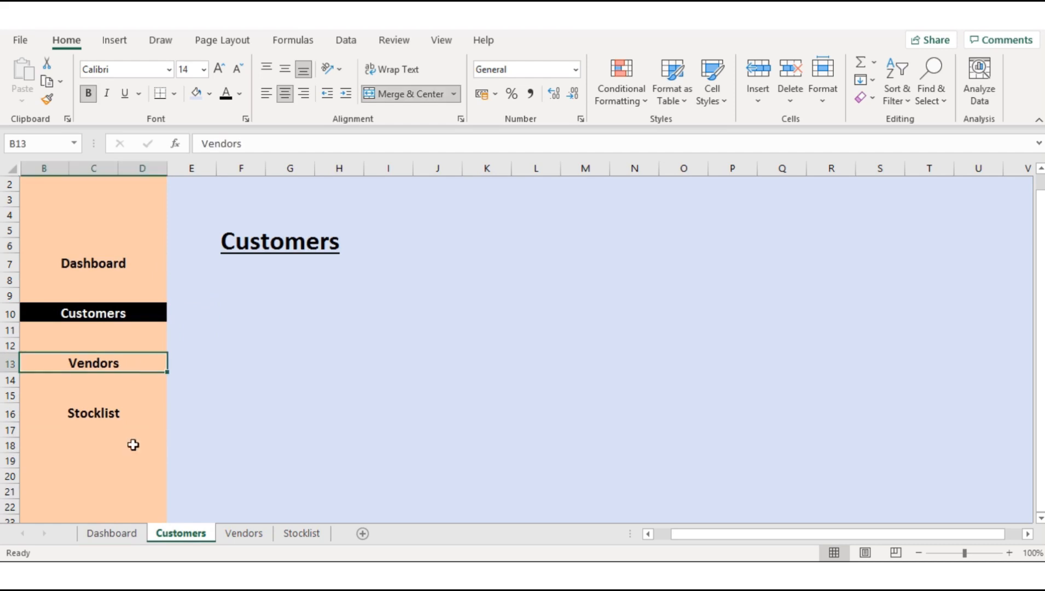
Step: Copy the linked Vendors and Stocklist labels in B13:D16 of the Dashboard onto the same sidebar cells of the Customers sheet
left_click(127, 533)
left_click(143, 372)
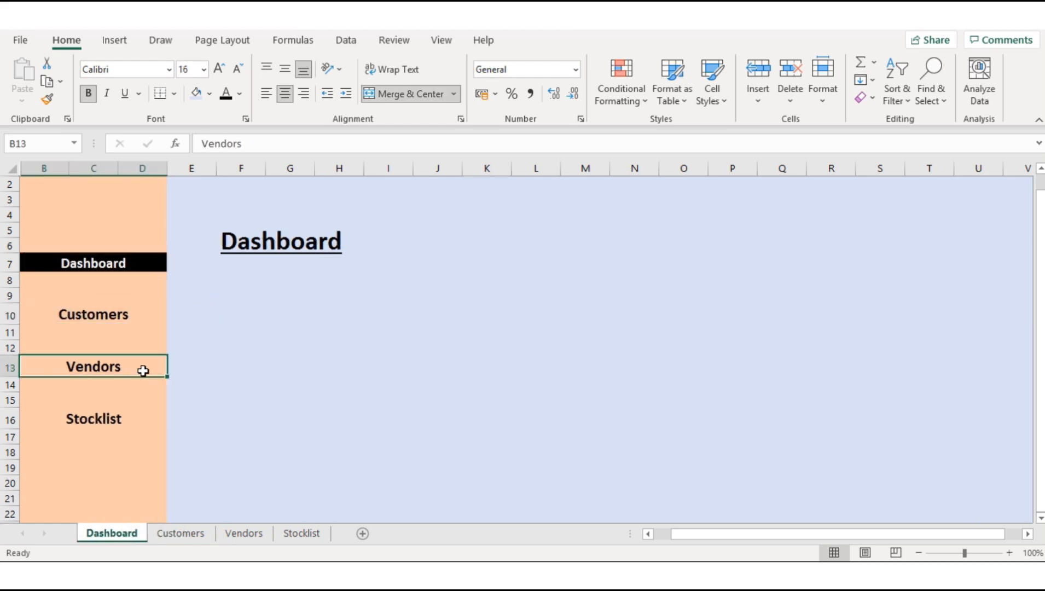
key("shift+Down")
key("shift+Down")
key("shift+Down")
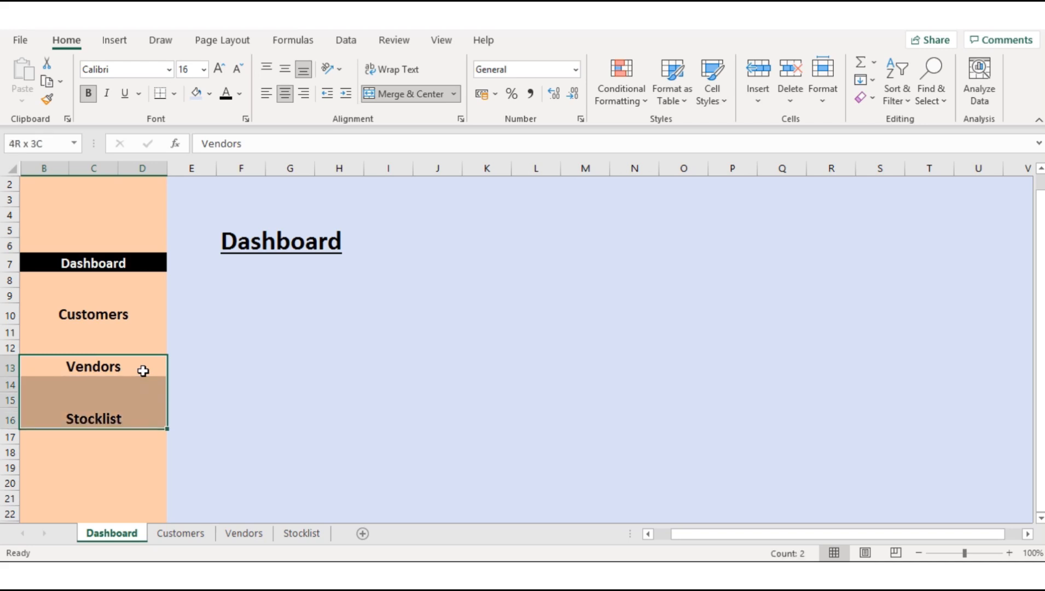
key("ctrl+c")
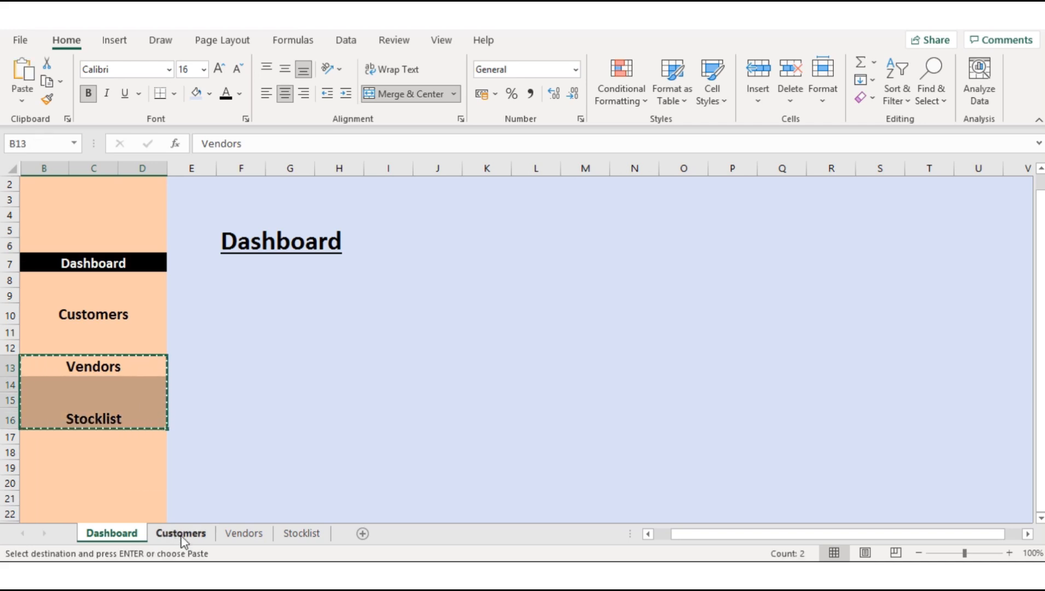
left_click(180, 534)
key("ctrl+v")
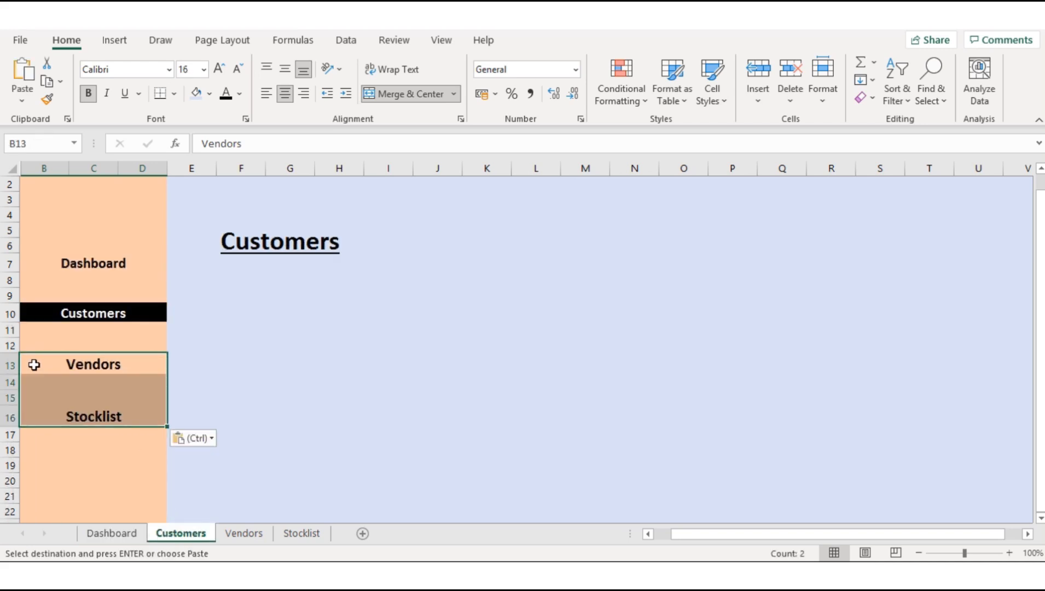
left_click(155, 364)
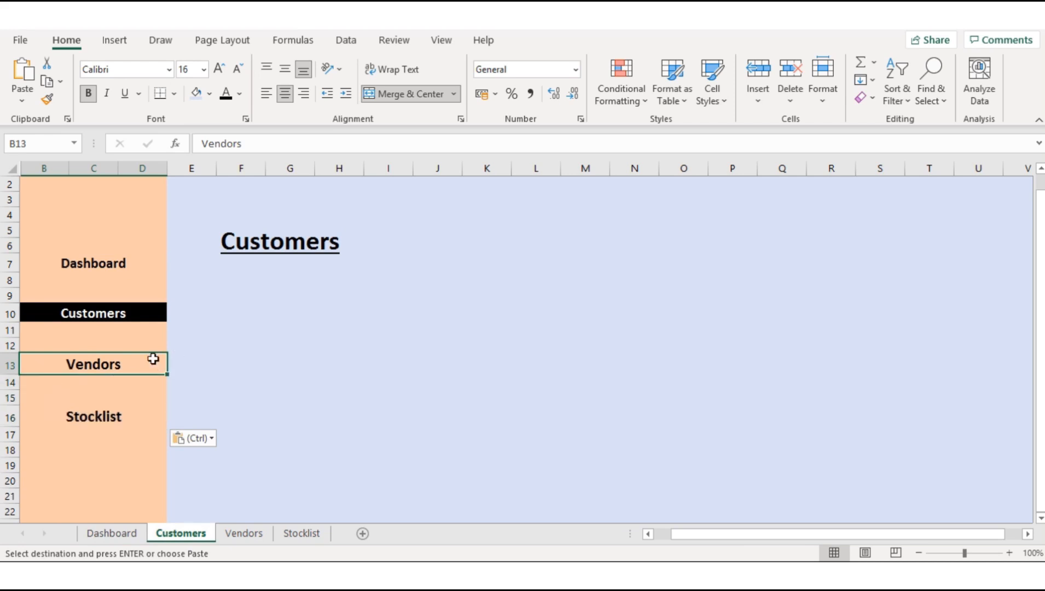
left_click(144, 292)
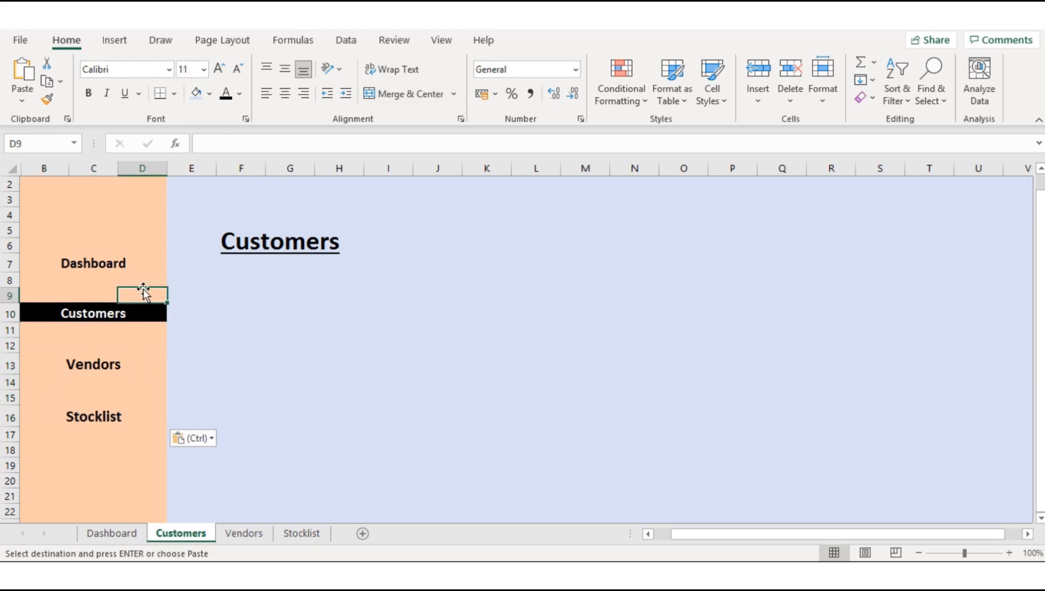
left_click(126, 255)
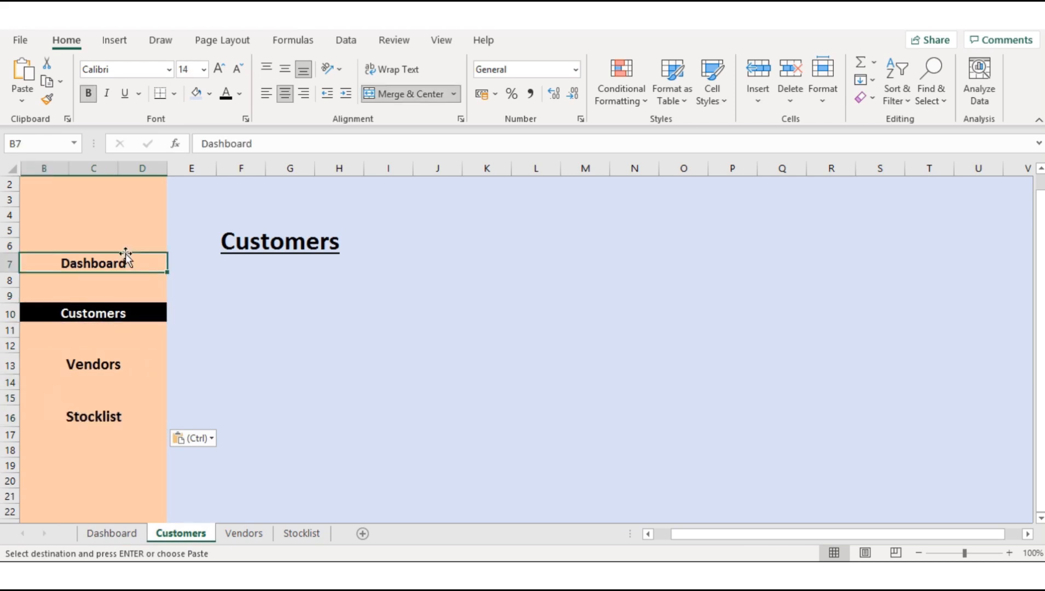
left_click(210, 335)
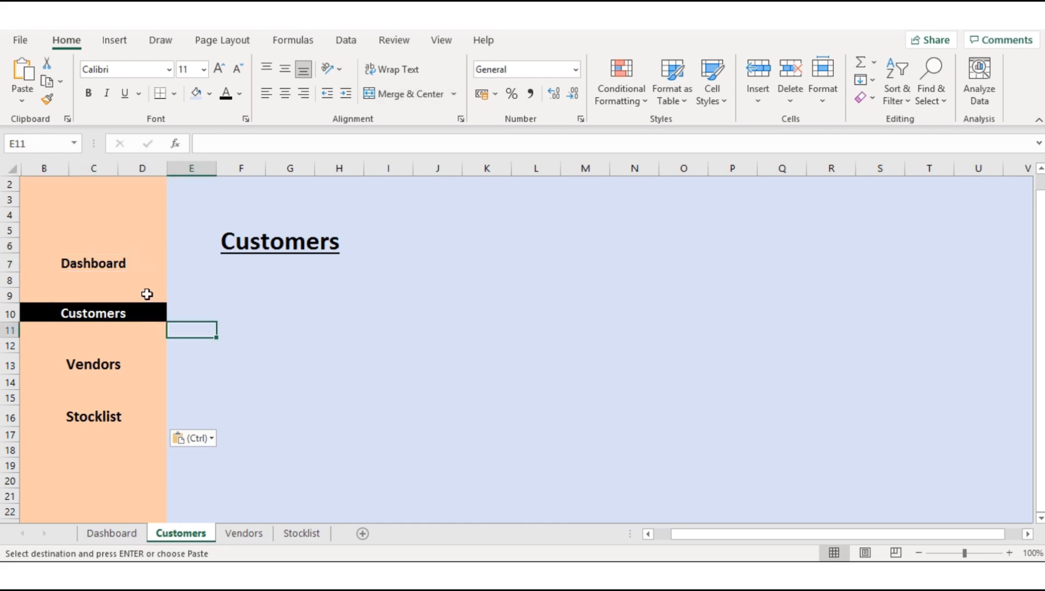
Step: Add an in-workbook hyperlink to cell A1 on the Customers sidebar label in B10 of the Vendors sheet
left_click(234, 537)
left_click(103, 312)
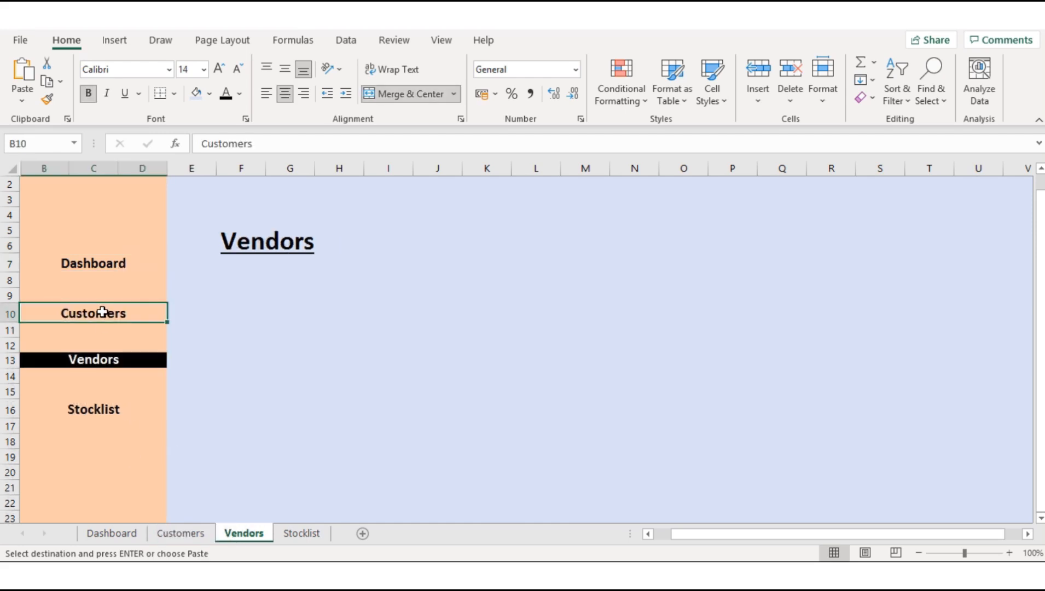
right_click(104, 313)
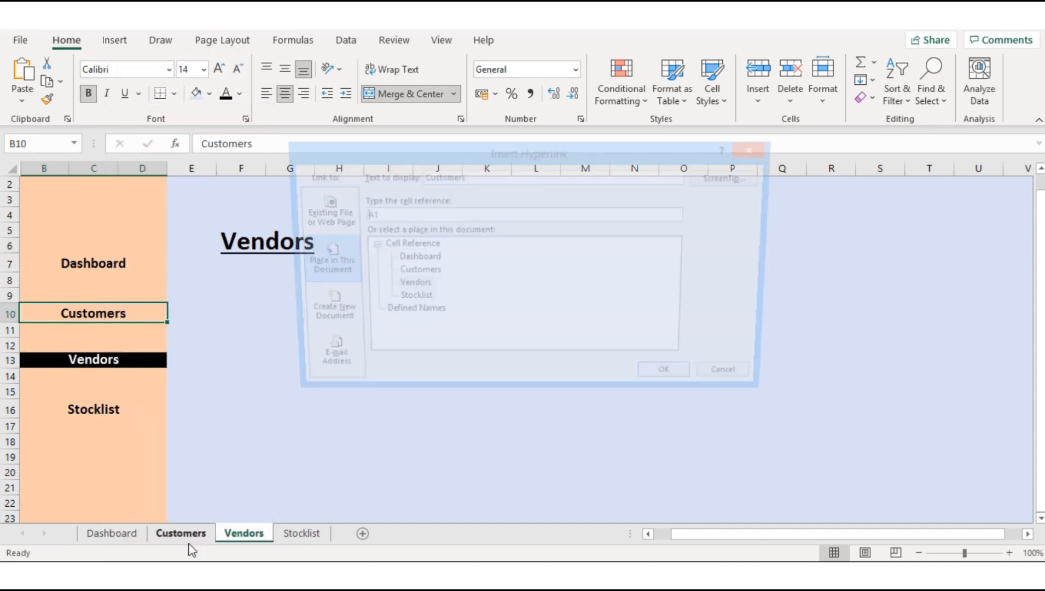
left_click(173, 541)
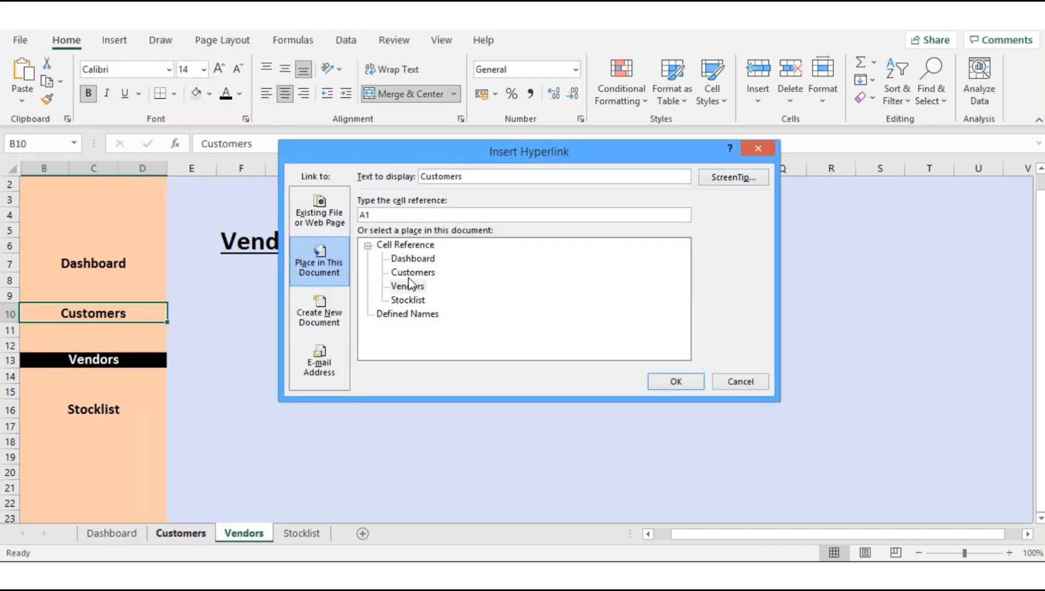
left_click(673, 381)
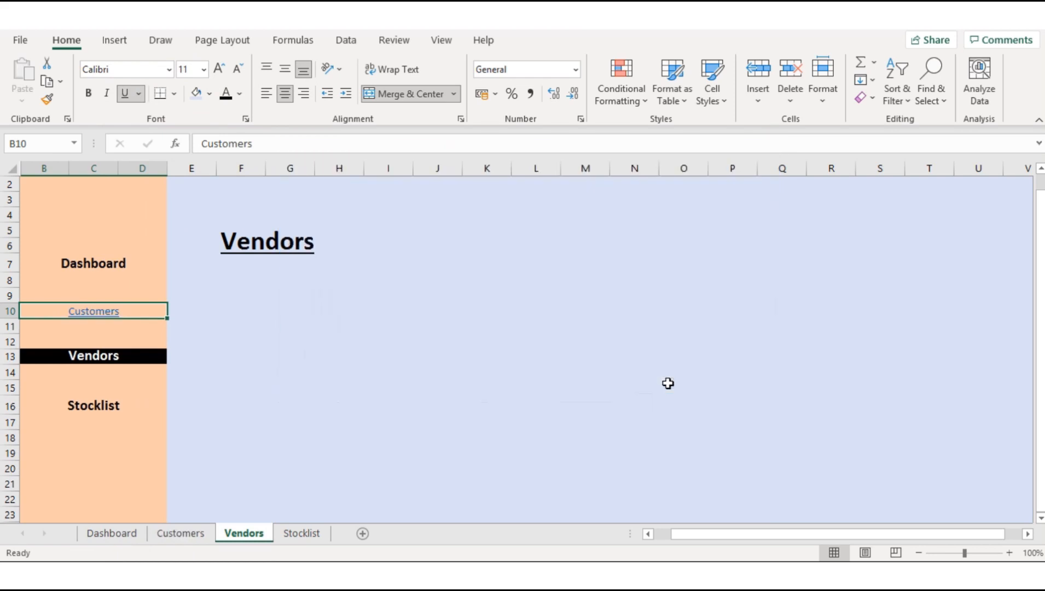
Step: Format the linked Customers label in B10 of the Vendors sheet as black, size 14, bold and without underline
left_click(226, 93)
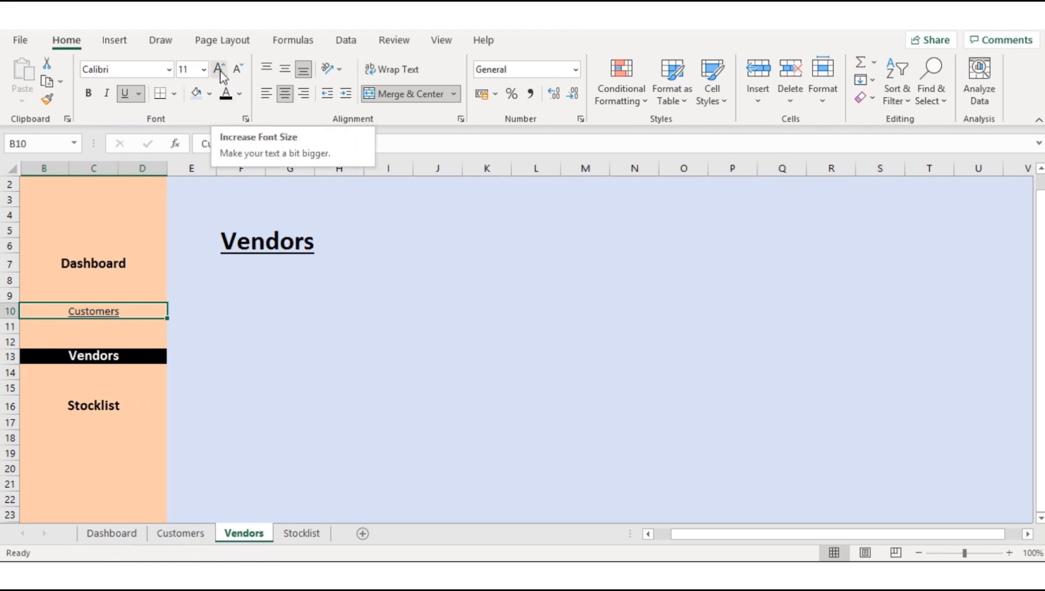
left_click(220, 70)
left_click(220, 70)
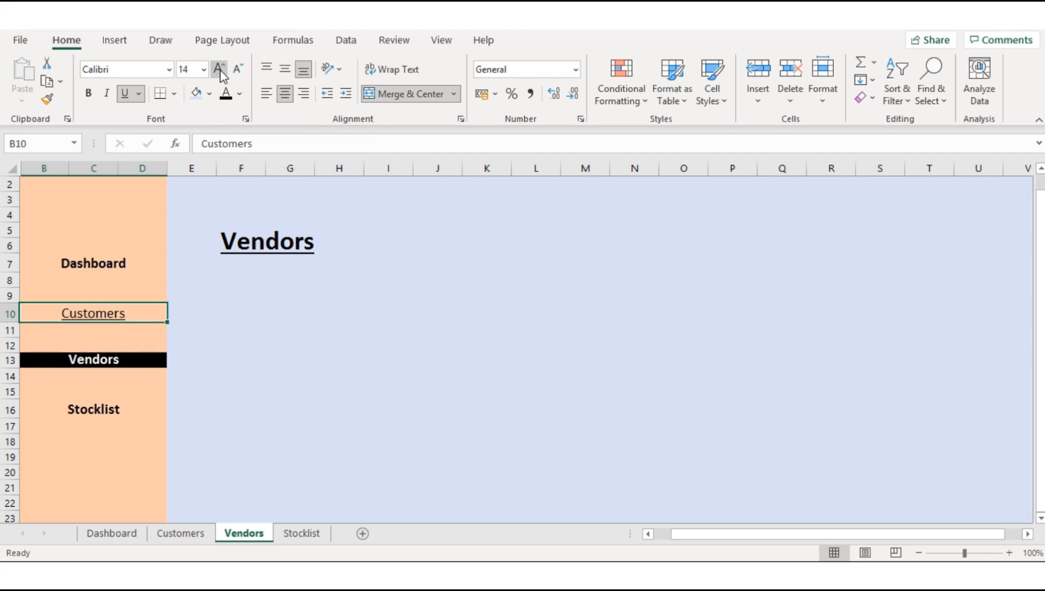
left_click(220, 70)
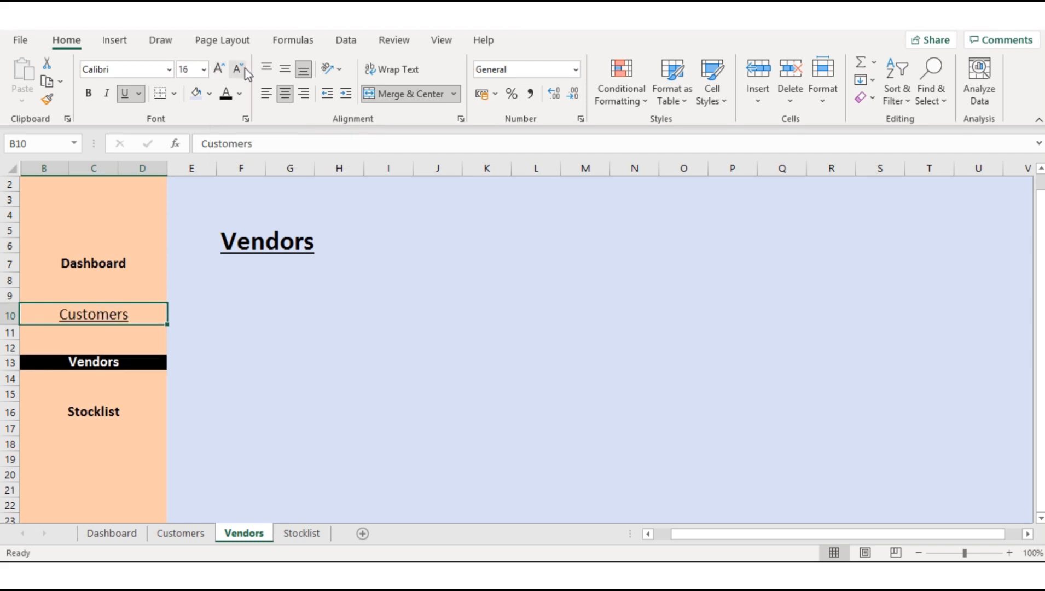
left_click(238, 69)
left_click(125, 94)
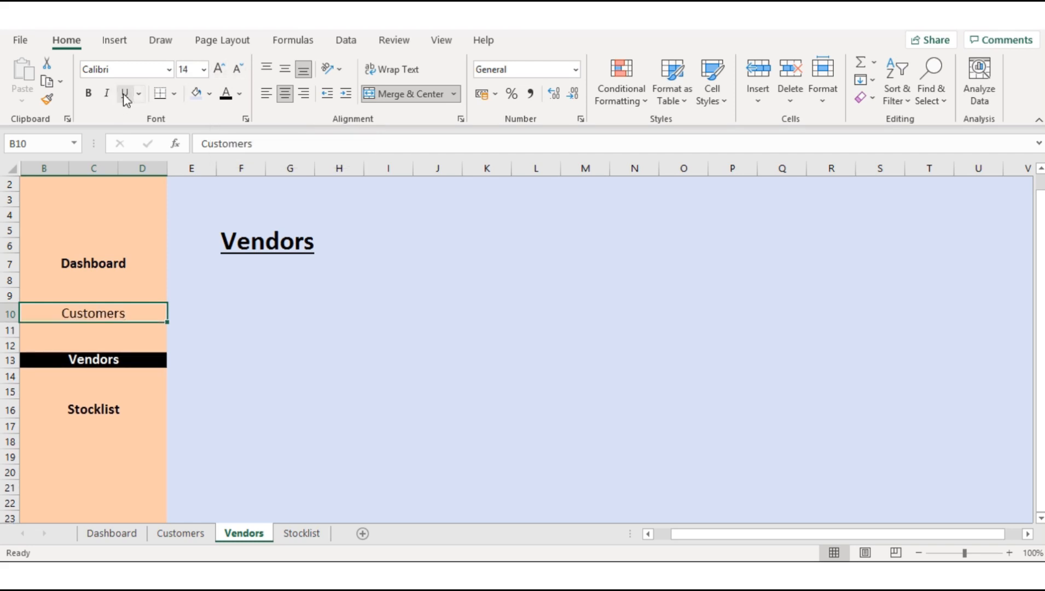
left_click(88, 93)
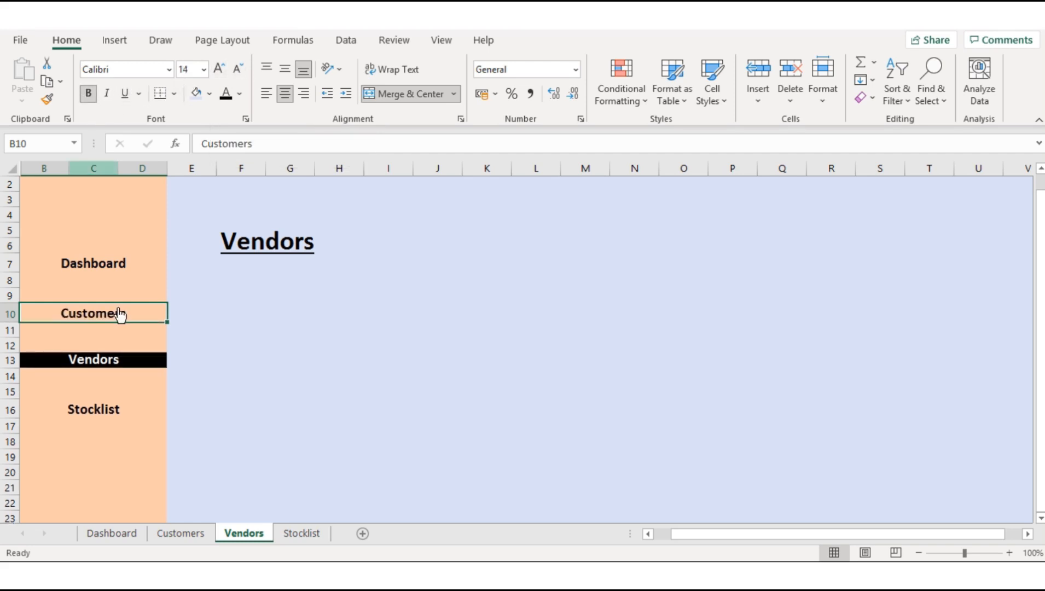
Step: Add an in-workbook hyperlink to cell A1 on the Stocklist sidebar label in B16 of the Vendors sheet
left_click(97, 411)
right_click(97, 412)
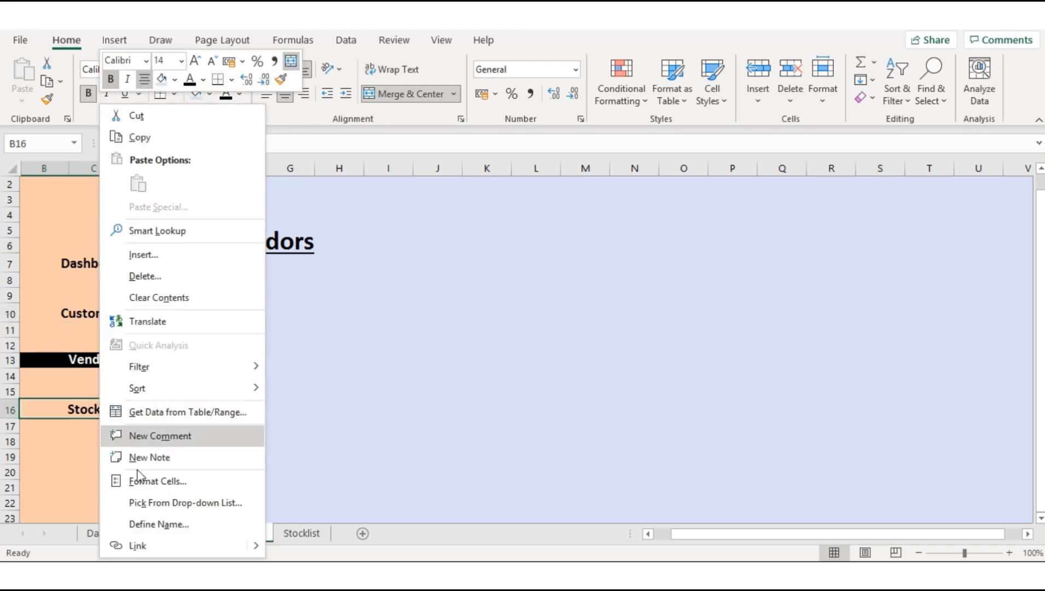
left_click(157, 547)
left_click(413, 291)
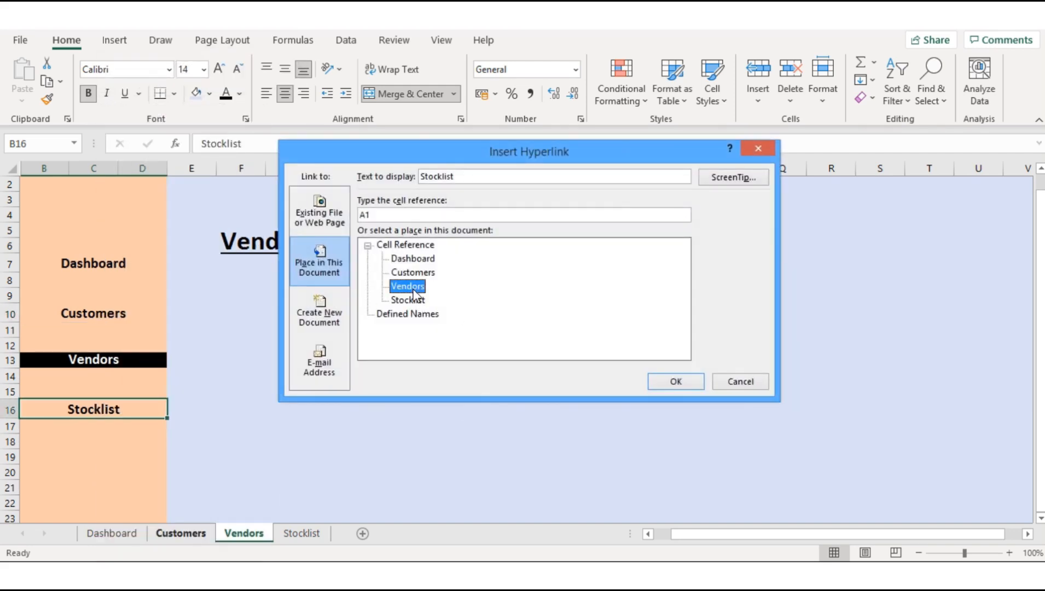
left_click(675, 381)
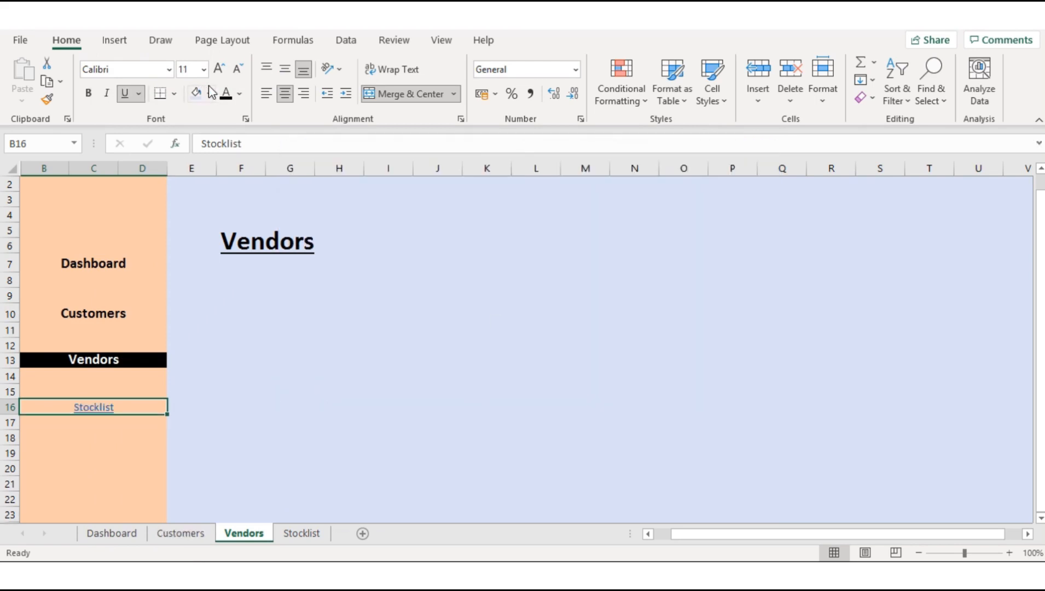
Step: Format the linked Stocklist label in B16 of the Vendors sheet as black, size 14, bold and without underline
left_click(226, 93)
left_click(125, 93)
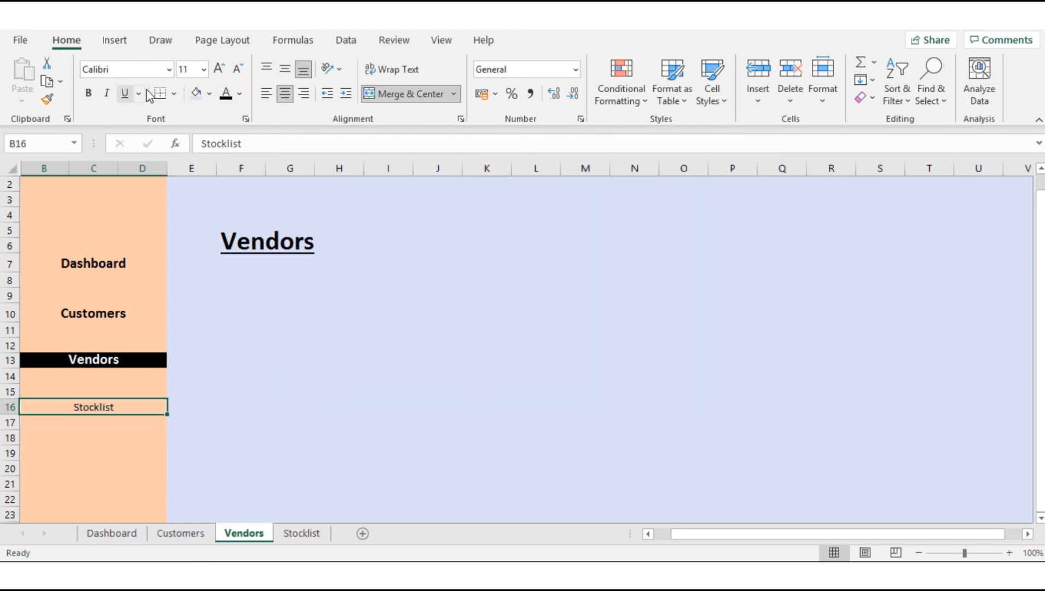
left_click(220, 69)
left_click(220, 69)
left_click(219, 69)
left_click(238, 69)
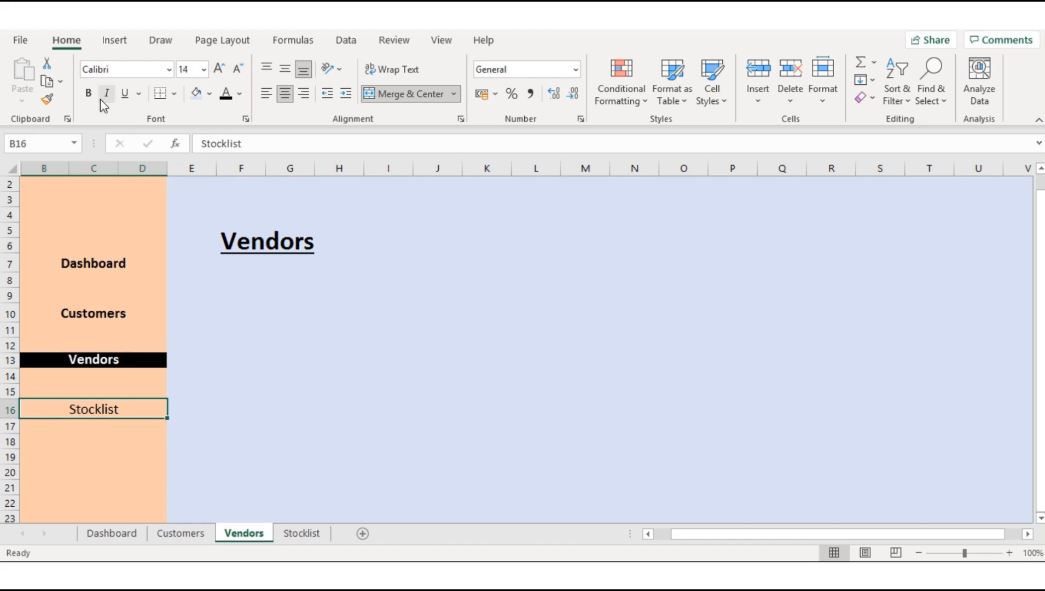
left_click(89, 93)
left_click(136, 388)
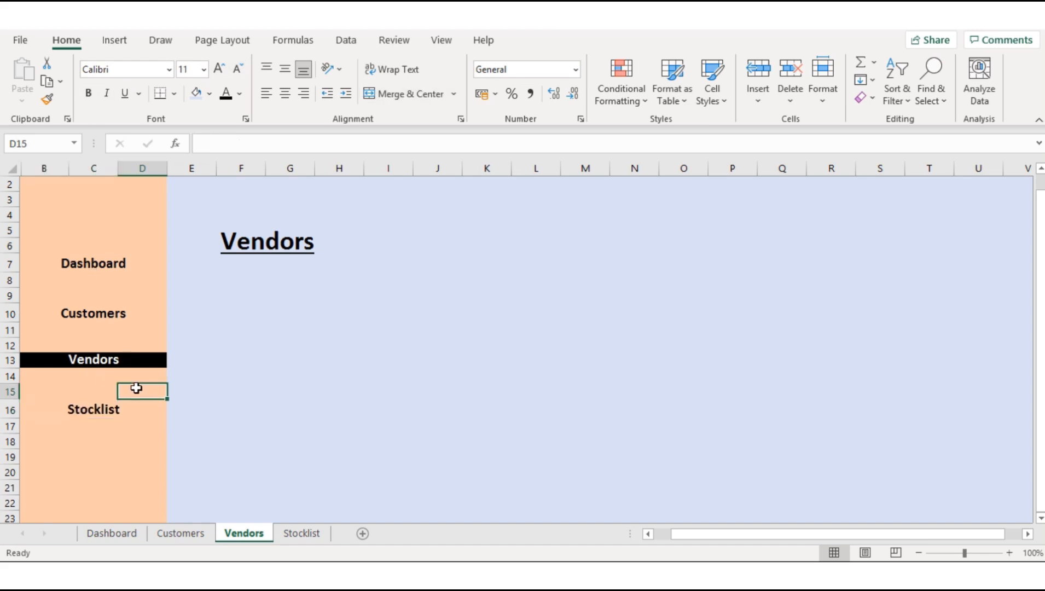
Step: Hyperlink the Dashboard sidebar label in B7 of the Vendors sheet to cell A1 of the Dashboard sheet
left_click(120, 267)
right_click(122, 266)
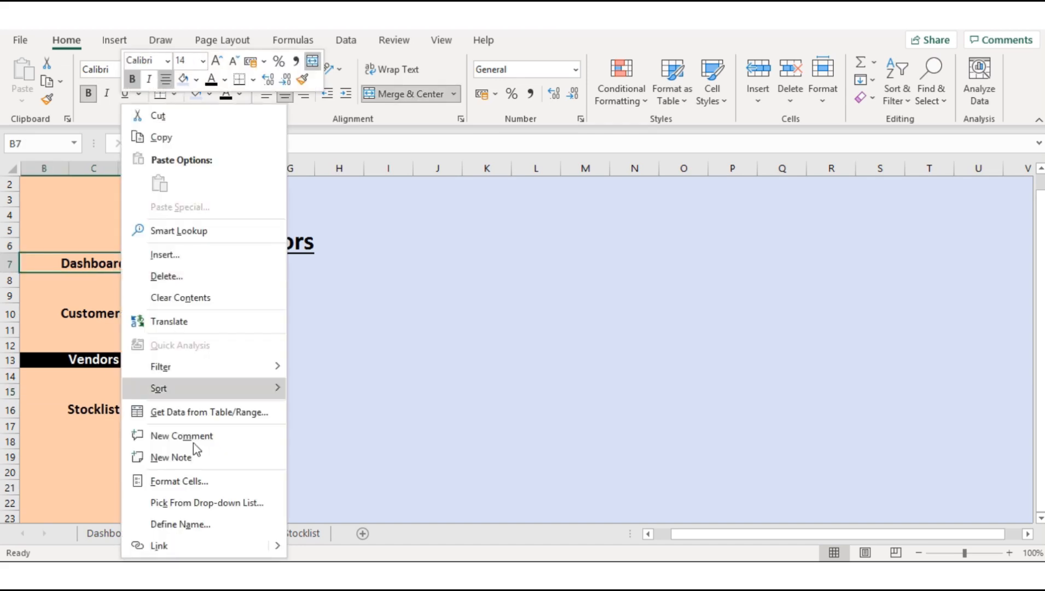
left_click(194, 546)
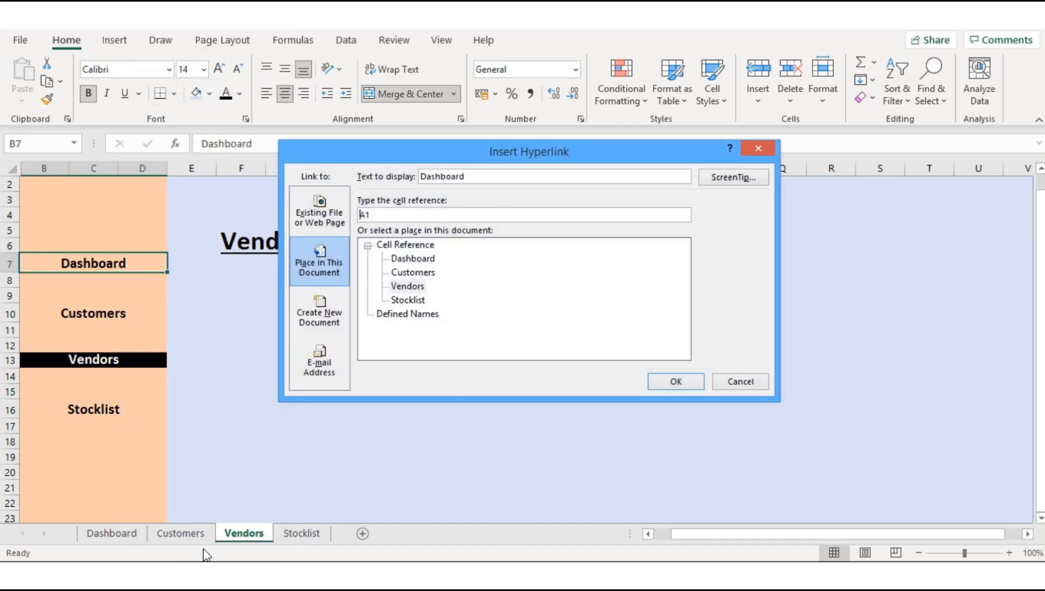
left_click(415, 259)
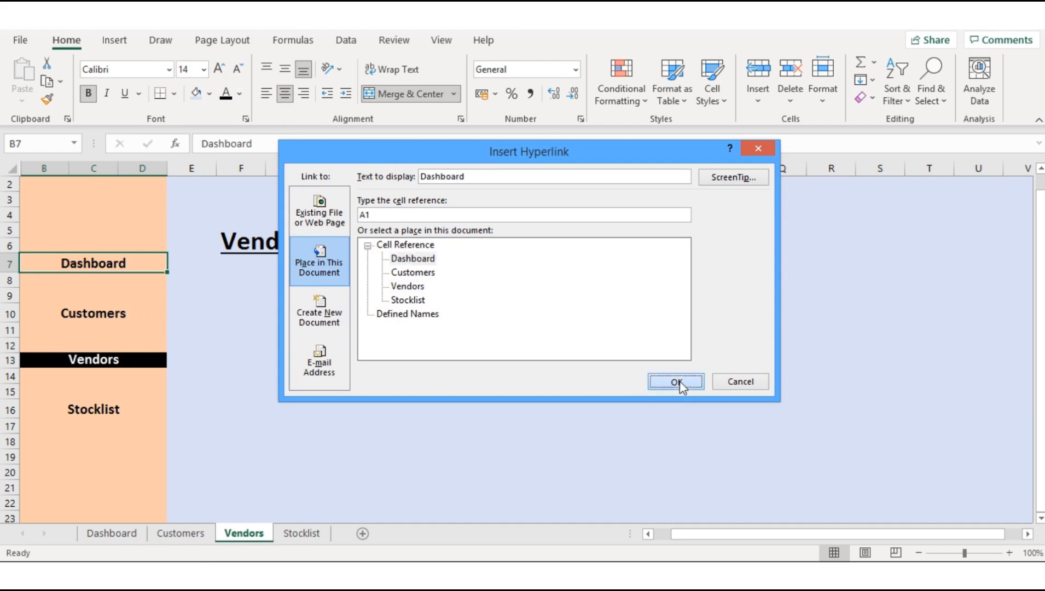
left_click(677, 382)
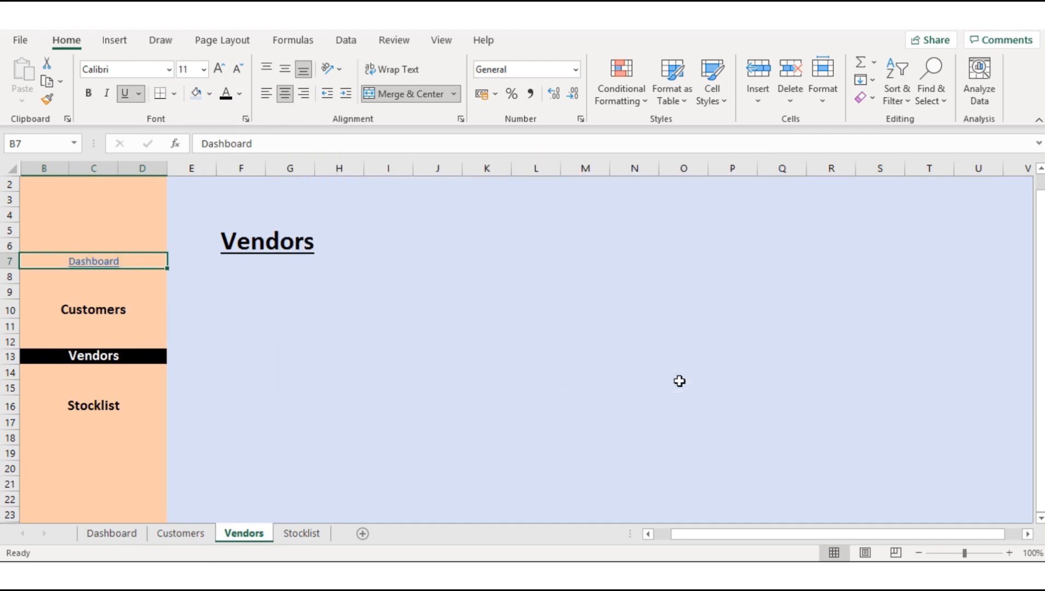
Step: Format the linked Dashboard label in B7 of the Vendors sheet as black, size 14, bold and without underline
left_click(226, 93)
left_click(125, 93)
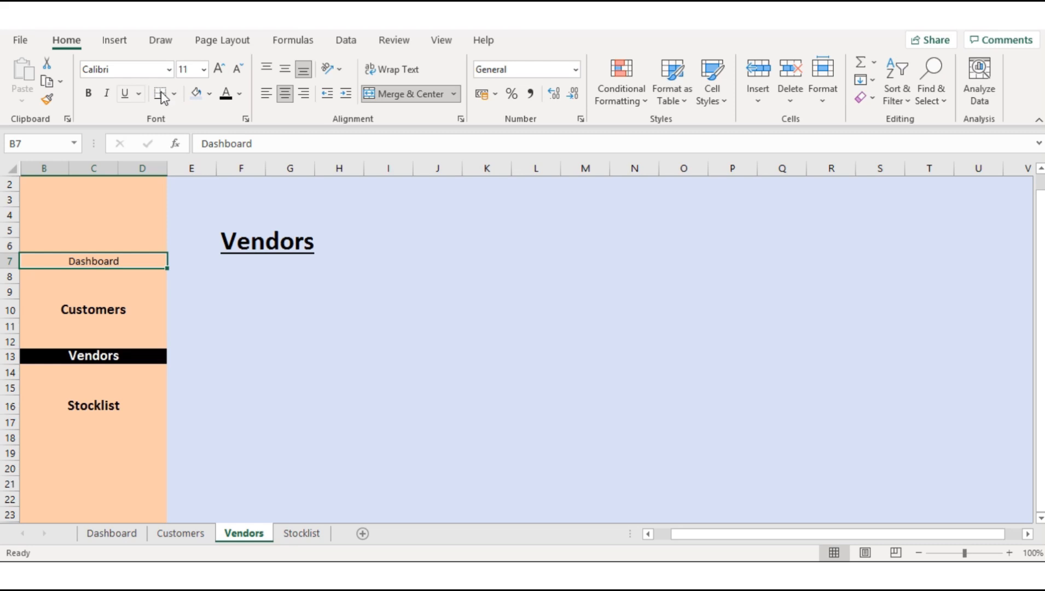
left_click(218, 74)
left_click(219, 74)
left_click(218, 74)
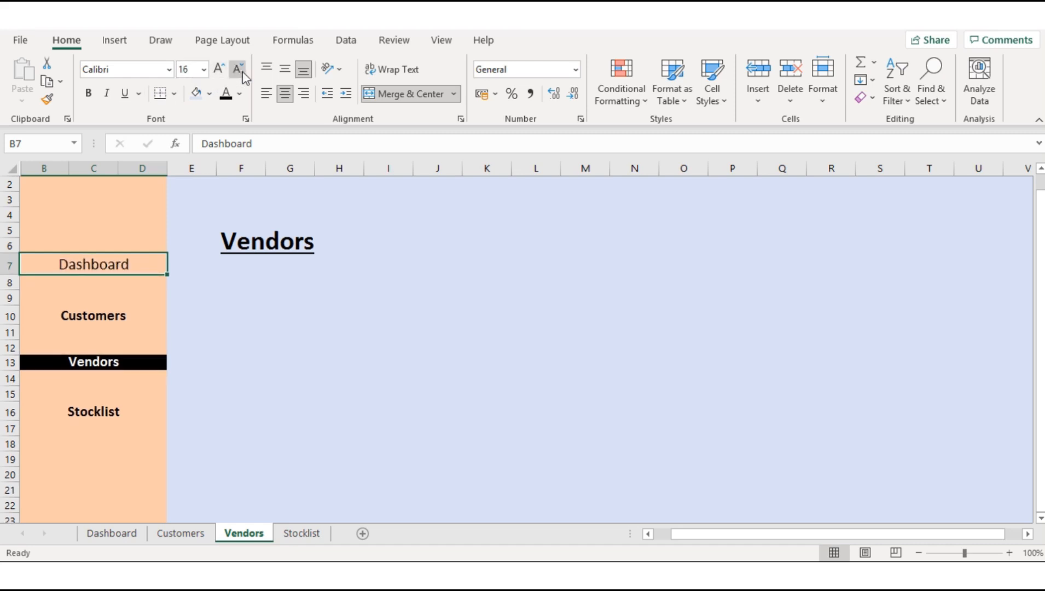
left_click(237, 69)
left_click(88, 93)
left_click(141, 308)
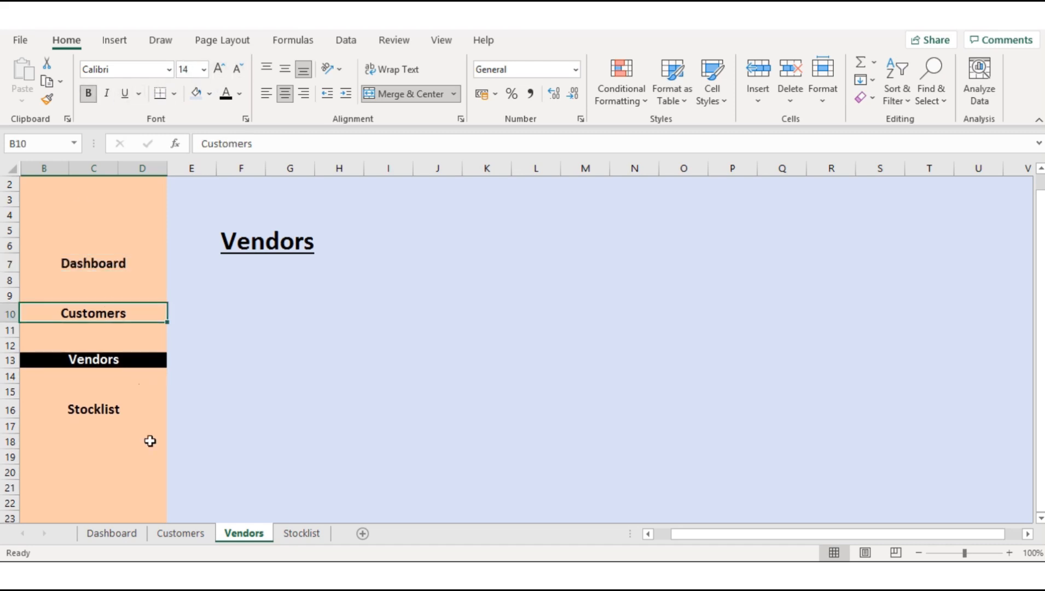
Step: Hyperlink the Dashboard sidebar label in B7 of the Stocklist sheet to cell A1 of the Dashboard sheet
left_click(293, 534)
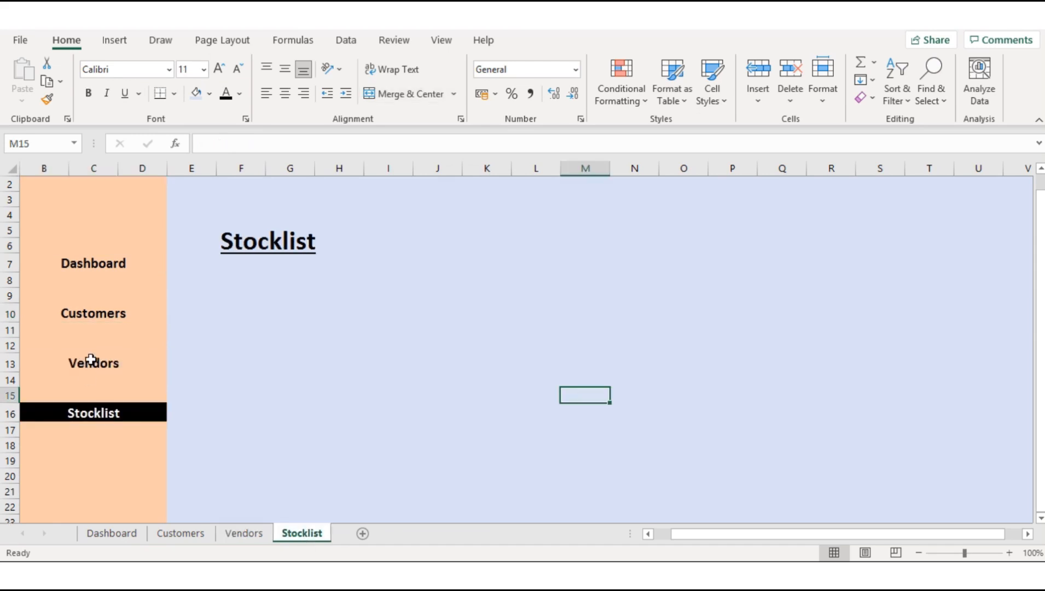
left_click(113, 266)
right_click(113, 266)
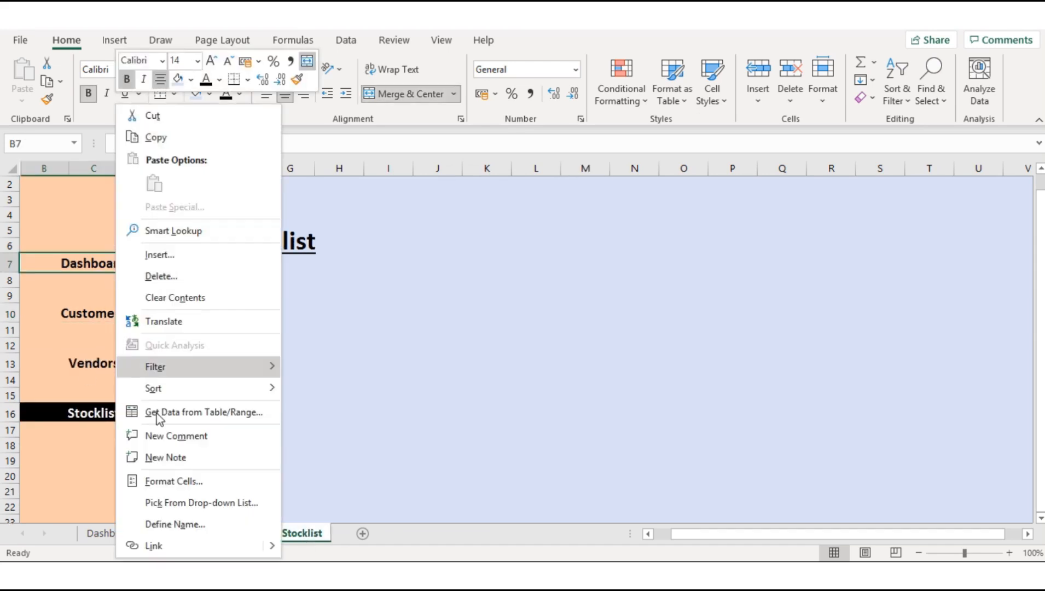
left_click(149, 544)
left_click(415, 258)
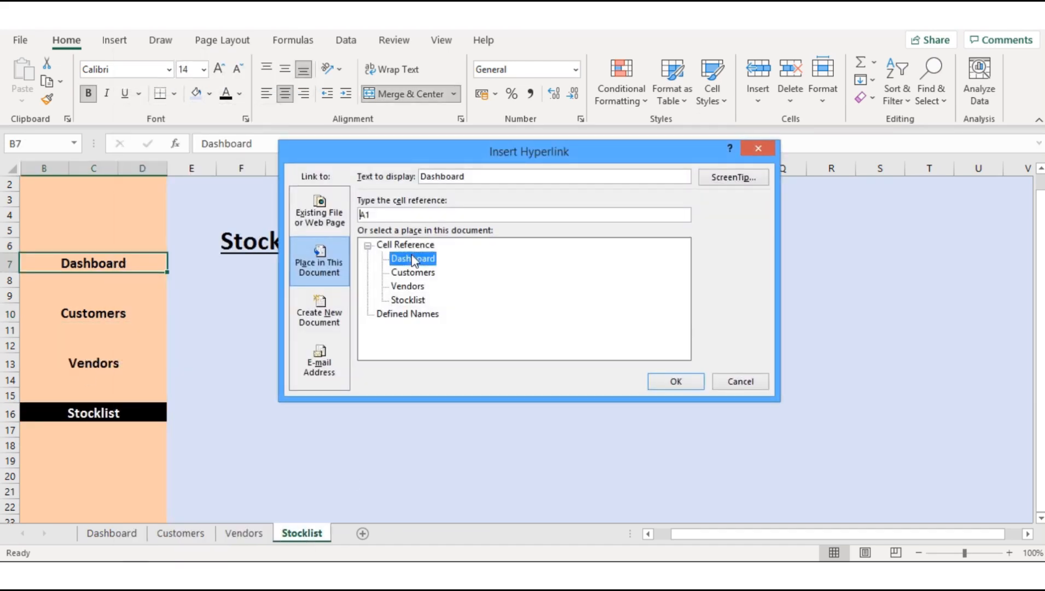
left_click(679, 379)
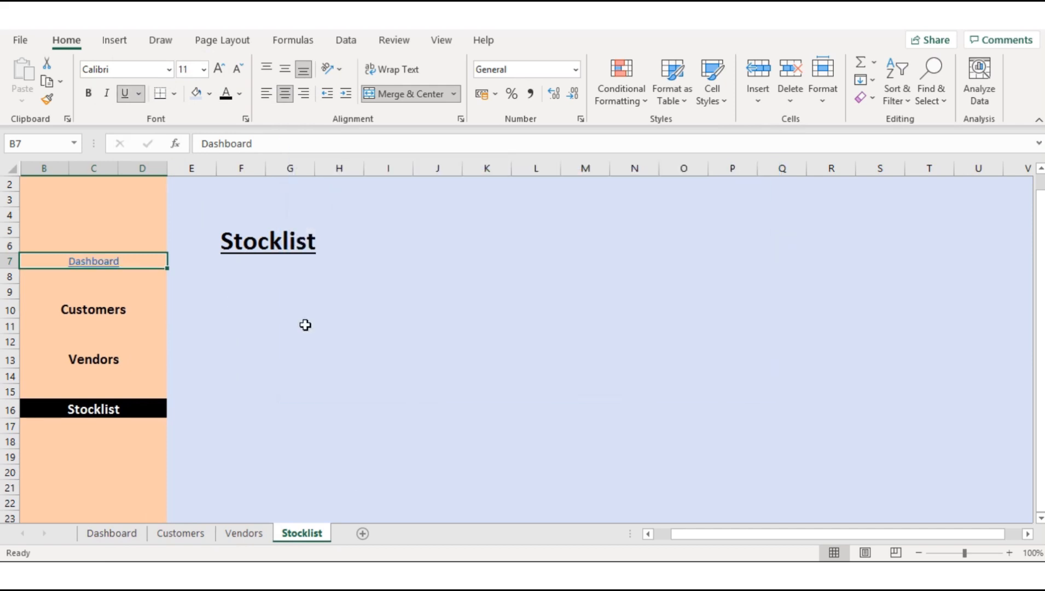
Step: Hyperlink the Customers sidebar label in B10 of the Stocklist sheet to cell A1 of the Customers sheet
right_click(102, 310)
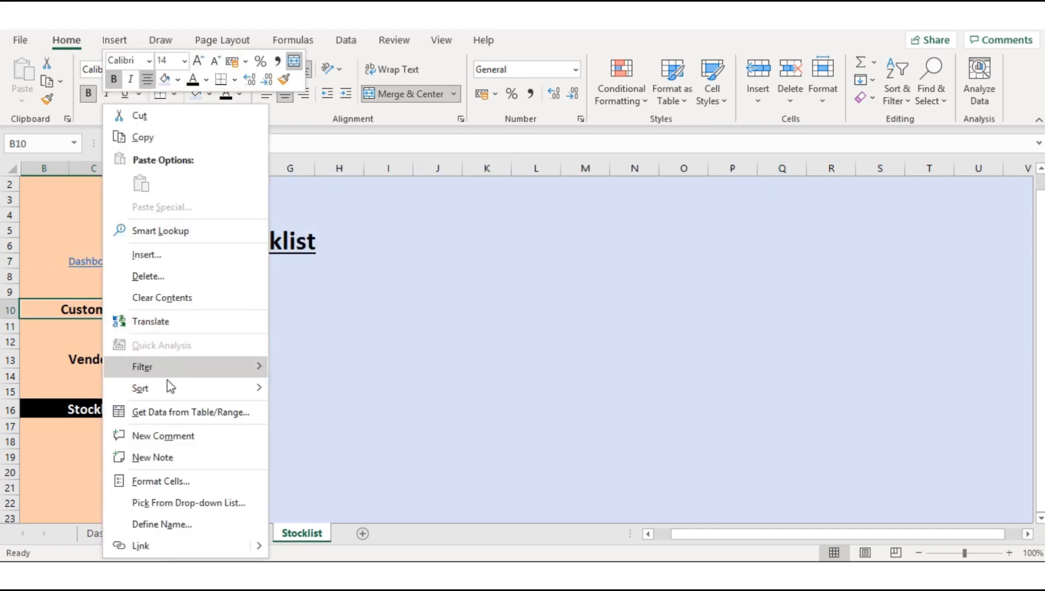
left_click(137, 545)
left_click(413, 272)
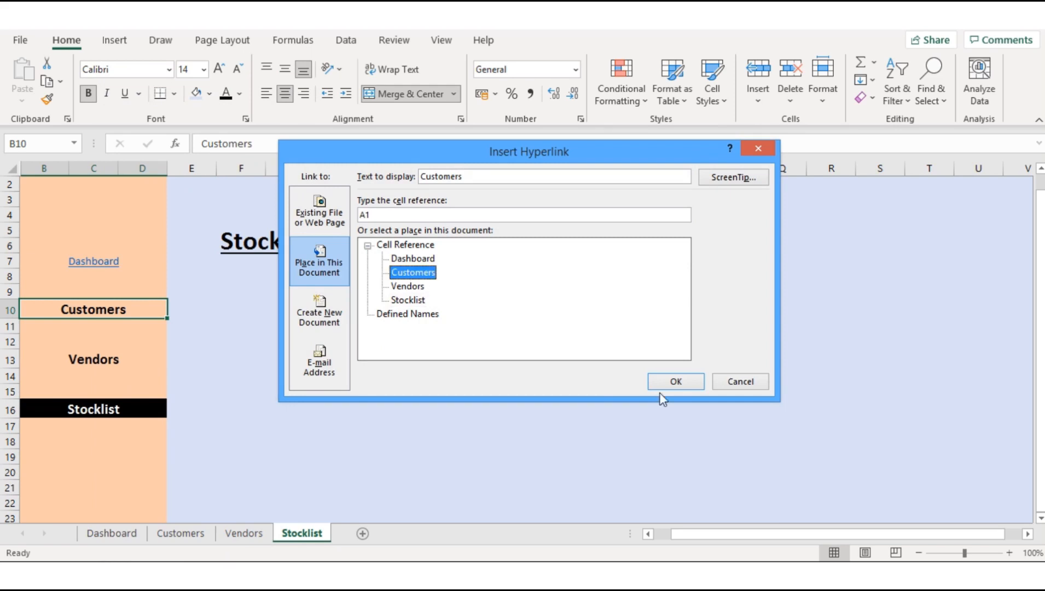
left_click(665, 385)
Step: Hyperlink the Vendors sidebar label in B13 of the Stocklist sheet to cell A1 of the Vendors sheet
left_click(134, 362)
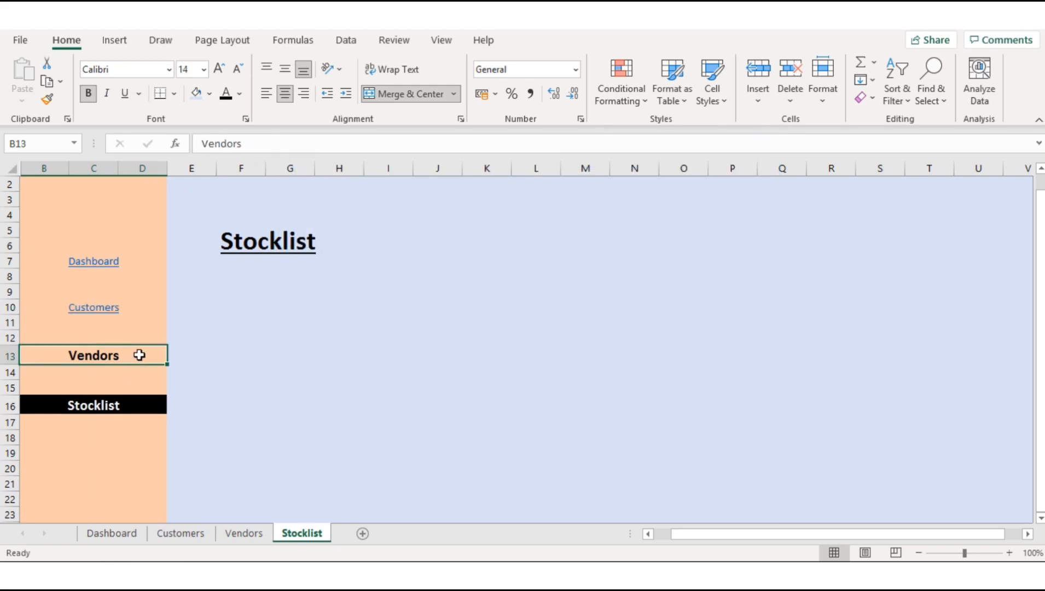
right_click(139, 356)
left_click(273, 543)
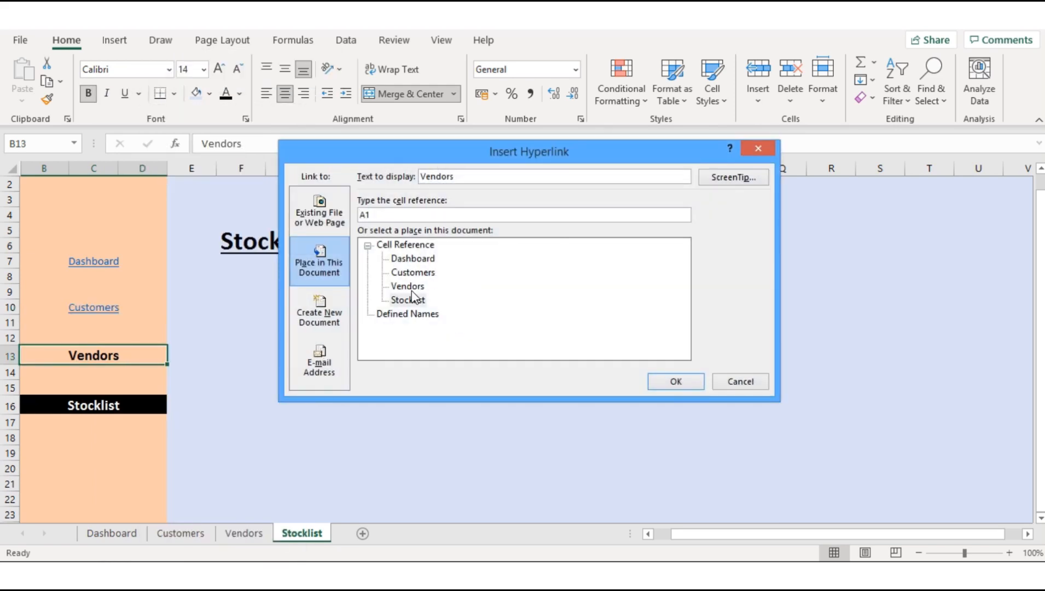
left_click(408, 300)
left_click(670, 380)
Step: Format the linked Dashboard label in B7 of the Stocklist sheet as black, size 14, bold and without underline
left_click(132, 265)
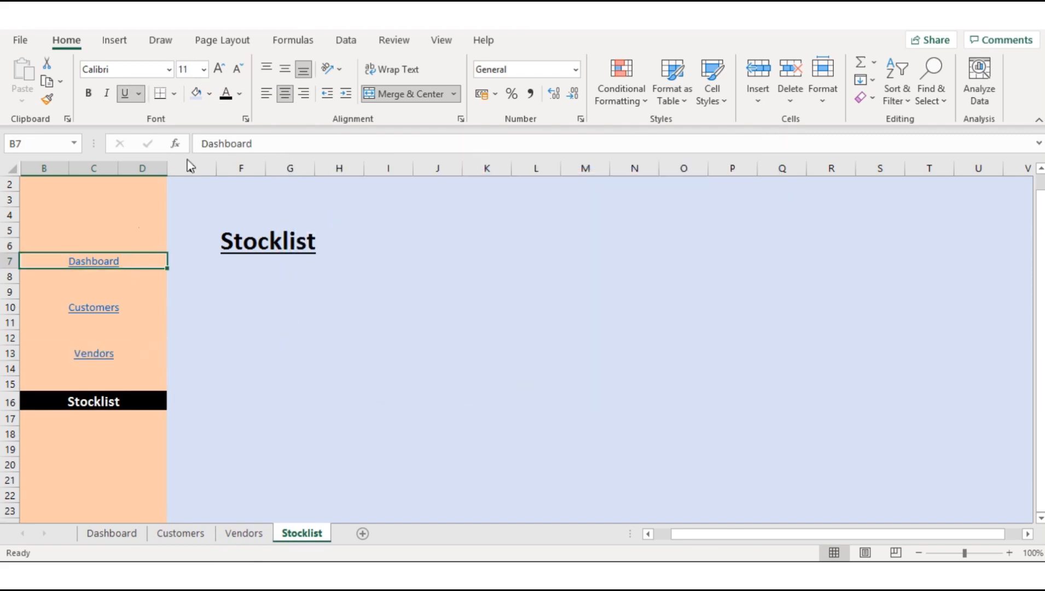
left_click(226, 93)
left_click(219, 69)
left_click(219, 69)
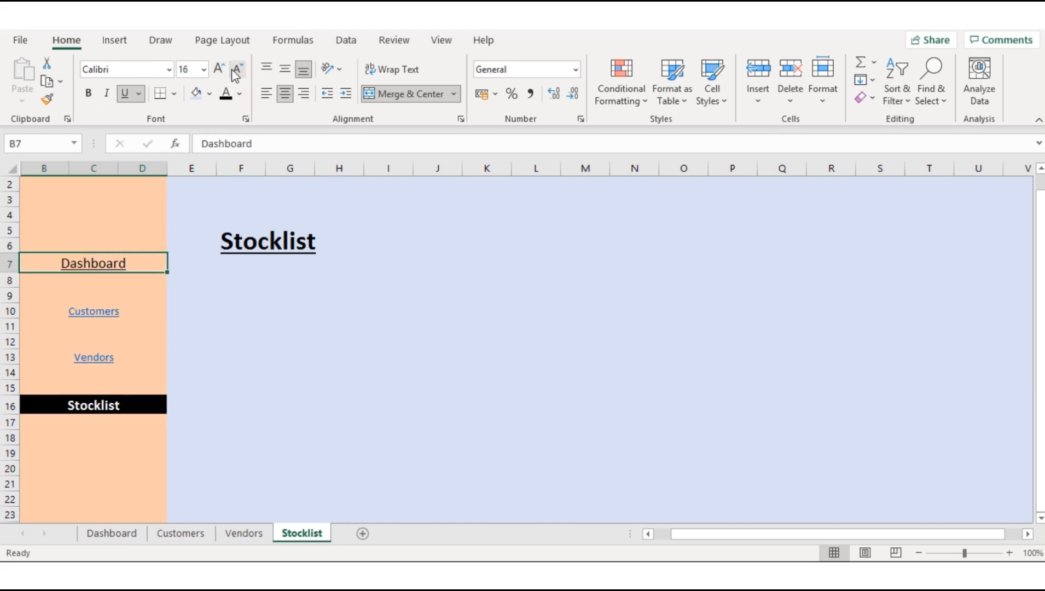
left_click(139, 93)
left_click(123, 93)
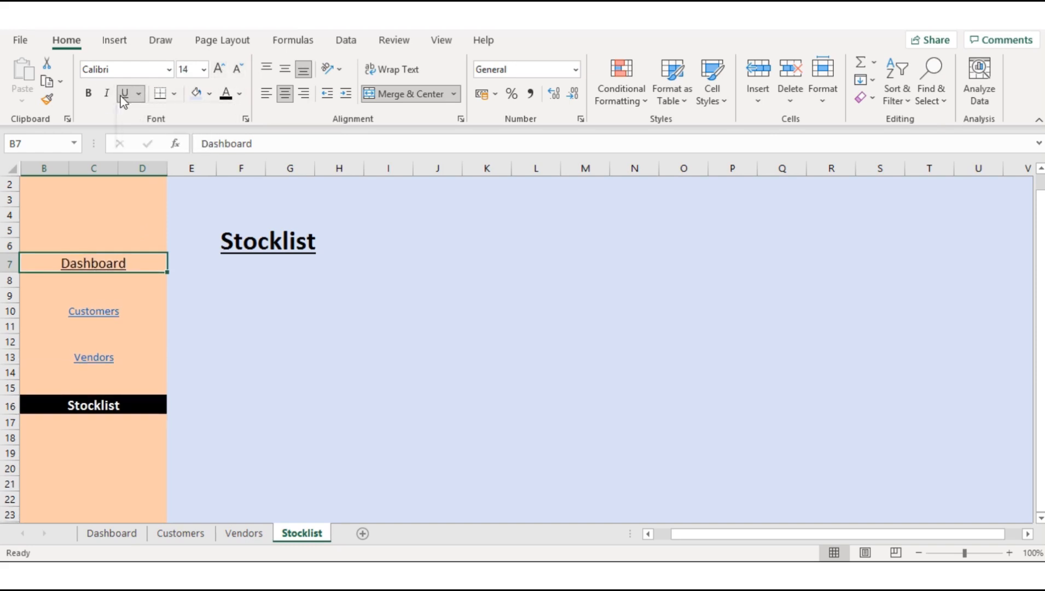
left_click(88, 93)
Step: Copy the Dashboard label's formatting to the Customers label in B10 and the Vendors label in B13 with Format Painter
double_click(47, 99)
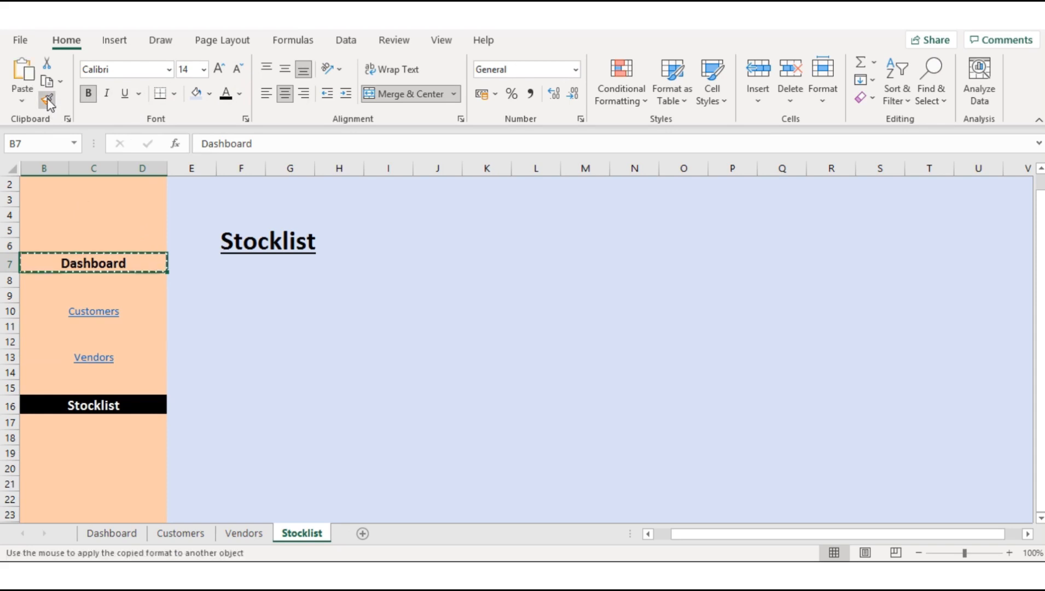
left_click(129, 311)
left_click(127, 361)
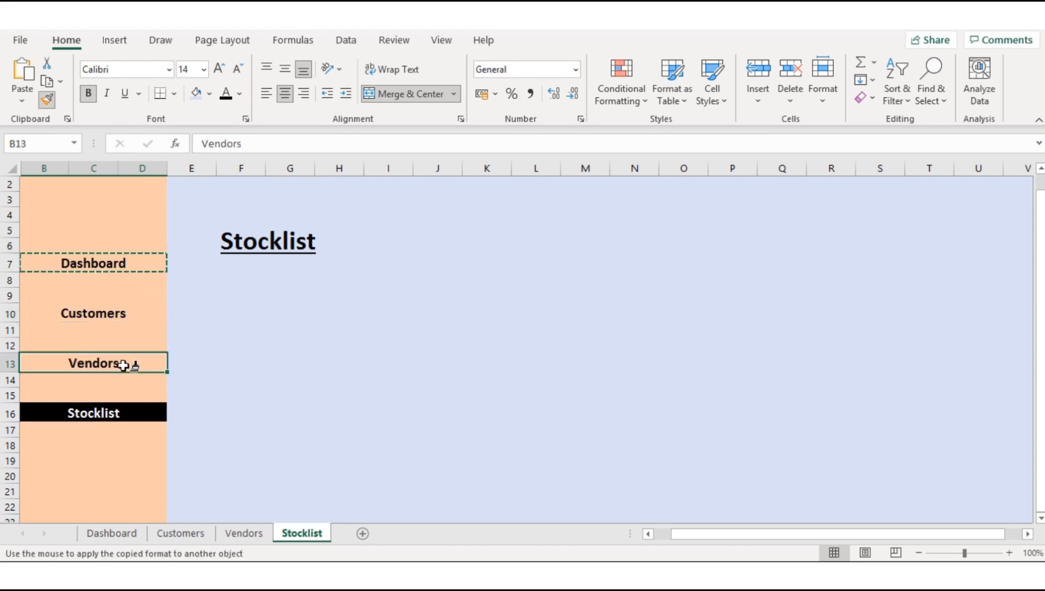
left_click(47, 99)
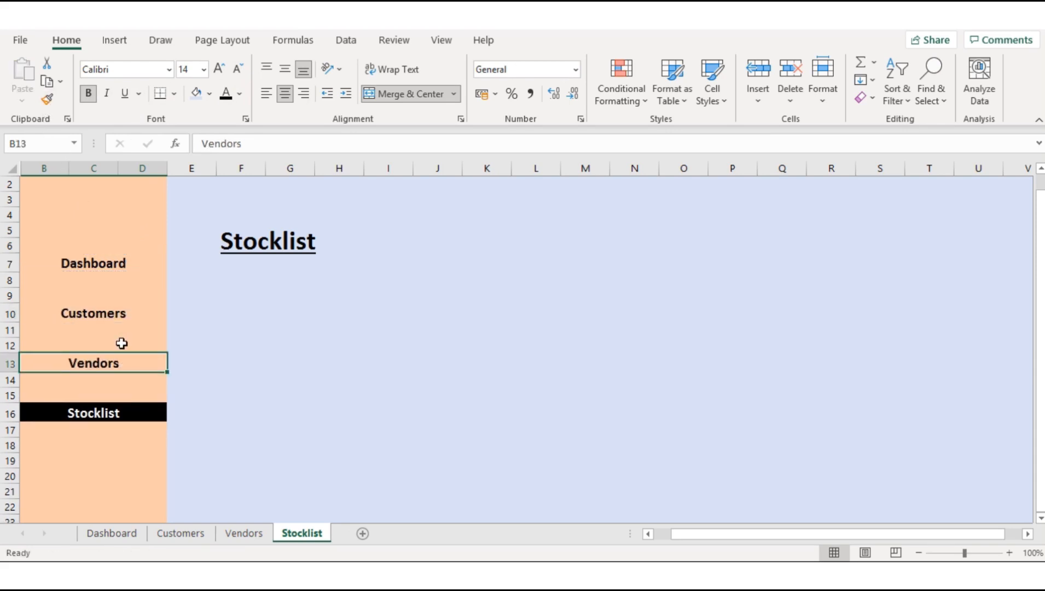
Step: Follow the Dashboard link and freeze the panes of the Dashboard sheet at column E to keep the sidebar in view
left_click(114, 267)
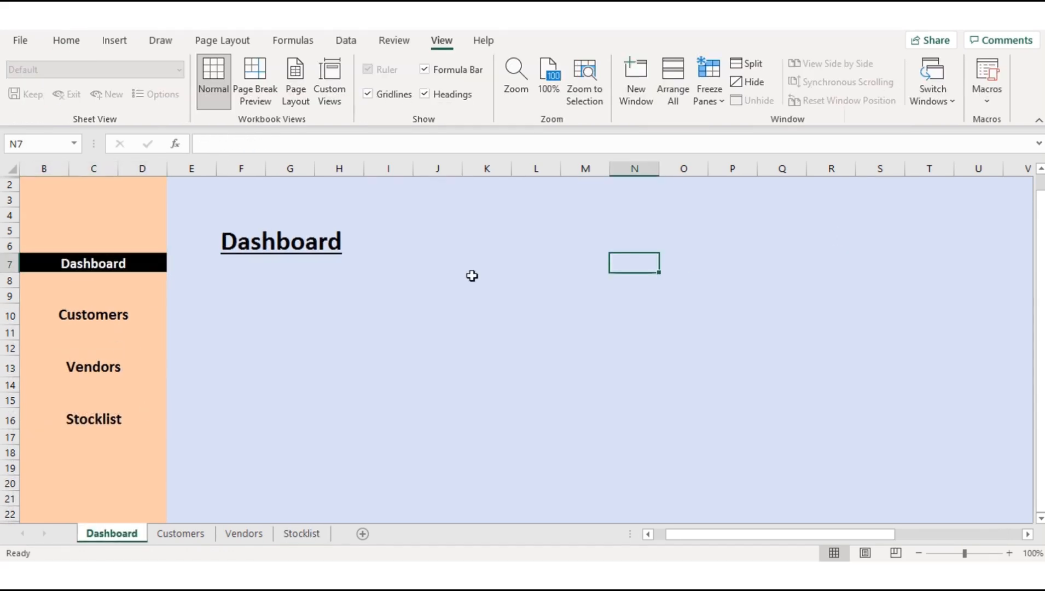
left_click(192, 168)
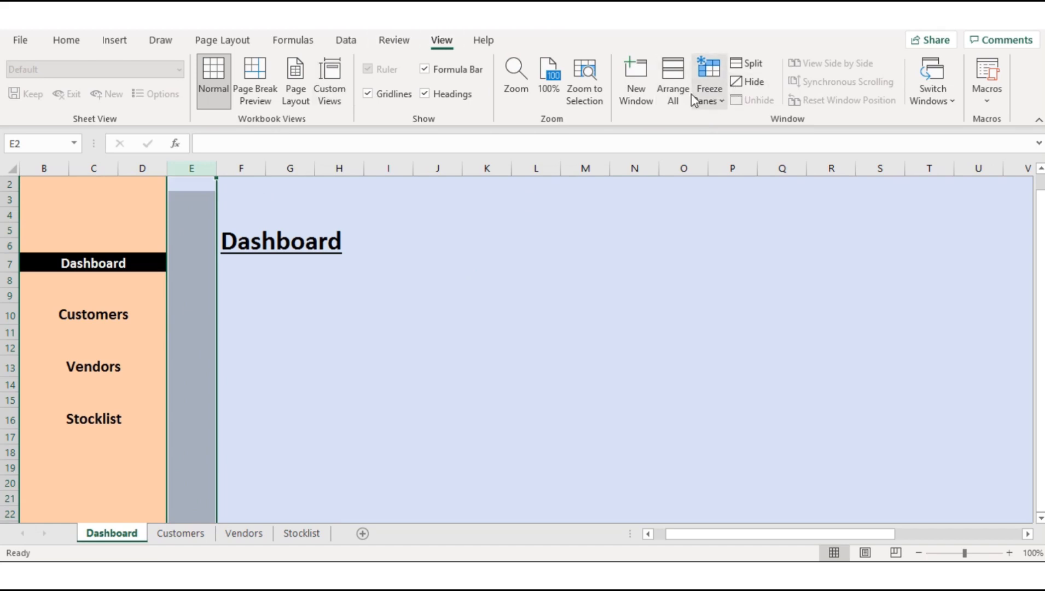
left_click(714, 92)
left_click(745, 132)
left_click(553, 266)
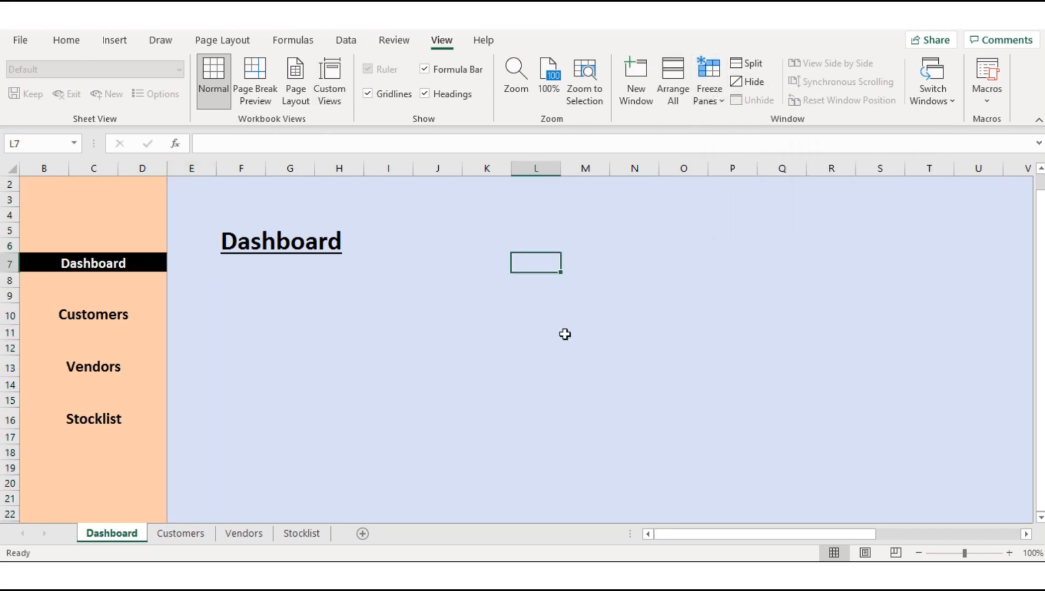
left_click_drag(691, 534, 135, 502)
Step: Freeze the panes of the Customers sheet at column E so its sidebar stays in view
left_click(189, 531)
left_click(186, 168)
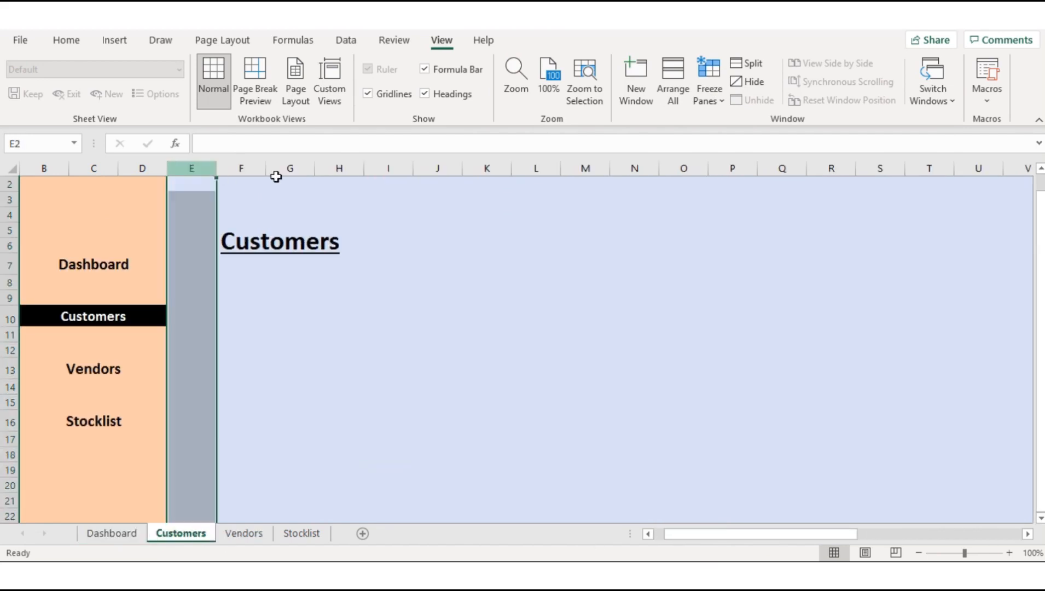
left_click(710, 92)
left_click(760, 133)
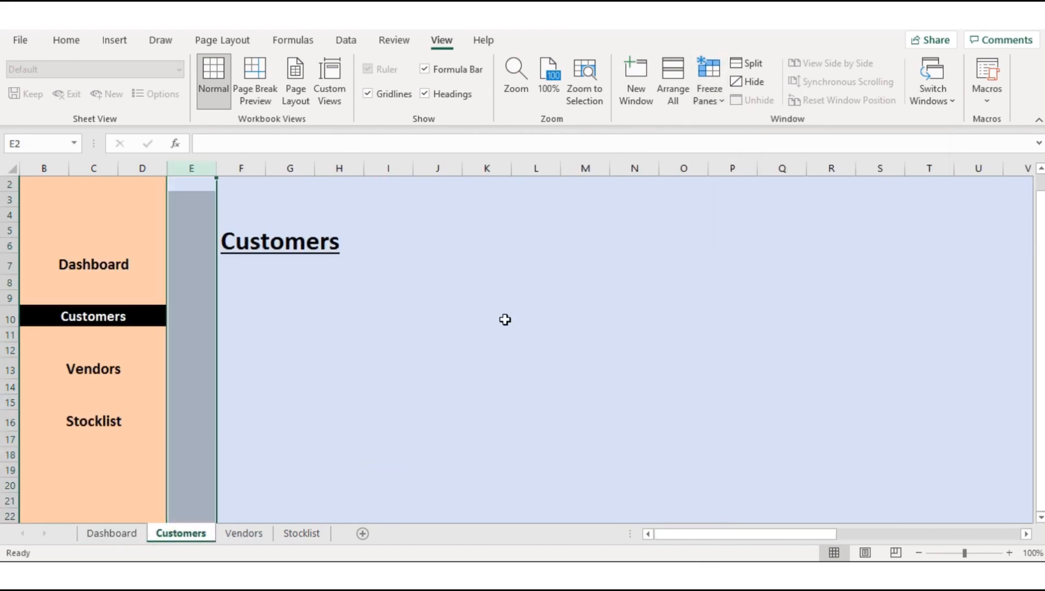
left_click(503, 320)
Step: Freeze the panes of the Vendors sheet at column E so its sidebar stays in view
left_click(244, 534)
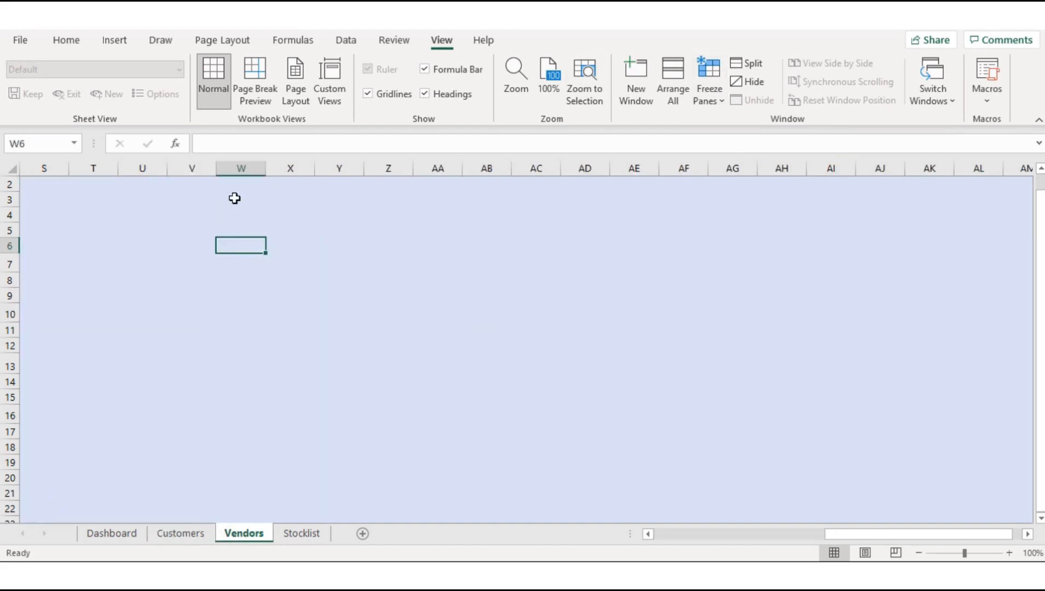
left_click_drag(826, 533, 650, 530)
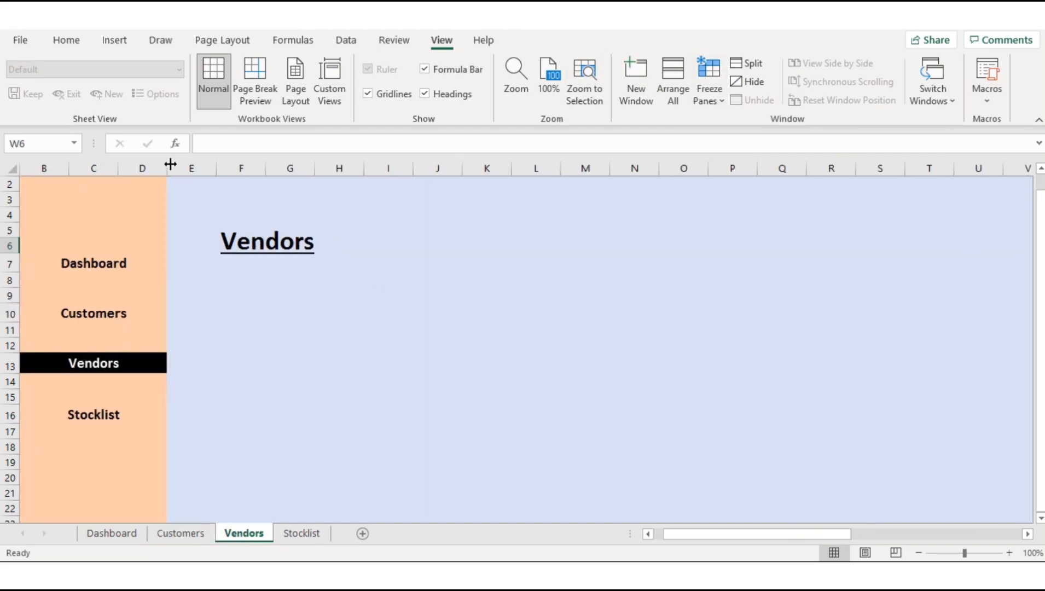
left_click(170, 164)
left_click(713, 82)
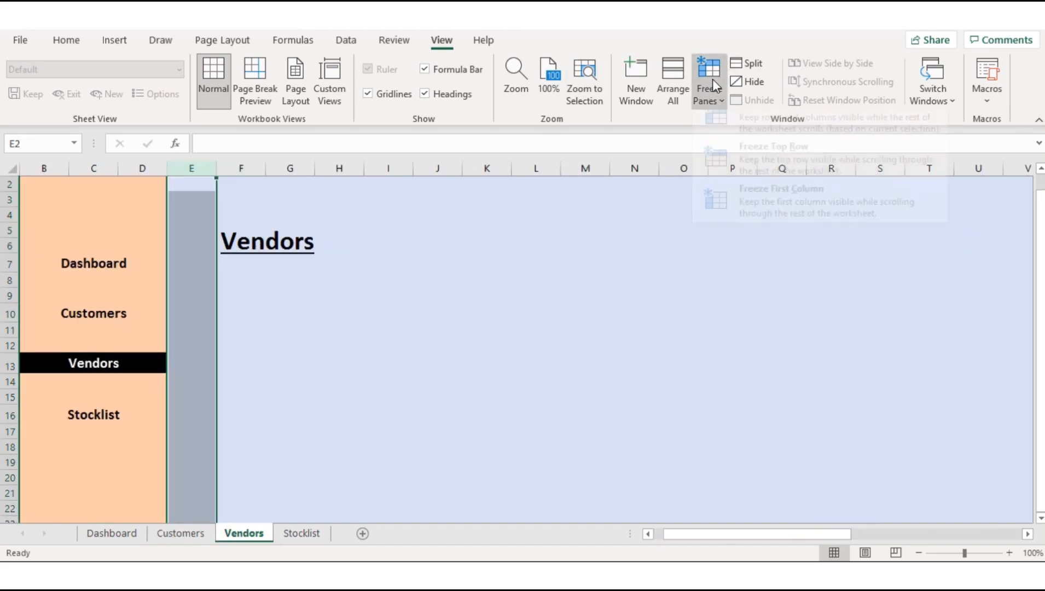
left_click(732, 126)
Step: Freeze the panes of the Stocklist sheet at column E so its sidebar stays in view
left_click(307, 533)
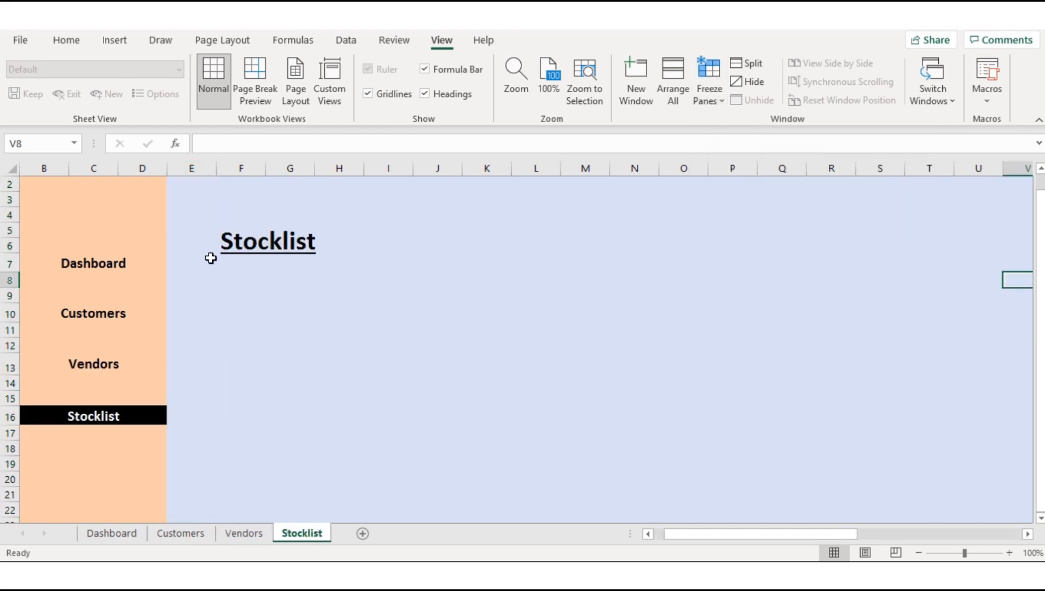
left_click(193, 167)
left_click(710, 90)
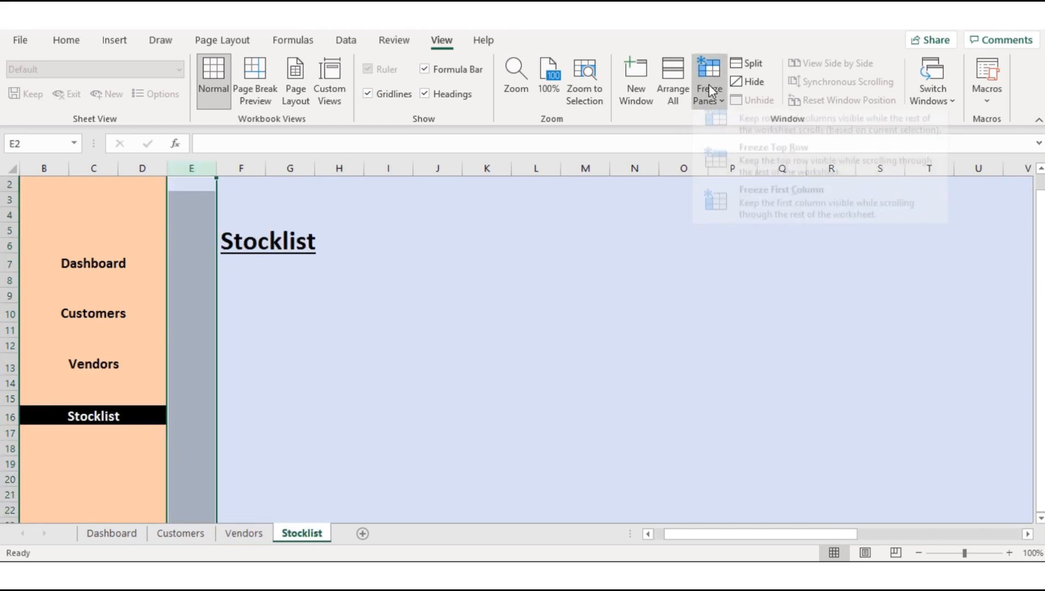
left_click(757, 130)
left_click(357, 247)
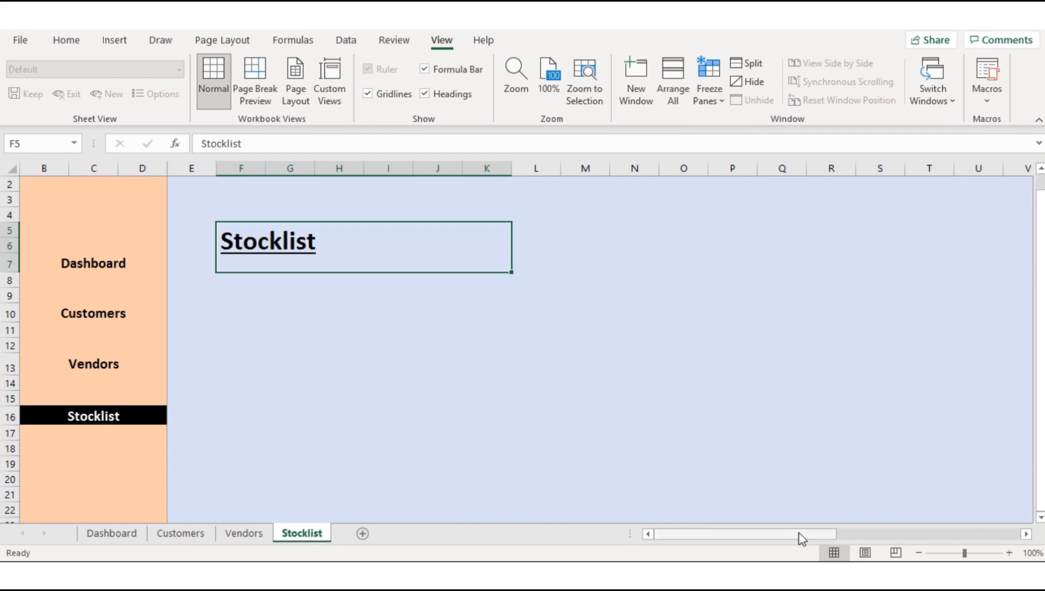
left_click_drag(802, 538, 770, 534)
Step: Hide the formula bar and the row and column headings on the Dashboard sheet
left_click(102, 539)
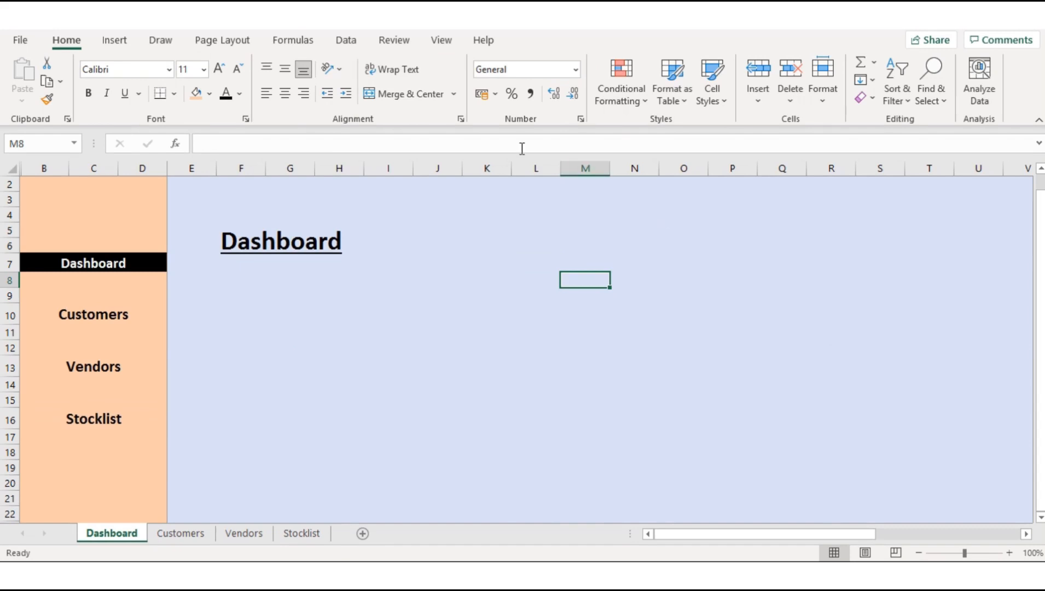
left_click(443, 43)
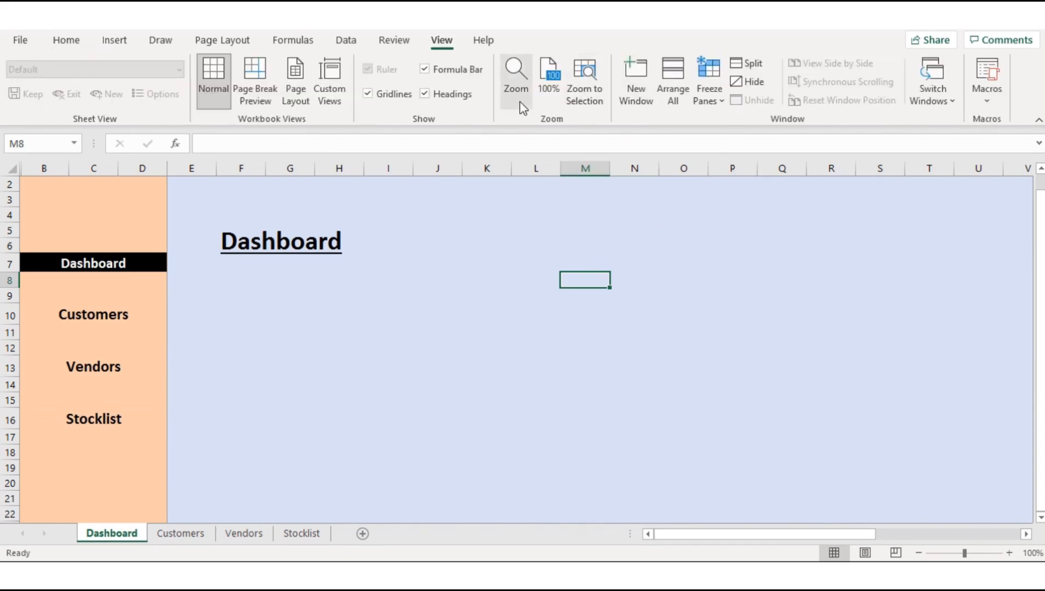
left_click(427, 72)
left_click(425, 93)
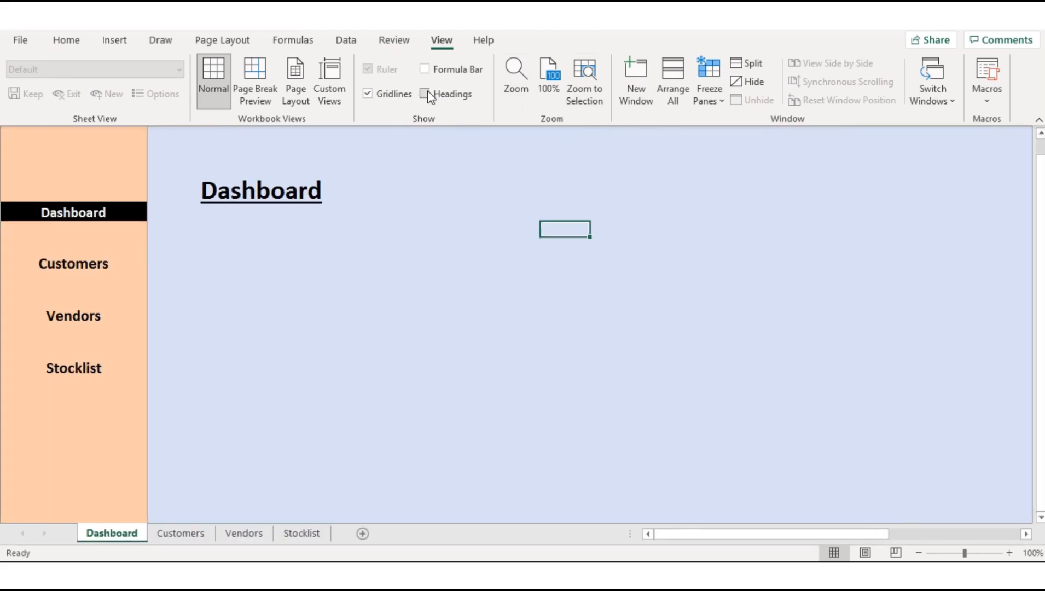
left_click(426, 181)
left_click(754, 247)
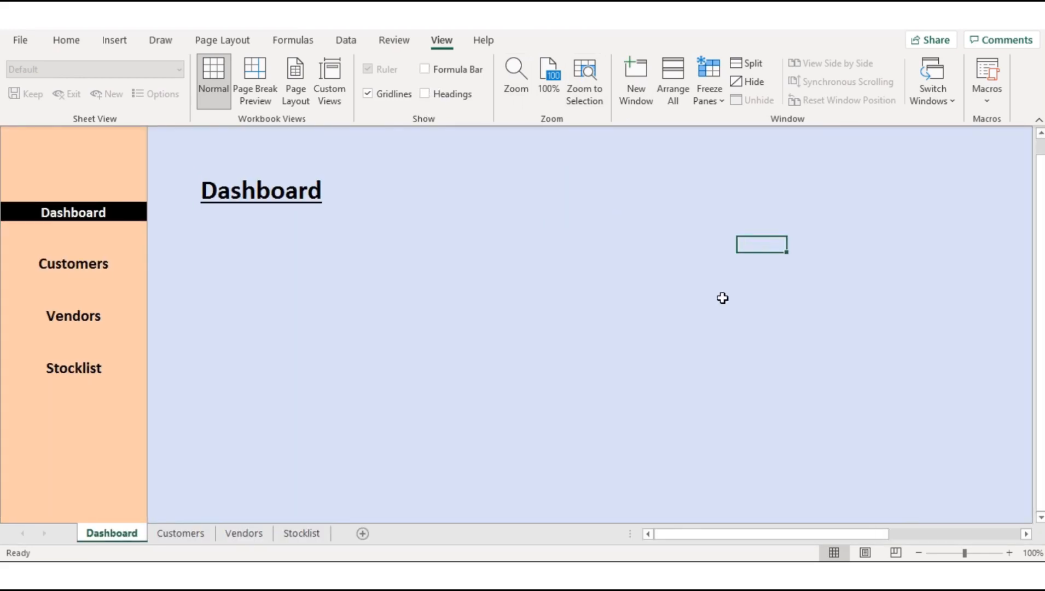